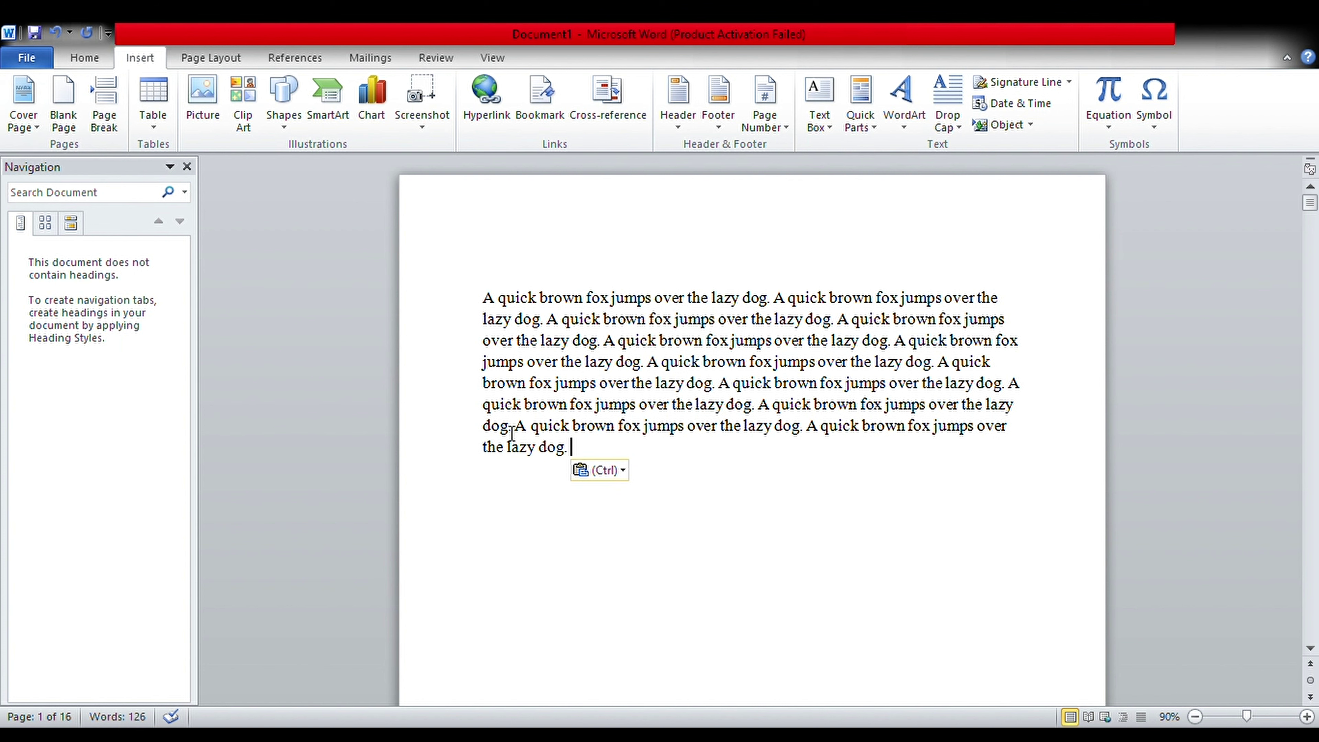
Step: Scroll down and place the insertion point at the top of page 2
scroll(511, 433, "down", 8)
scroll(512, 433, "down", 3)
scroll(511, 433, "down", 3)
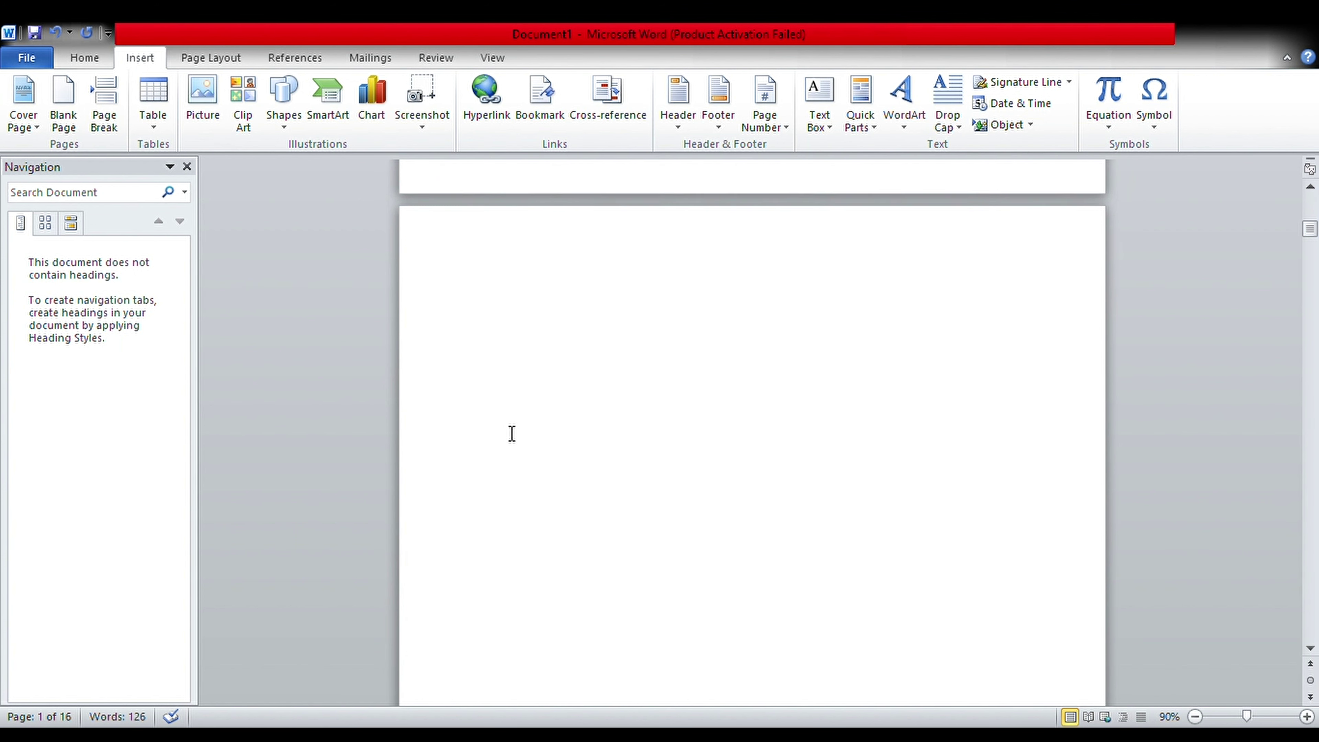
left_click(486, 313)
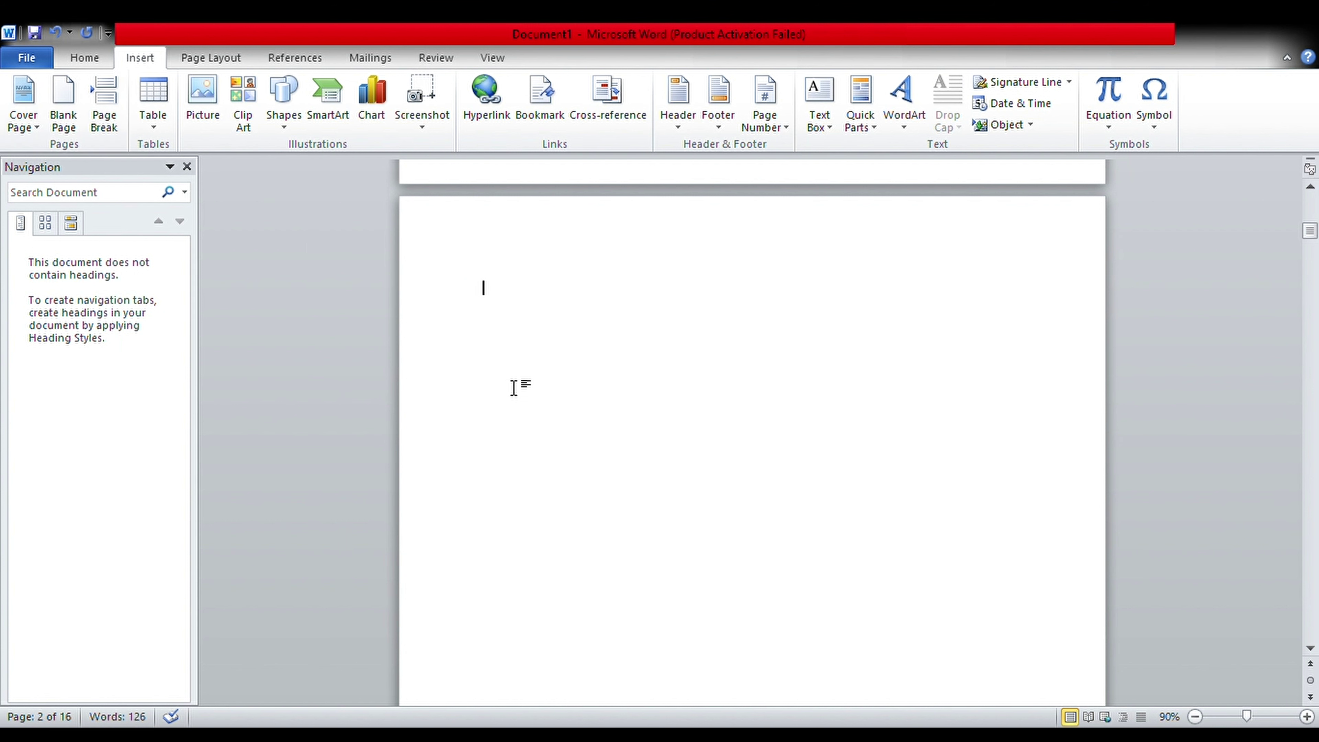
Step: Return to blank page 2 and bring up the Cover Page design gallery
scroll(514, 387, "down", 1)
scroll(514, 387, "down", 5)
scroll(516, 388, "down", 3)
scroll(520, 387, "up", 3)
scroll(521, 388, "up", 5)
scroll(521, 388, "up", 3)
scroll(521, 388, "up", 3)
scroll(521, 387, "down", 1)
scroll(521, 387, "up", 2)
scroll(521, 387, "down", 3)
scroll(520, 388, "up", 5)
key("ctrl+v")
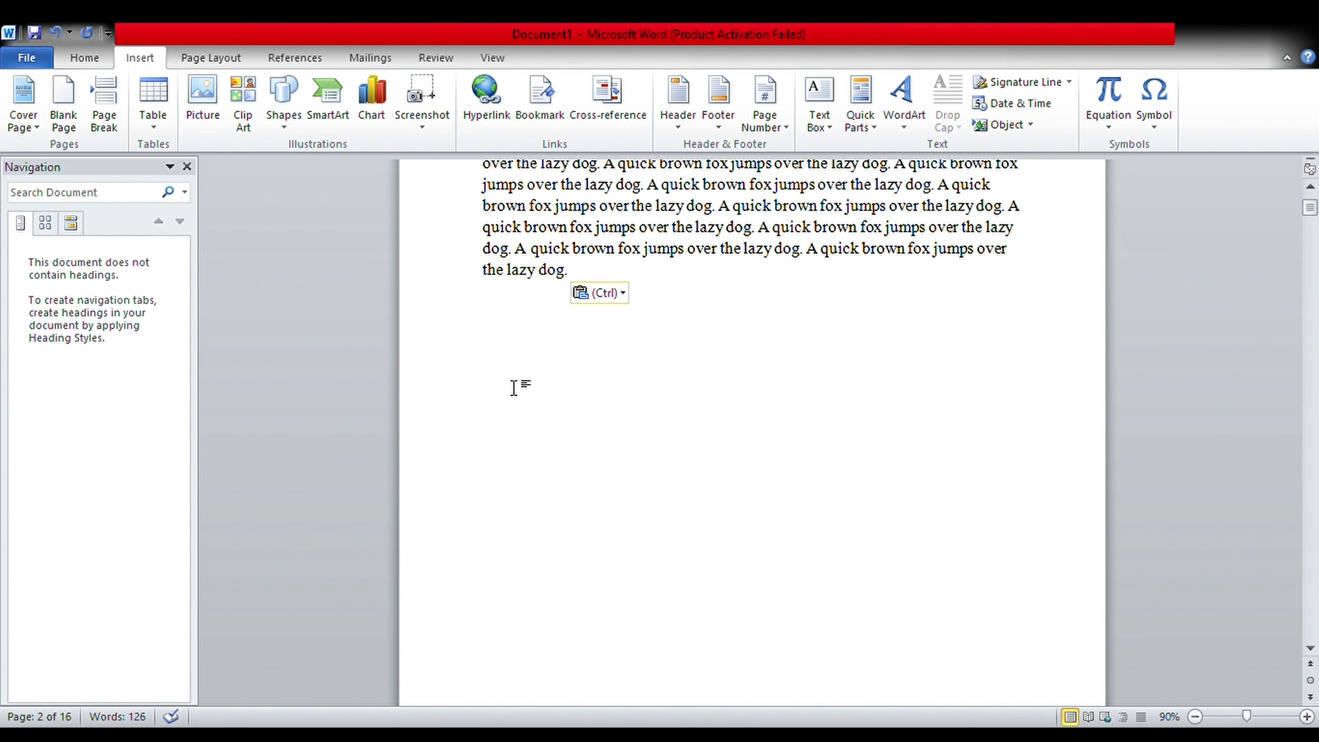
scroll(532, 380, "down", 2)
scroll(535, 381, "up", 2)
scroll(535, 381, "up", 3)
scroll(535, 381, "down", 12)
scroll(534, 382, "down", 3)
left_click(535, 378)
scroll(535, 379, "down", 1)
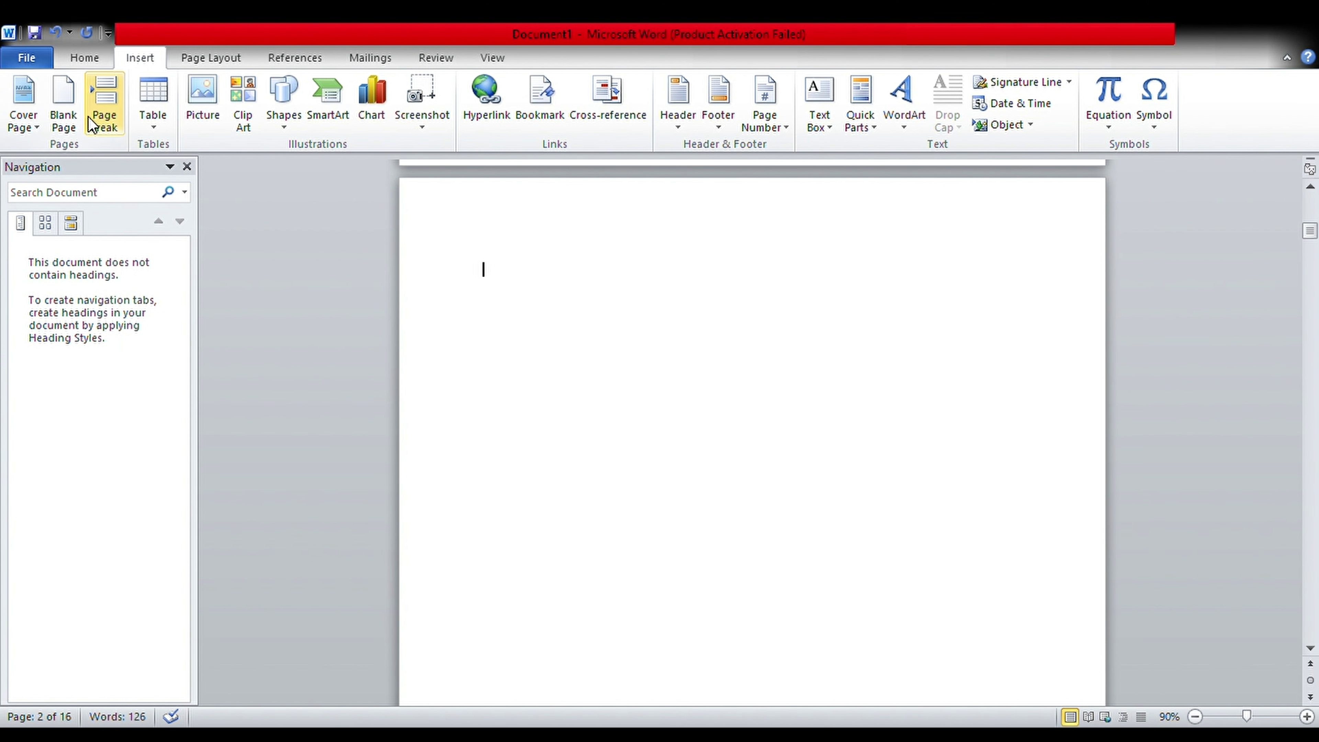
left_click(26, 129)
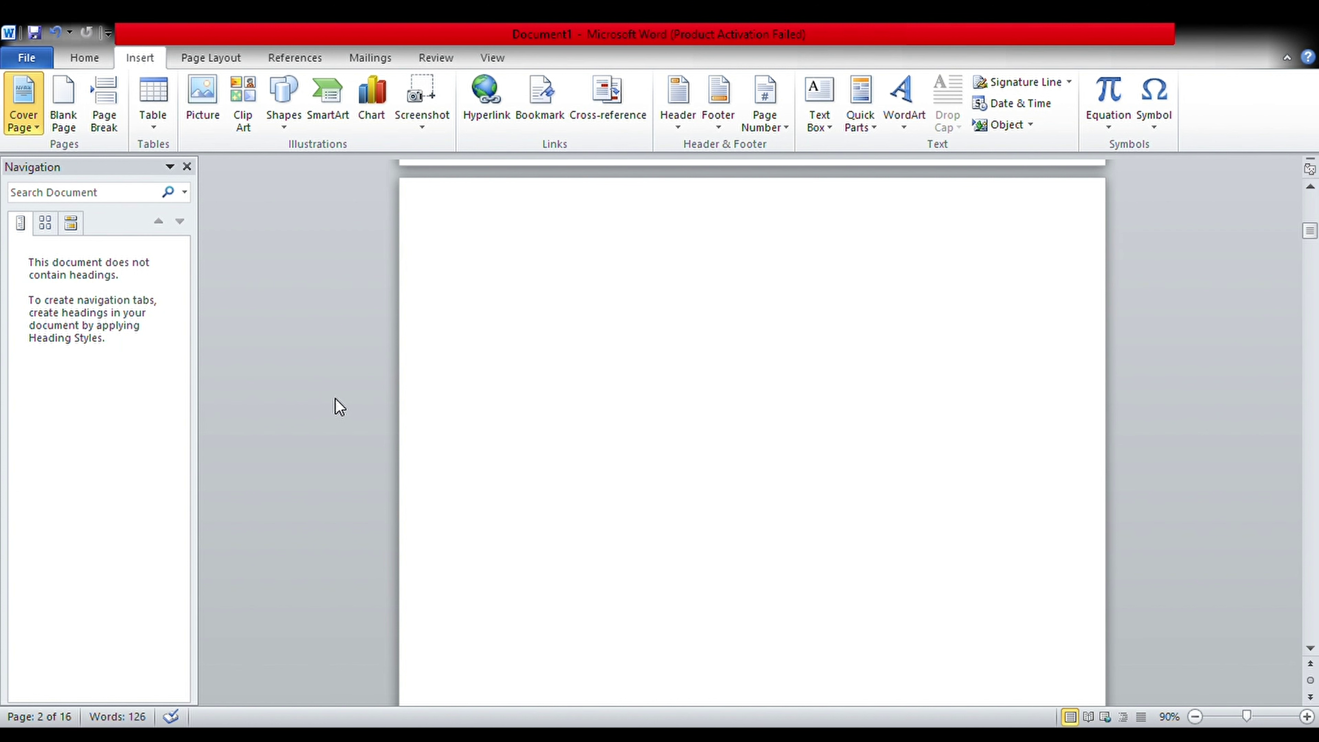
Step: Insert the grey cover page design and select its Year field
left_click(545, 413)
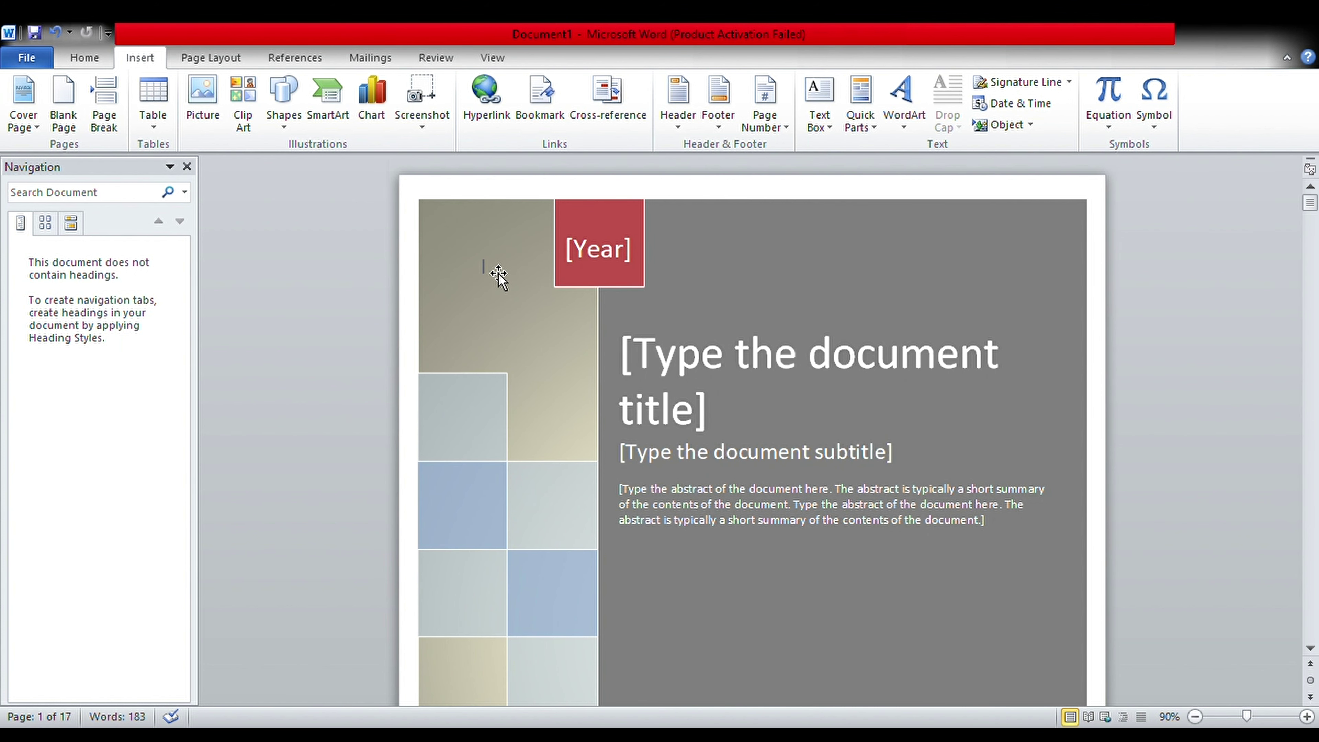
left_click(592, 259)
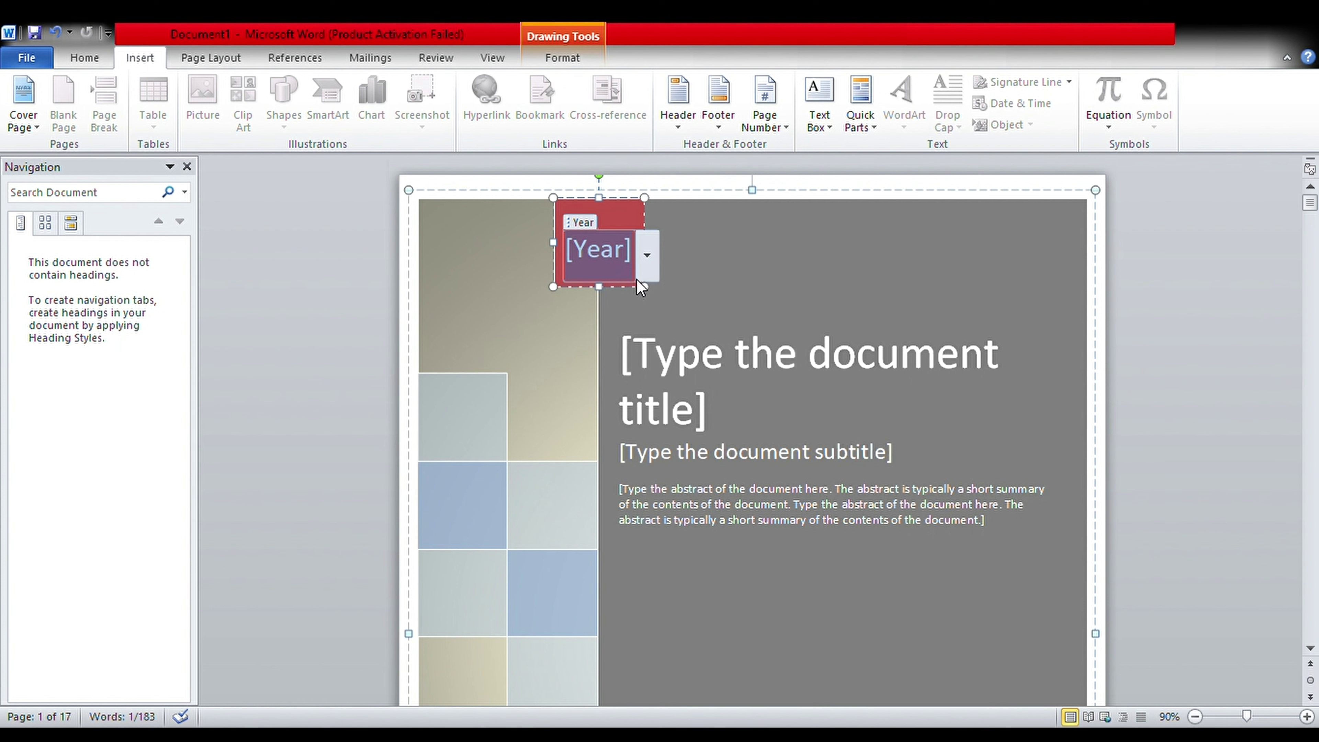
left_click(643, 266)
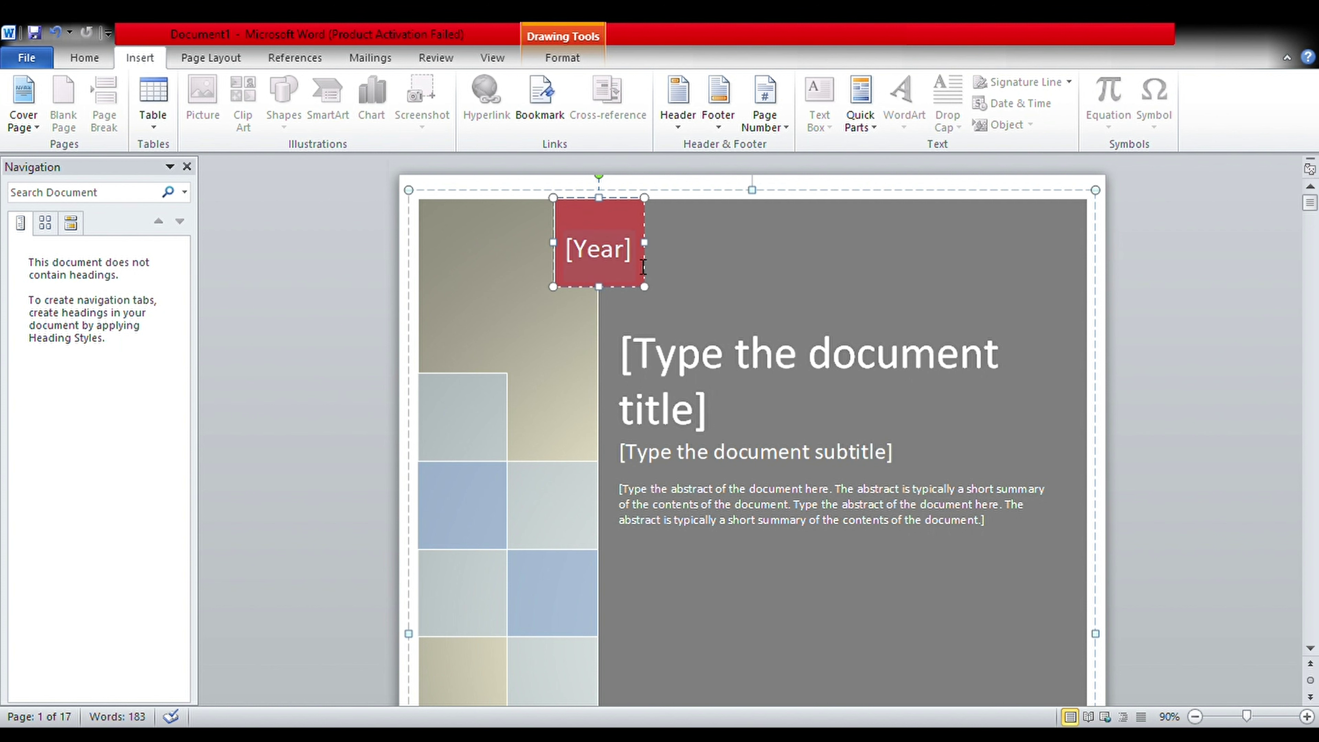
Step: Replace the cover page's [Year] placeholder with 2021
key("Return")
type("2021")
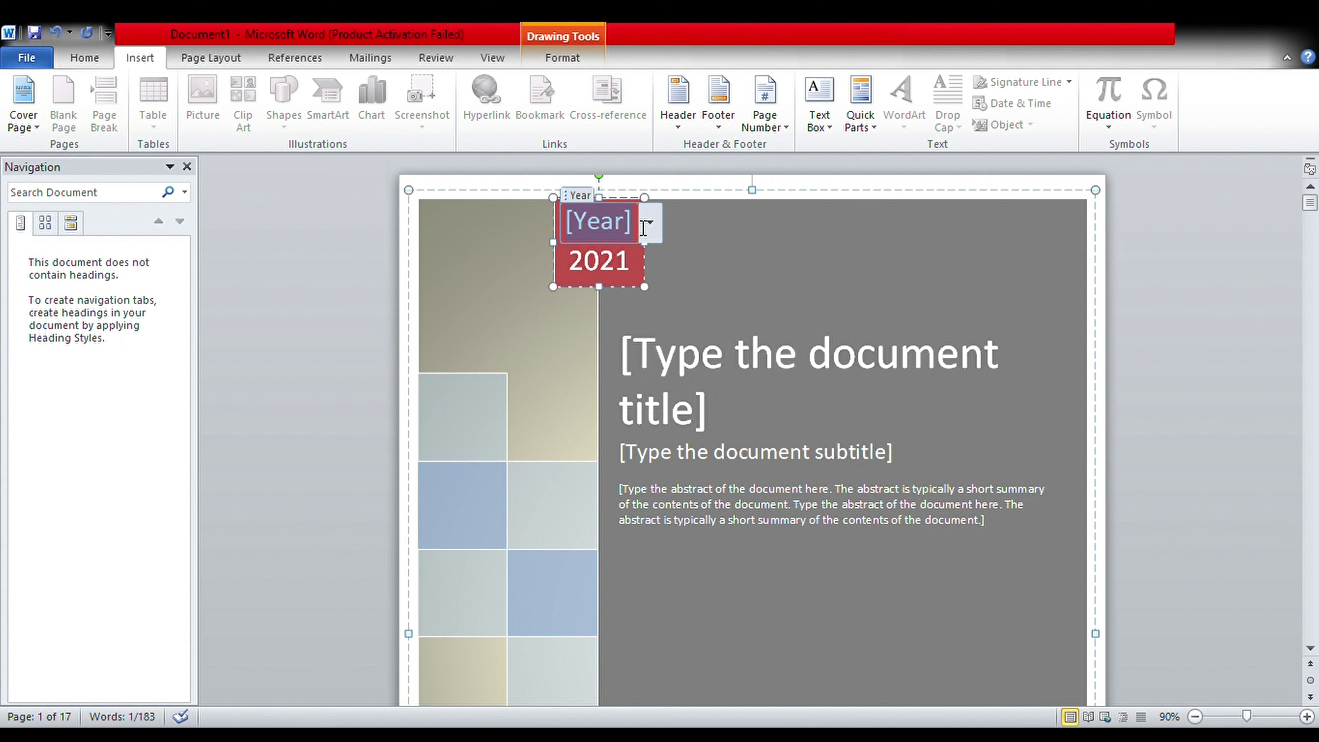
key("BackSpace")
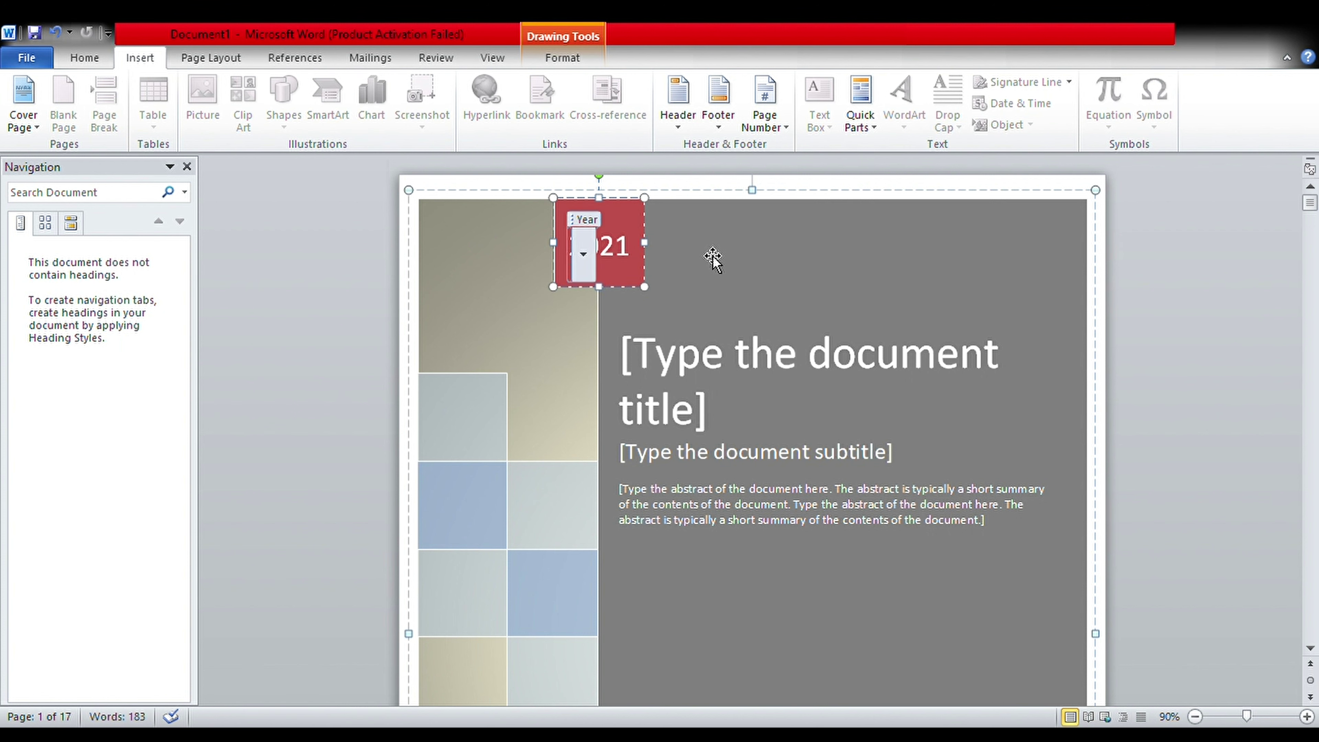
left_click(709, 256)
left_click_drag(631, 265, 573, 270)
left_click(675, 276)
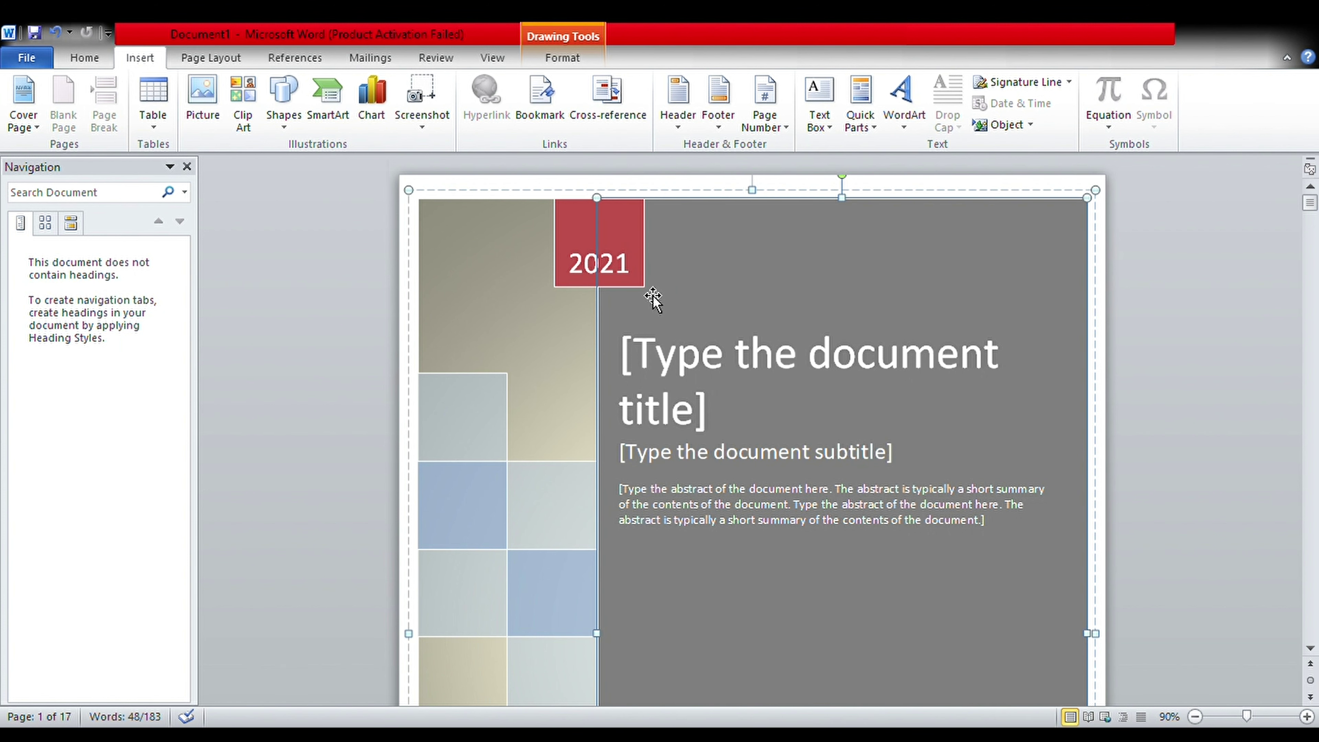
left_click(643, 260)
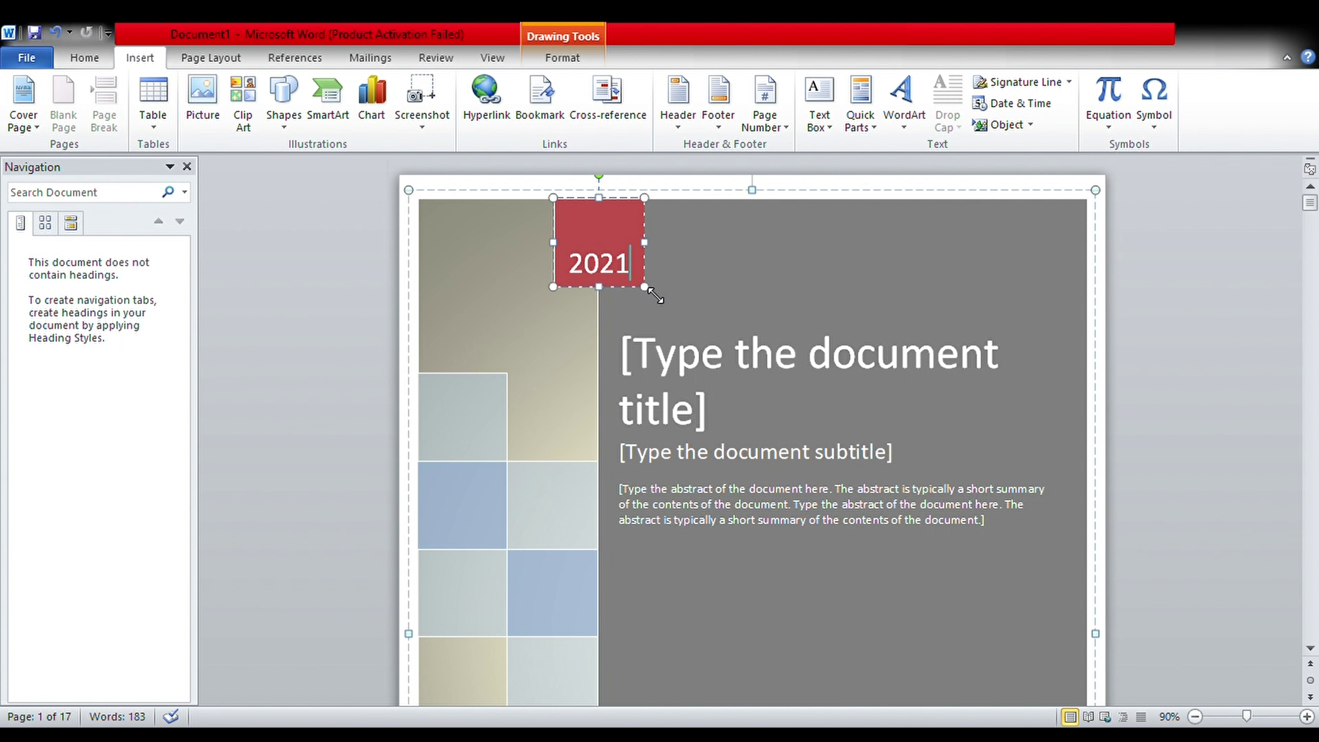
key("Escape")
key("Delete")
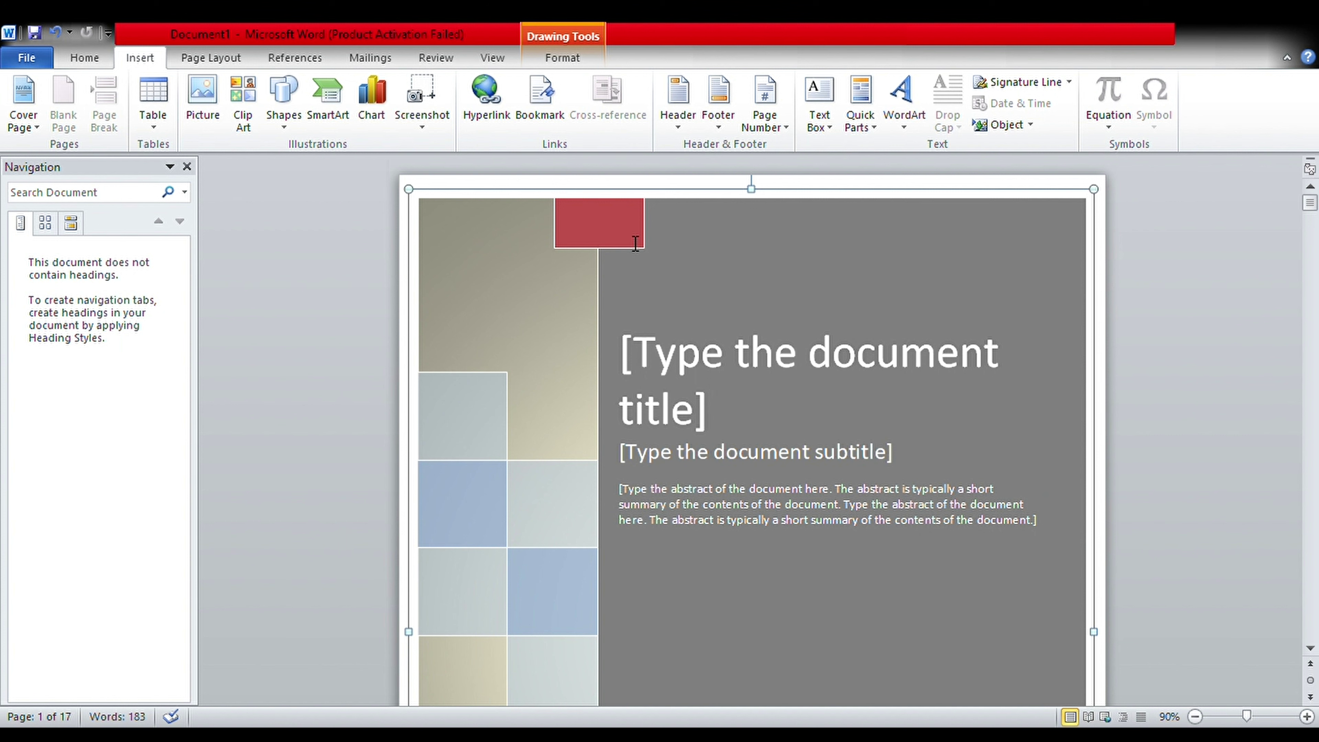
left_click(623, 237)
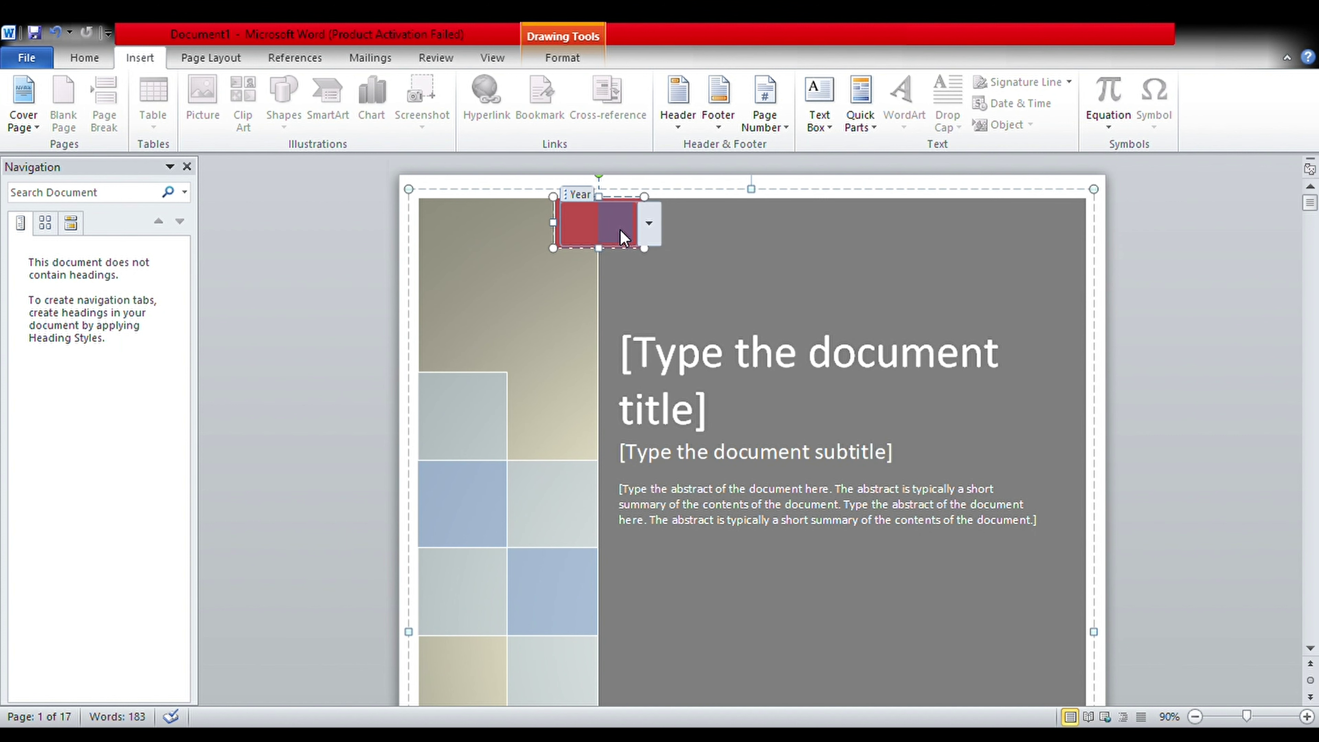
type("2021")
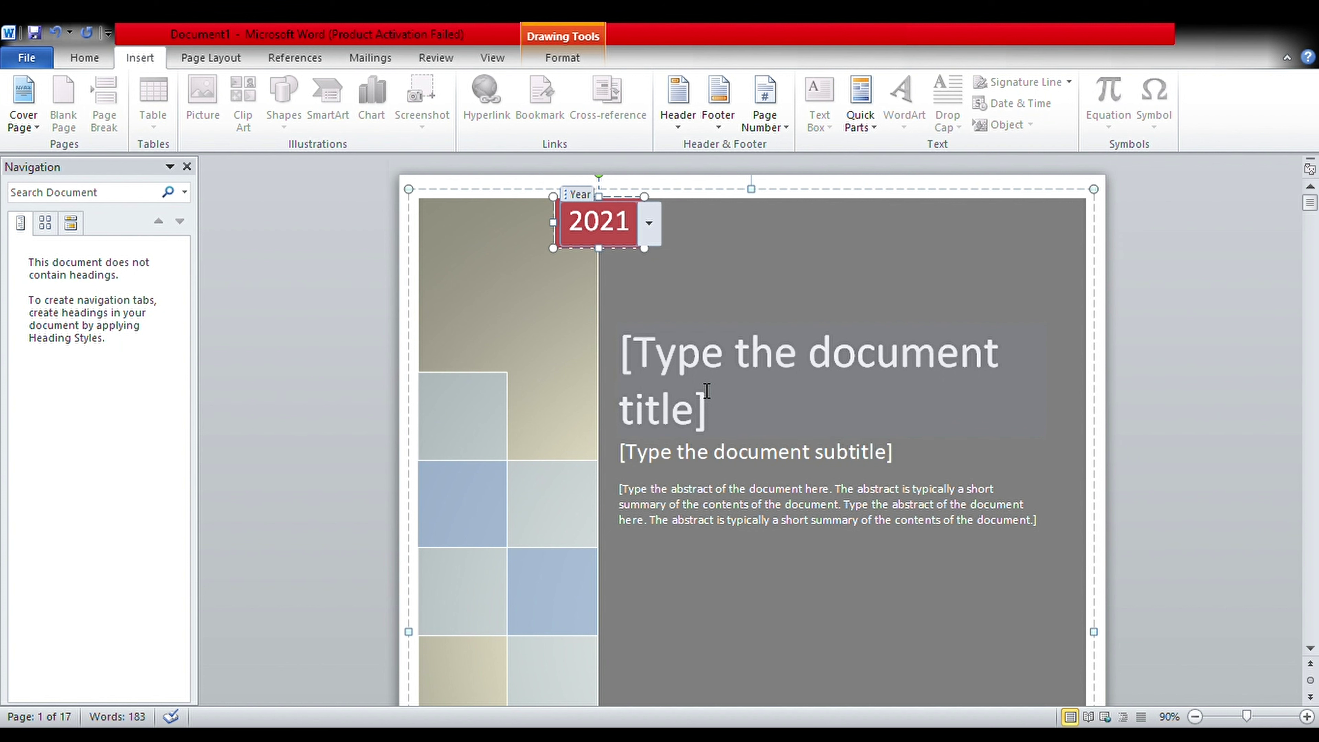
scroll(697, 353, "down", 3)
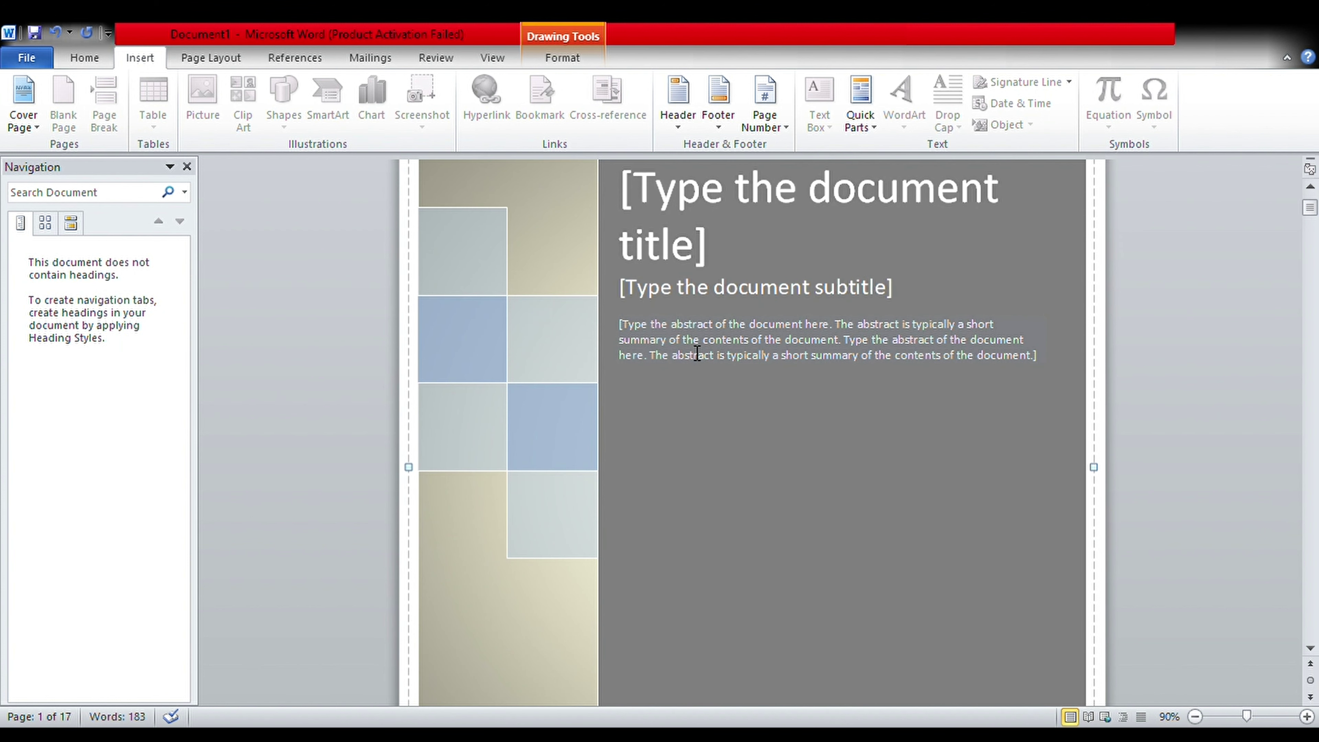
scroll(697, 354, "up", 1)
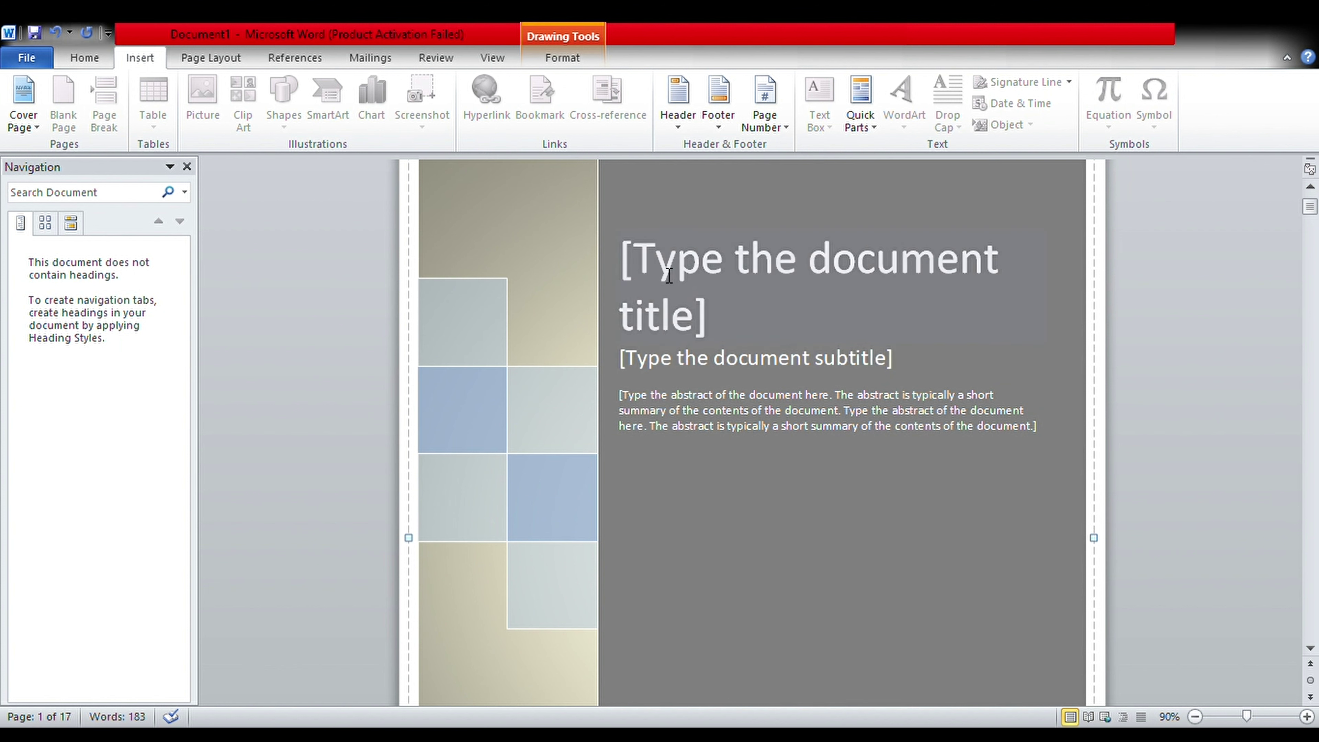
Step: Replace the cover title placeholder with 'Our Country'
left_click(659, 267)
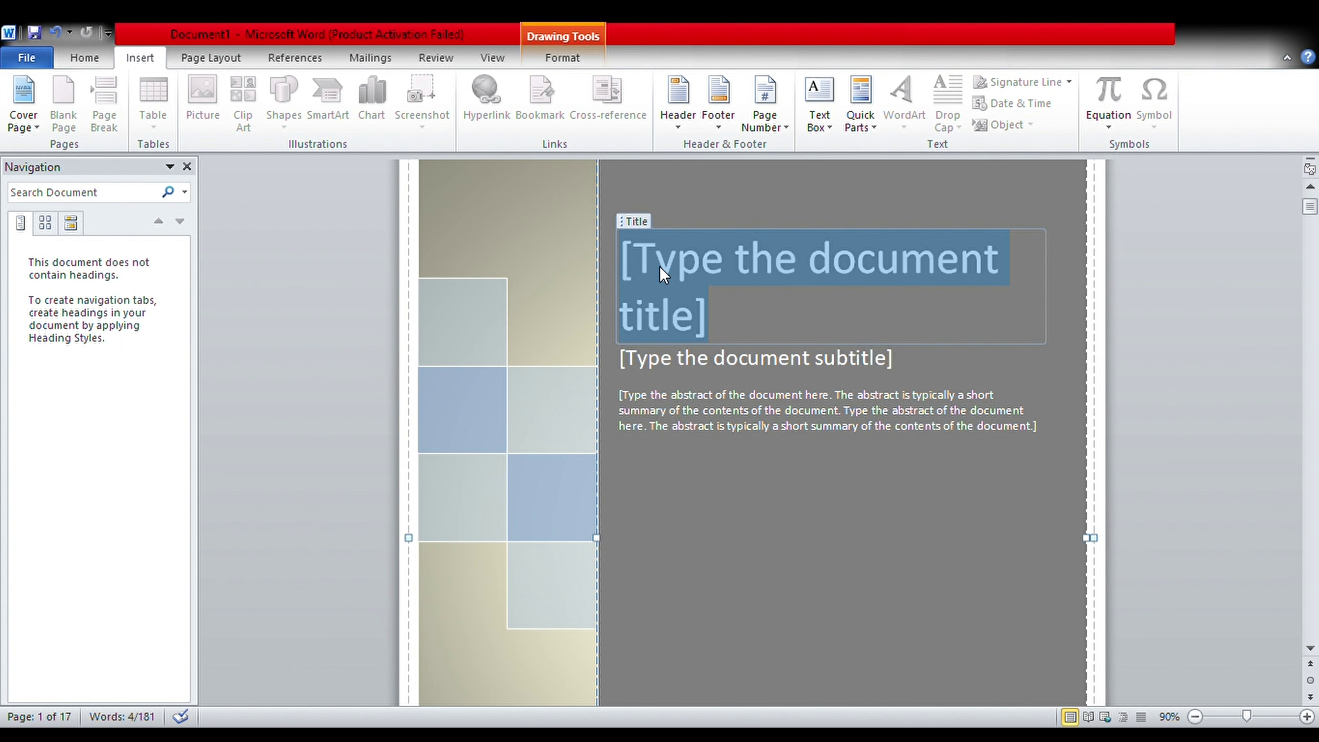
key("Delete")
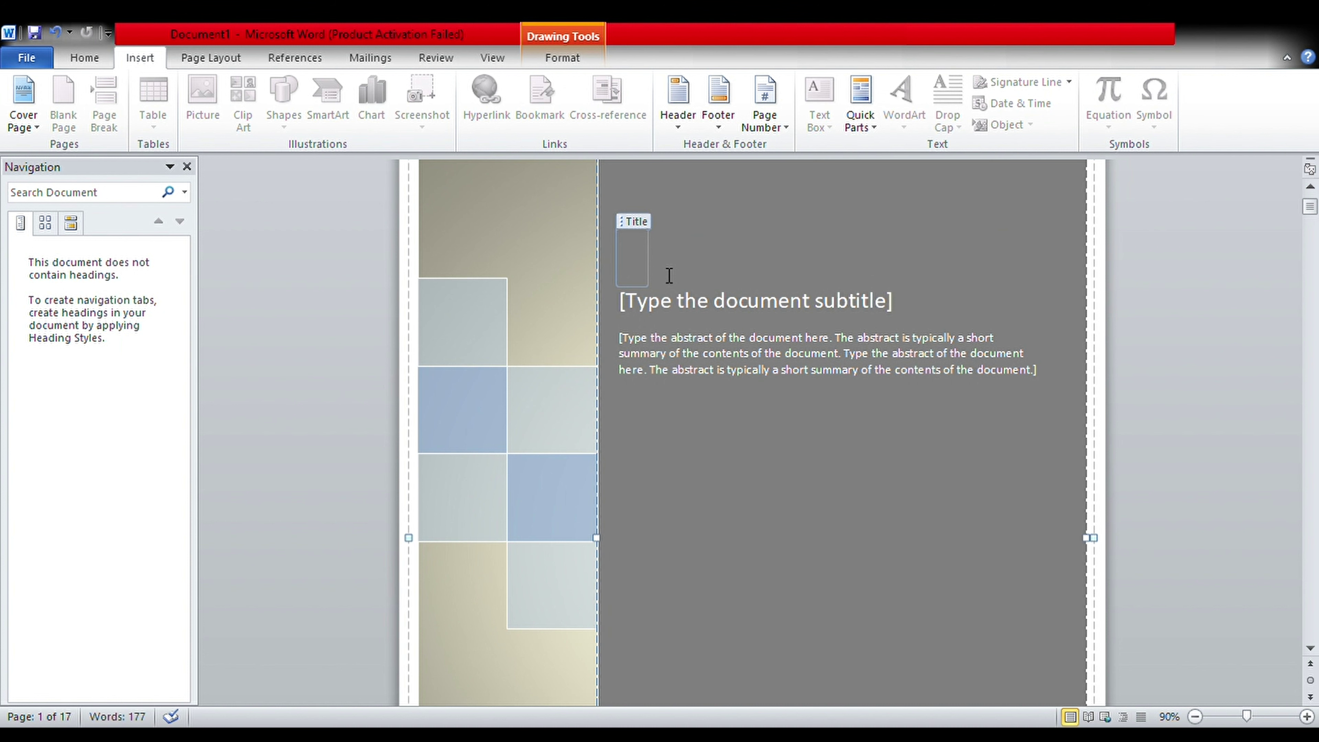
type("O")
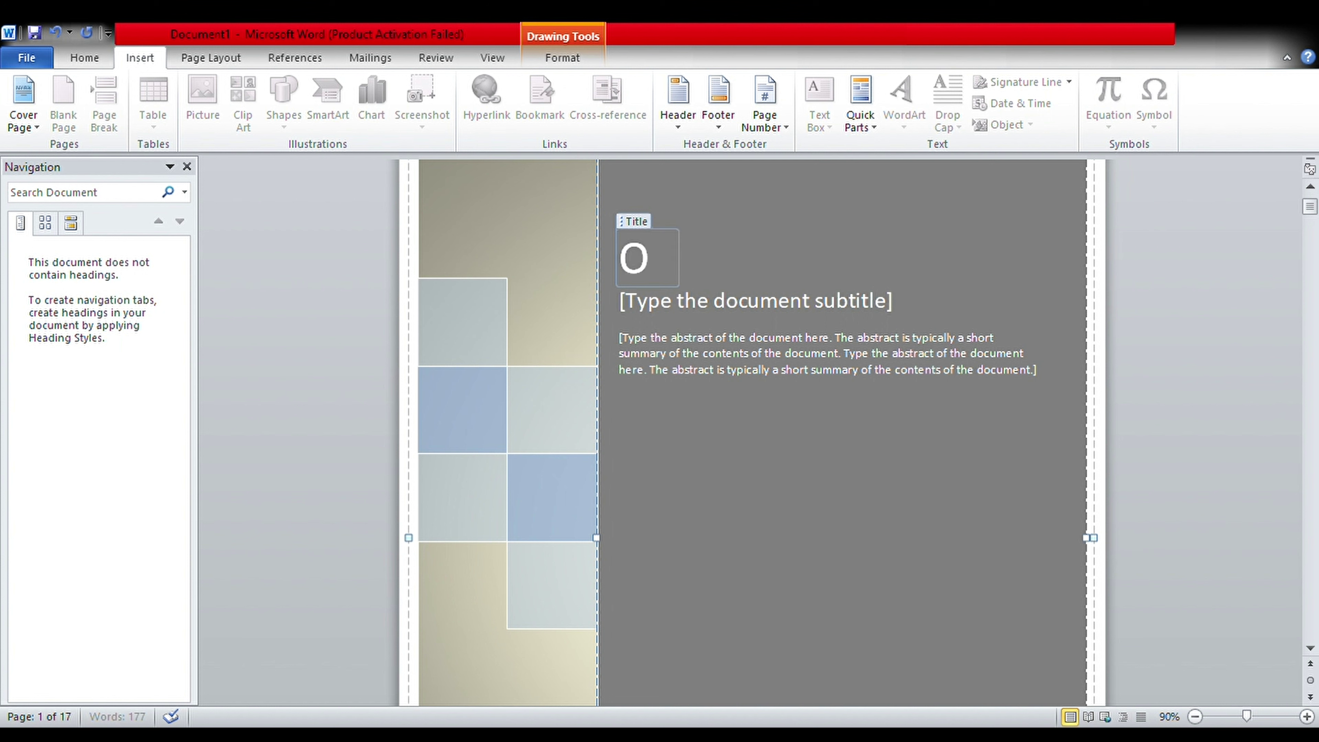
type("ur")
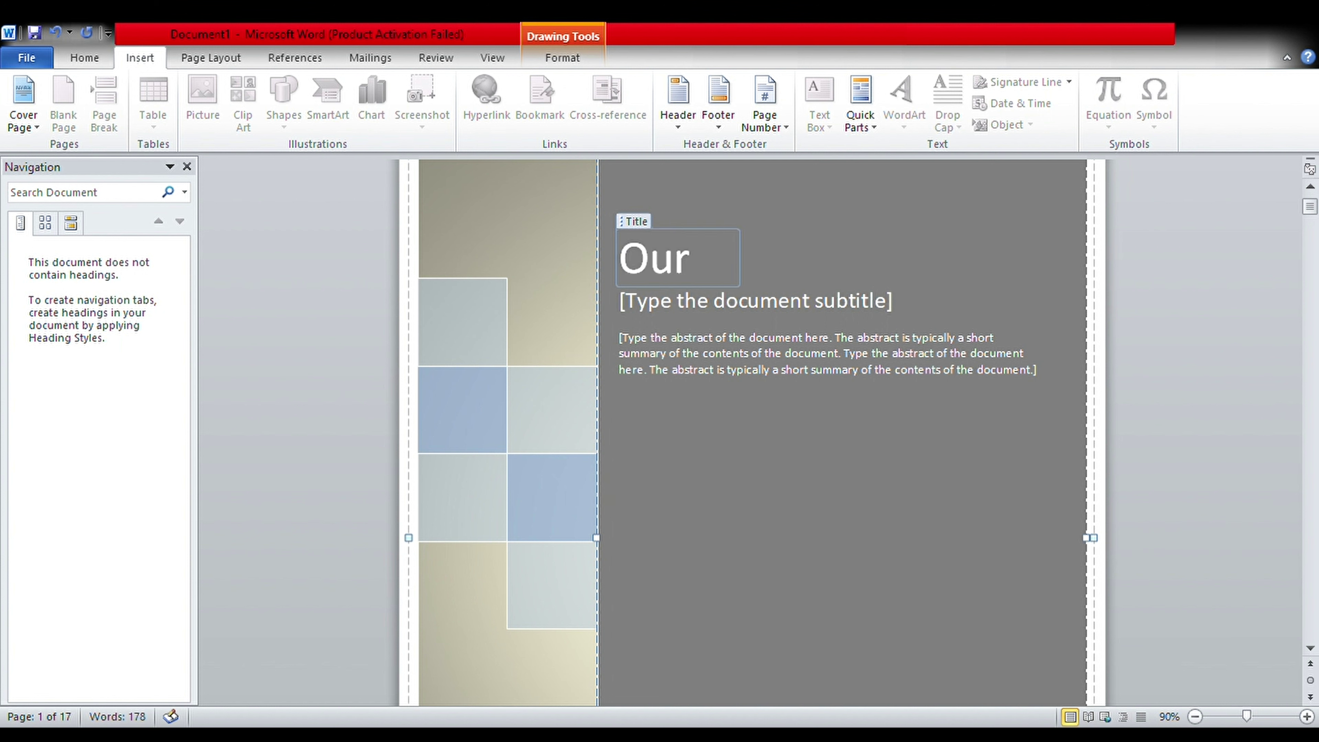
key("BackSpace")
type("Country")
scroll(829, 331, "down", 2)
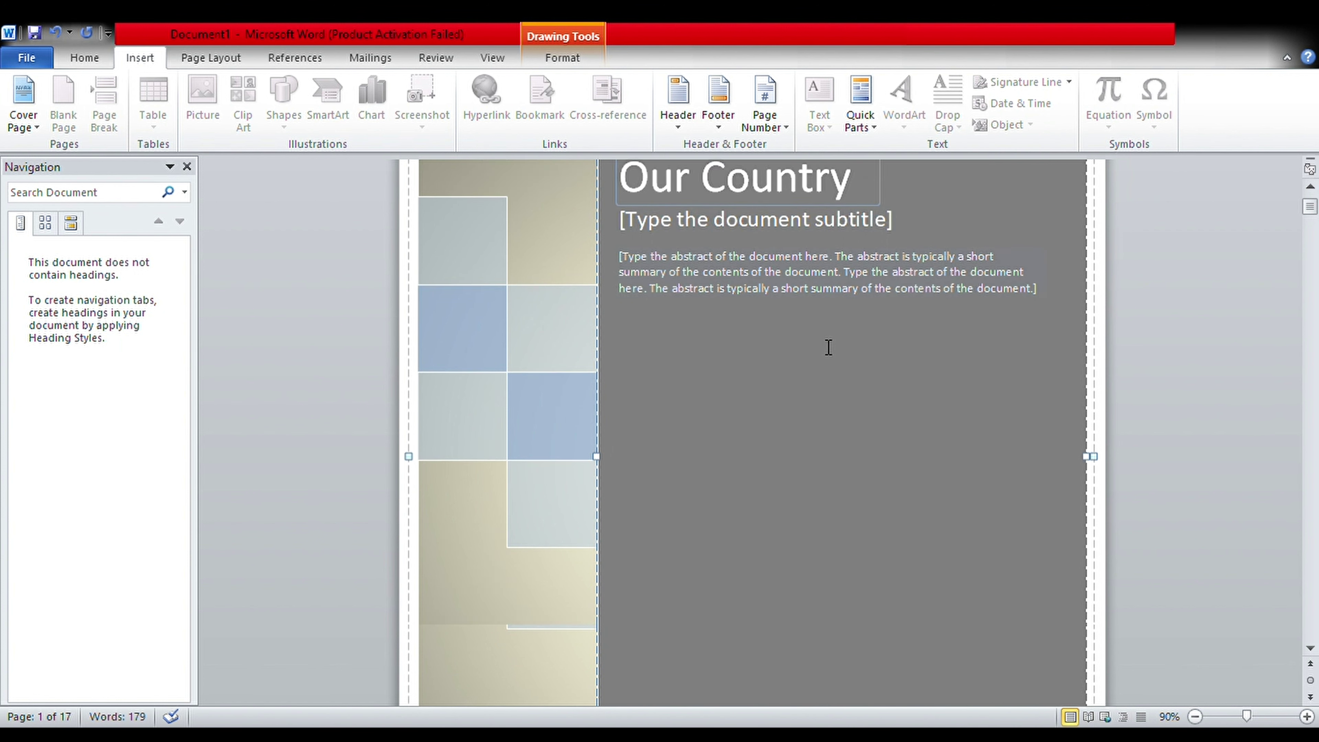
scroll(830, 338, "down", 3)
scroll(829, 343, "down", 4)
scroll(828, 348, "down", 1)
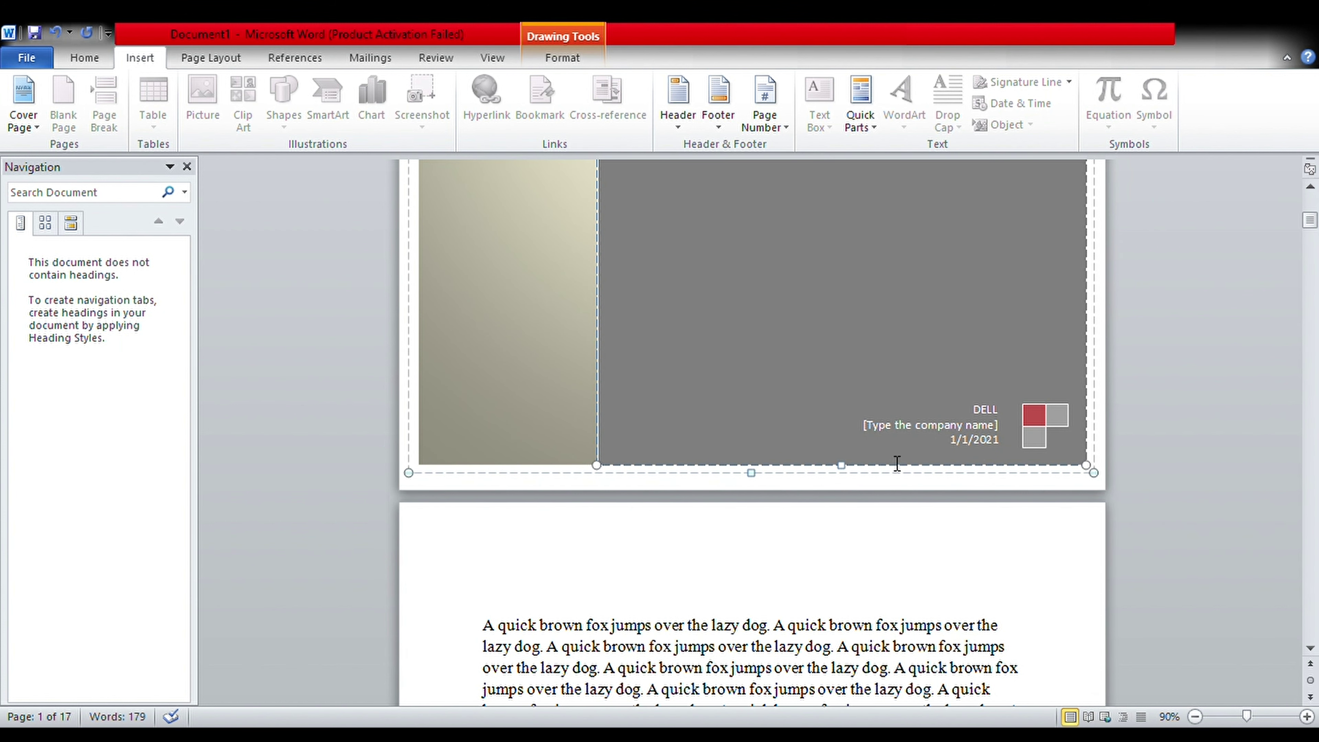
Step: Replace the cover page author field with the author's name
left_click(1009, 423)
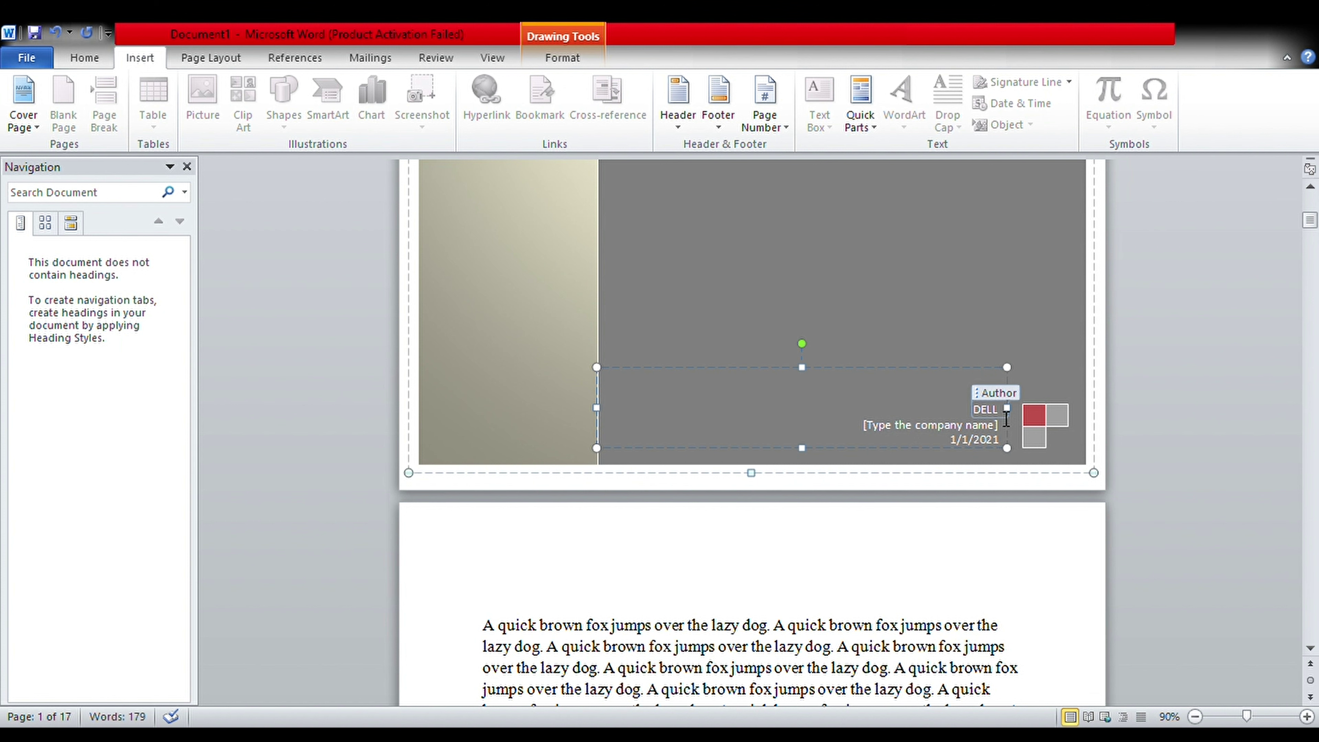
key("BackSpace")
key("BackSpace")
key("BackSpace")
key("BackSpace")
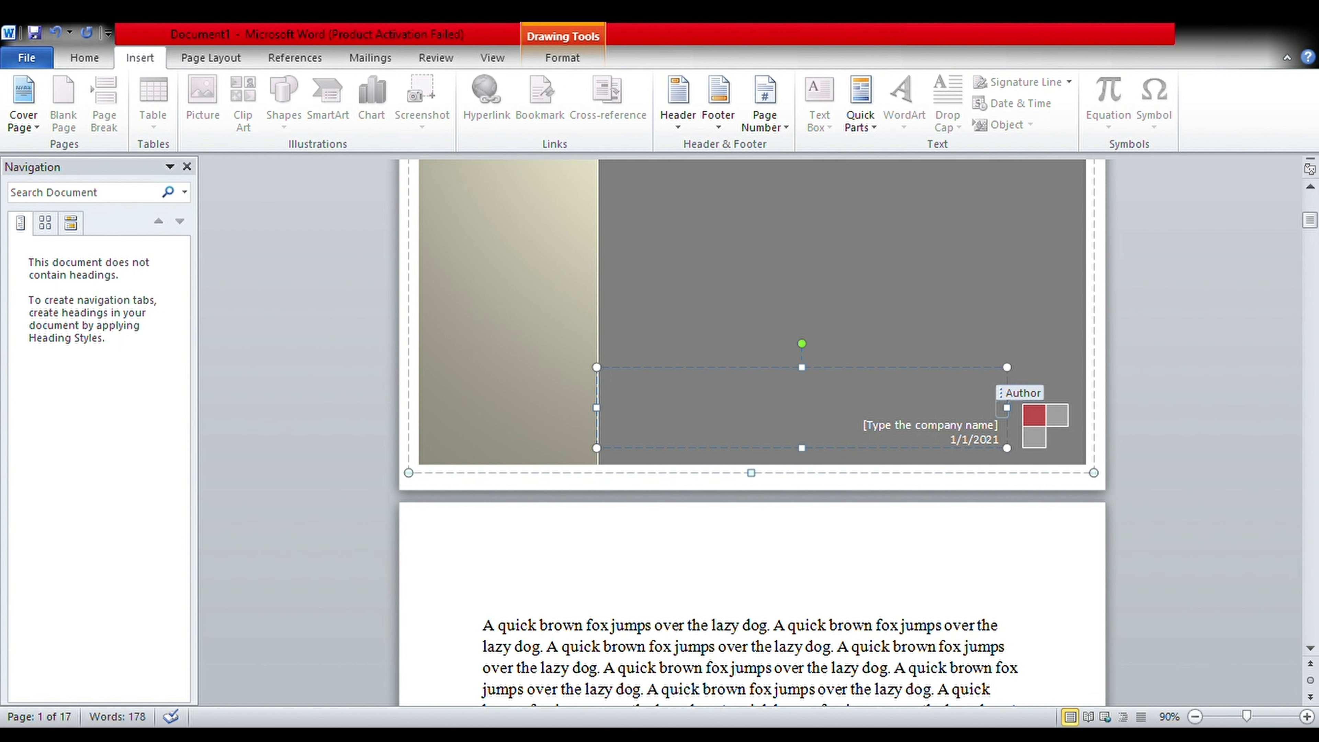
type("Nafisa Lubna")
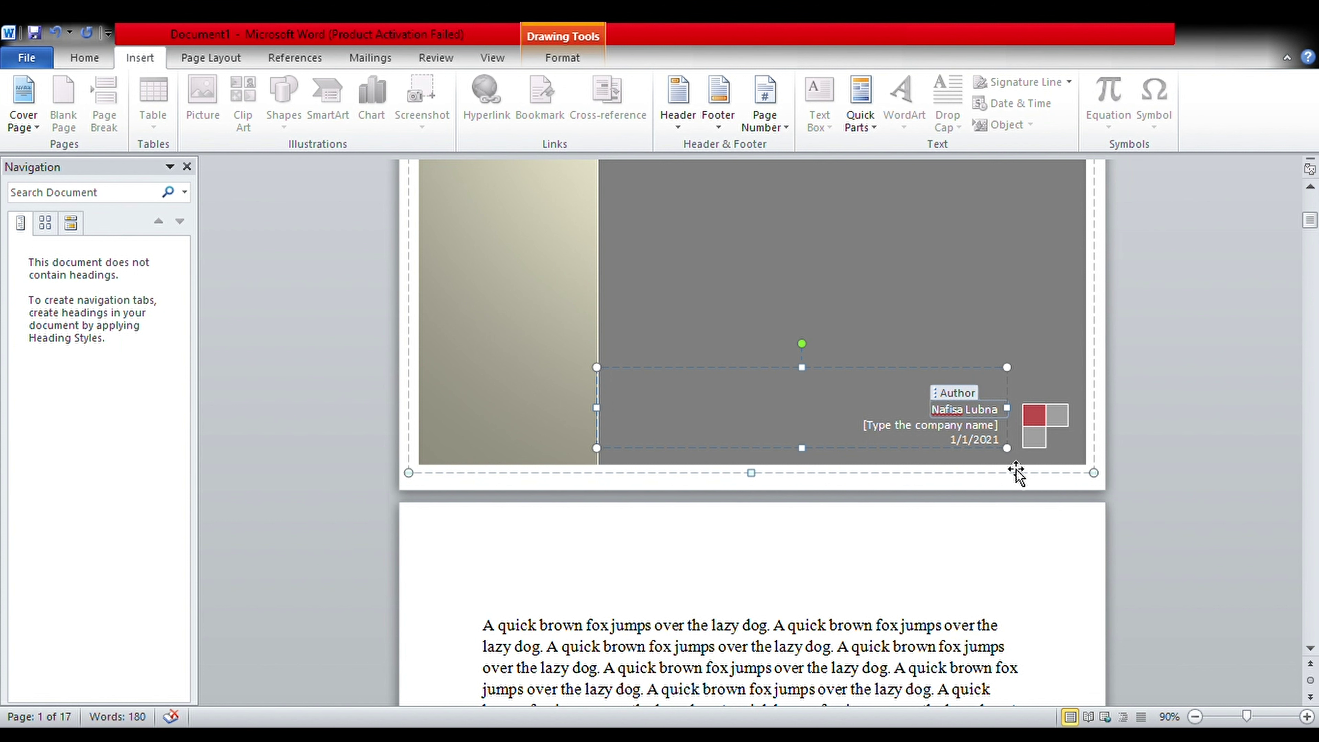
Step: Set the cover page company field to DELL
left_click(990, 425)
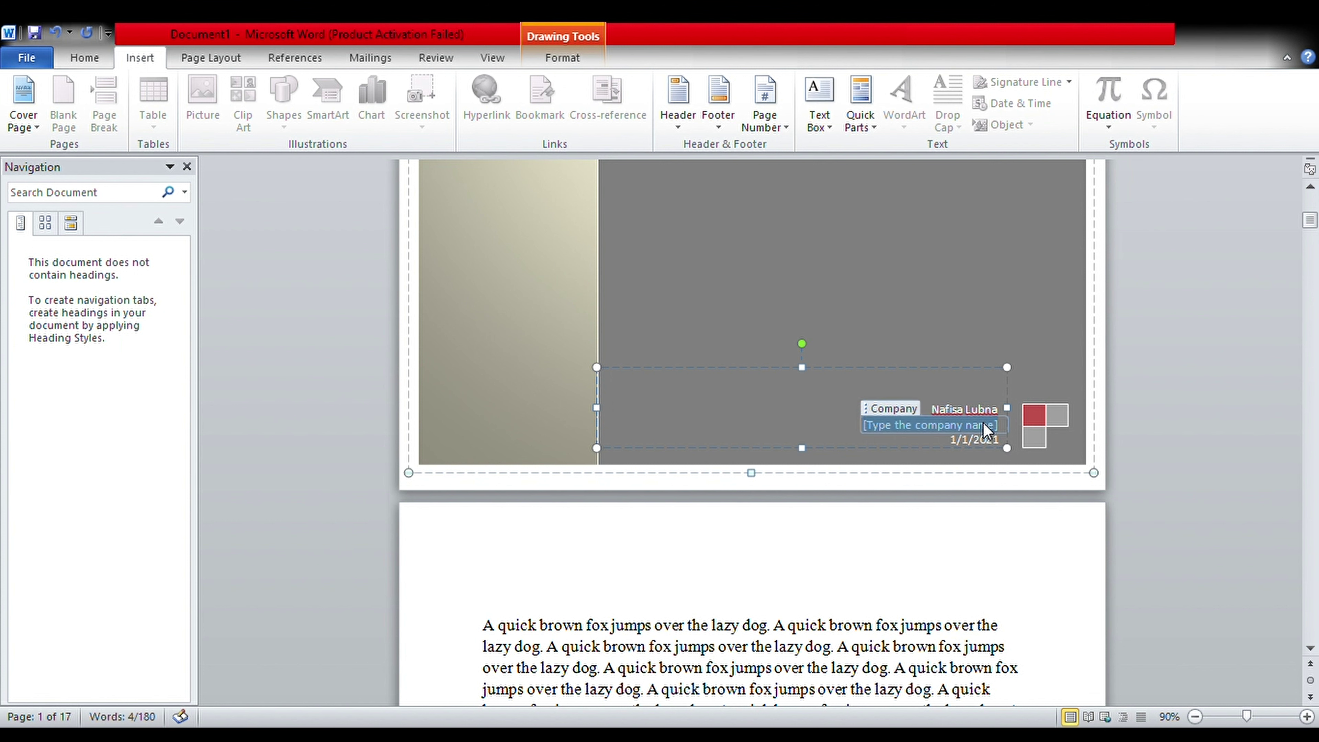
key("Delete")
left_click(1007, 429)
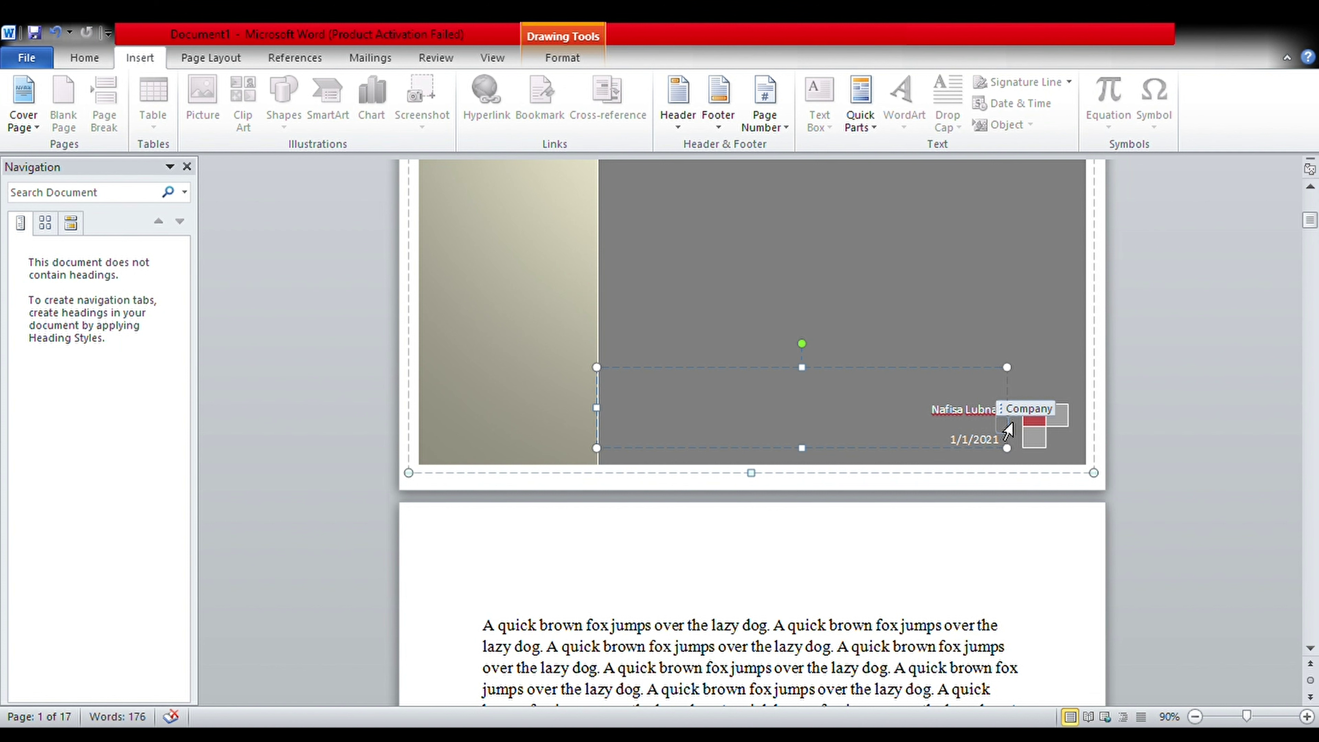
left_click(1007, 429)
type("DELL")
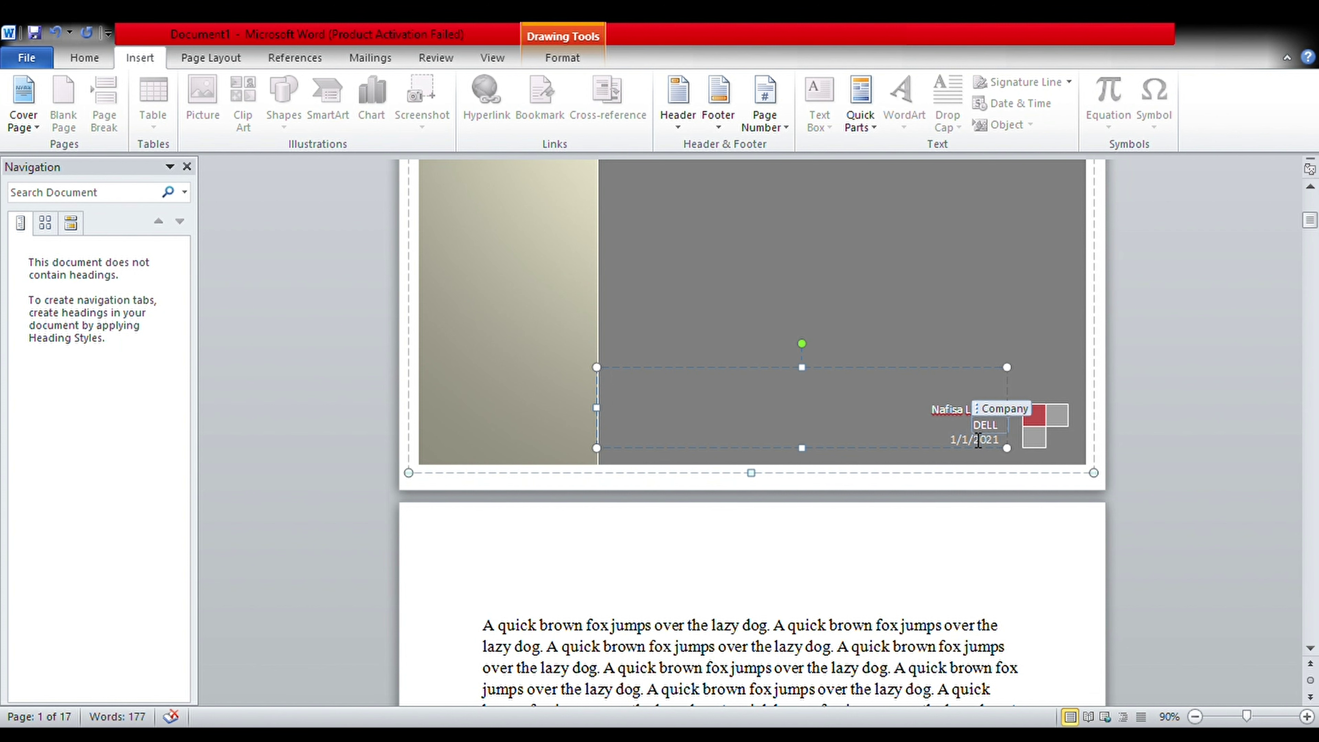
scroll(938, 419, "up", 3)
scroll(938, 418, "up", 3)
scroll(937, 418, "up", 3)
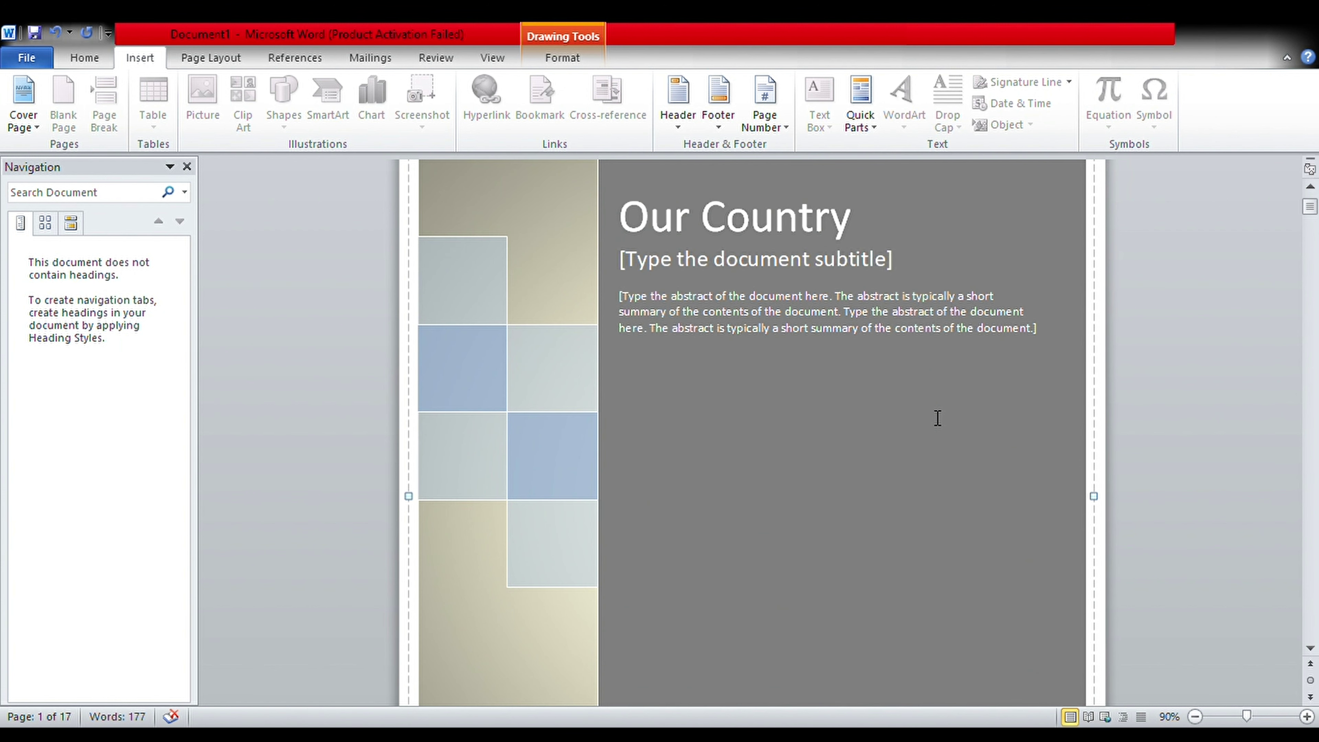
scroll(937, 418, "up", 2)
scroll(938, 419, "up", 1)
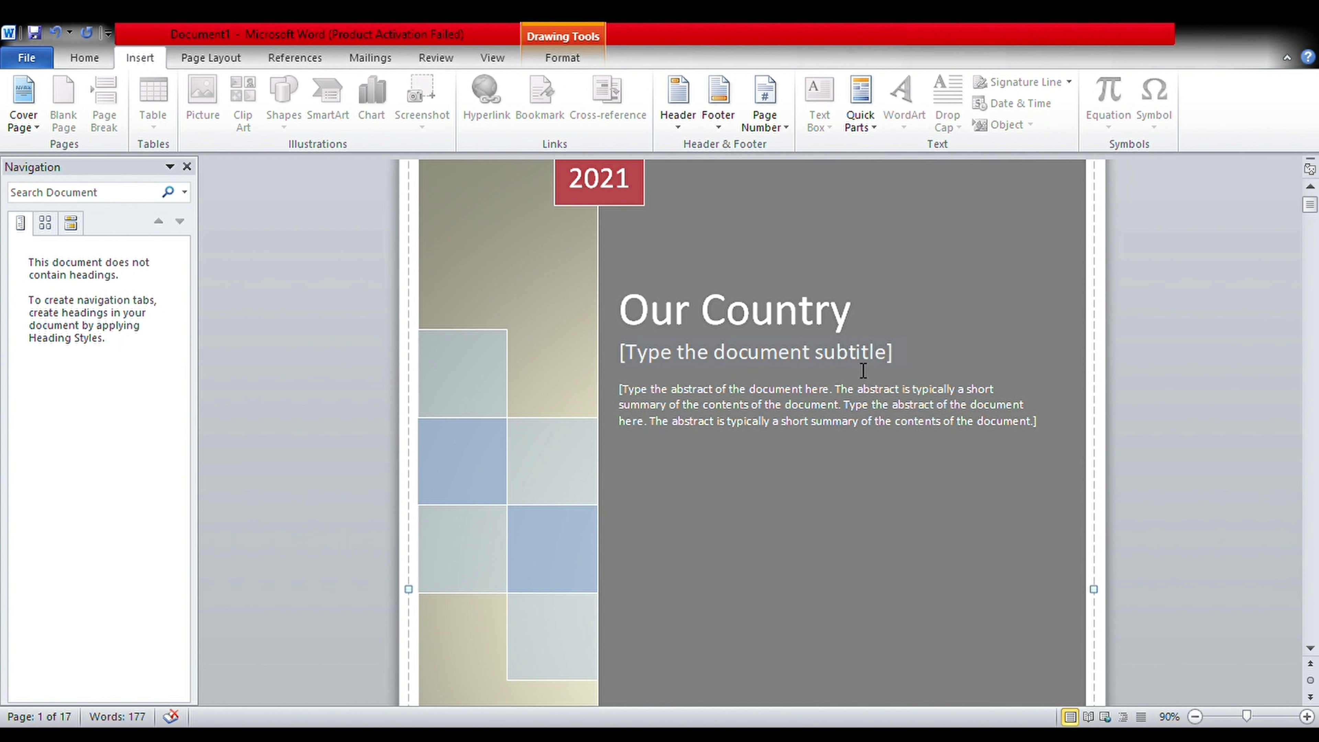
Step: Replace the subtitle placeholder with 'Bangladesh', then select the abstract placeholder
left_click(870, 360)
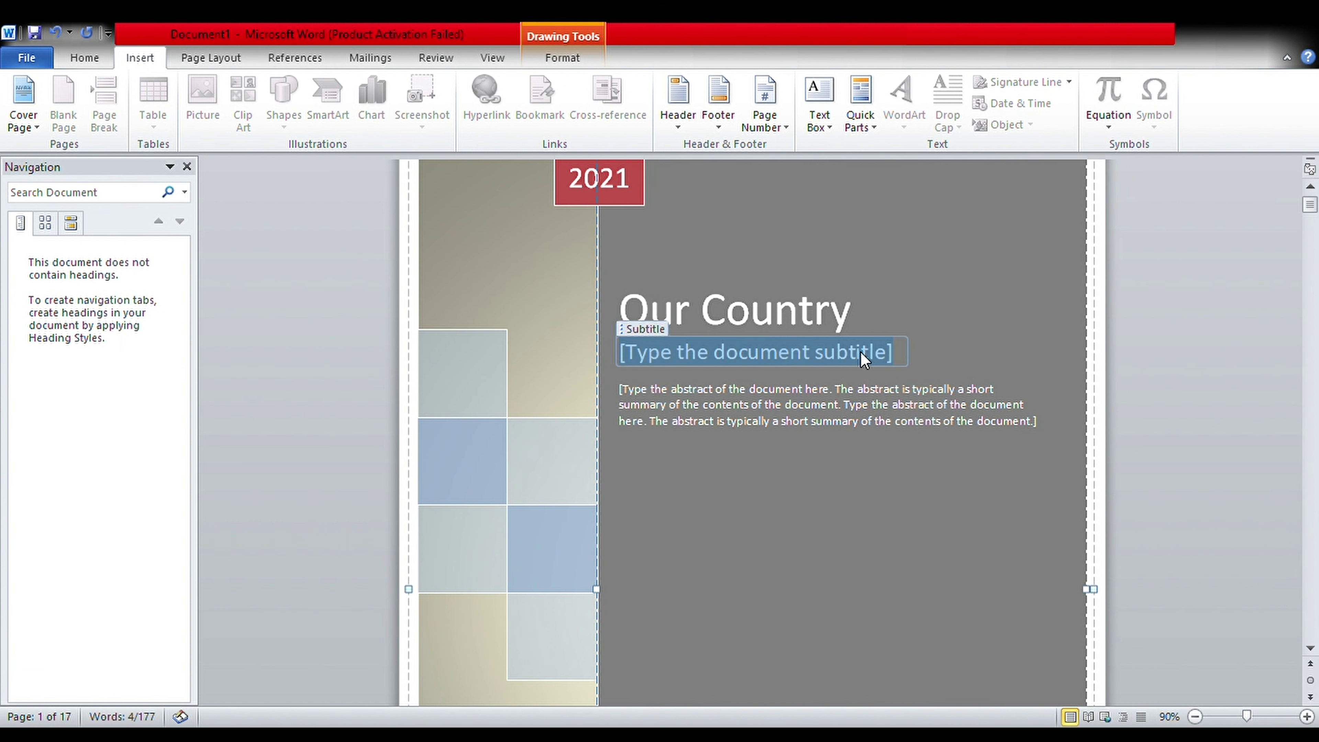
key("Delete")
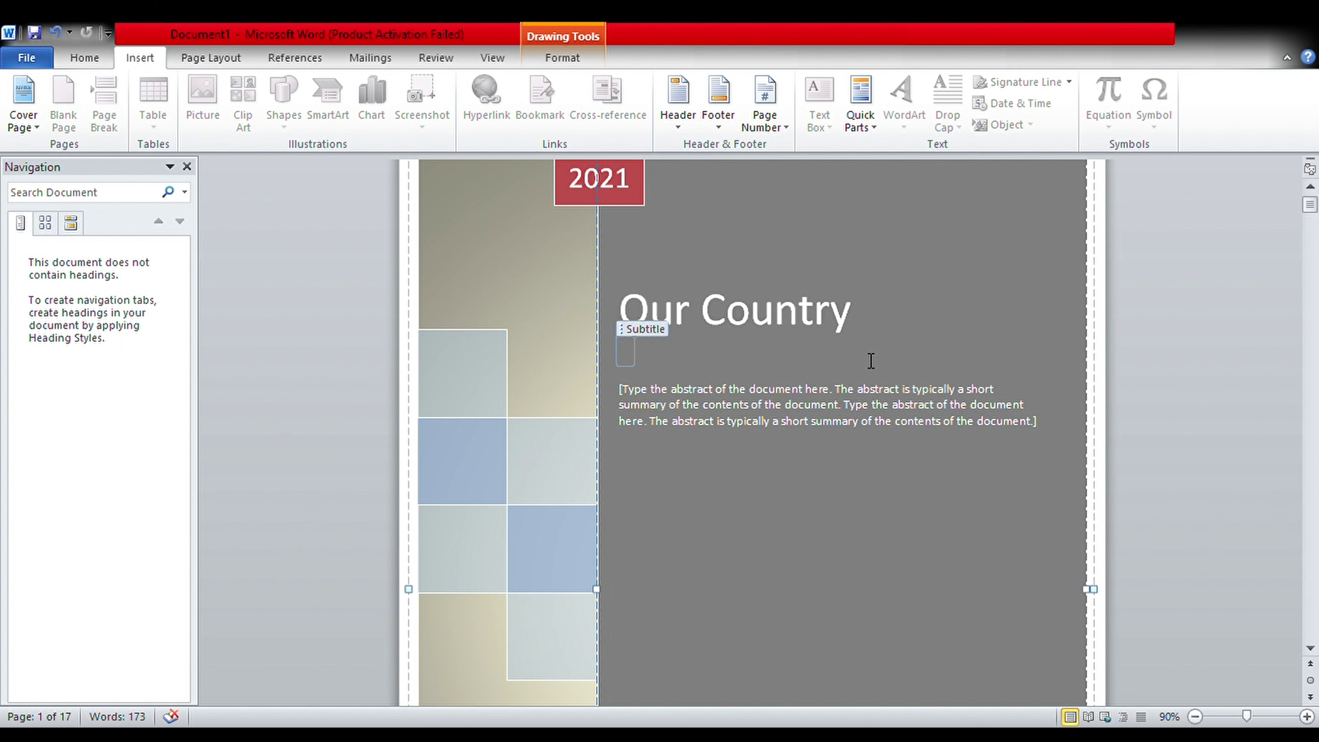
type("Bangladesh")
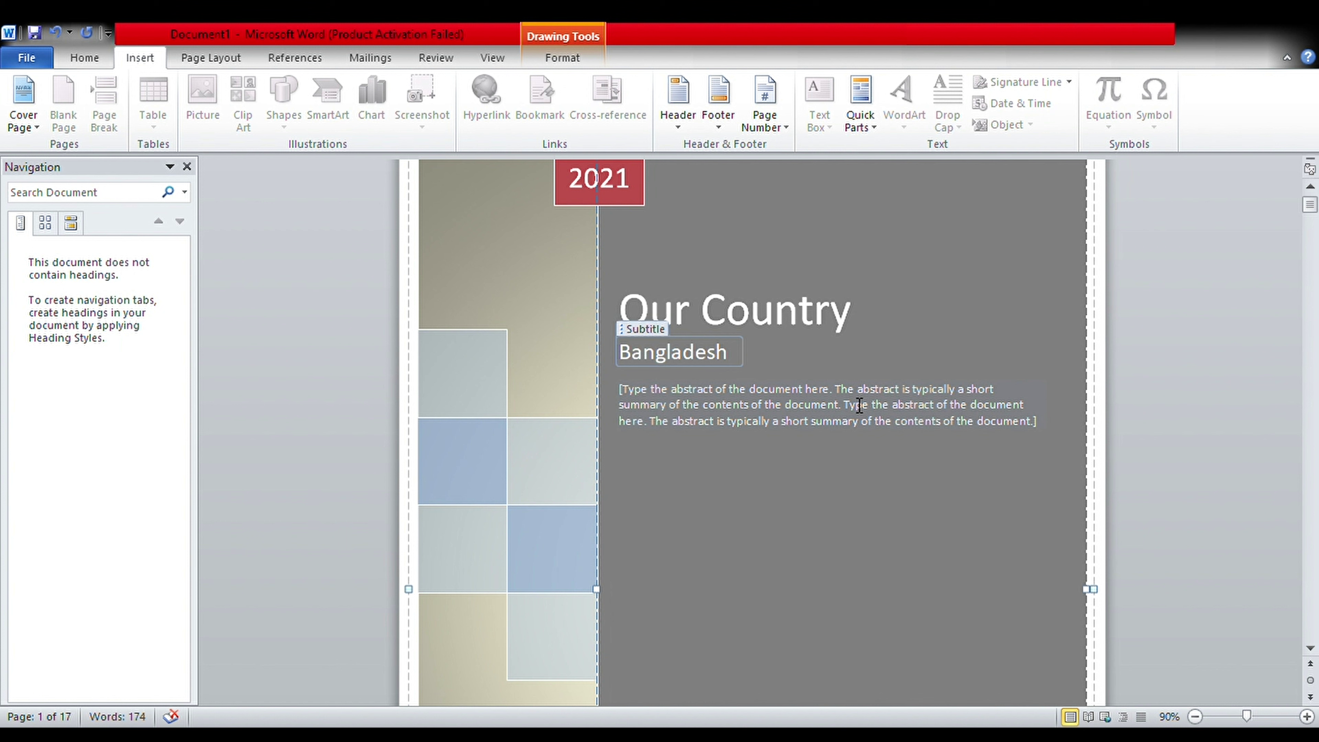
left_click(874, 417)
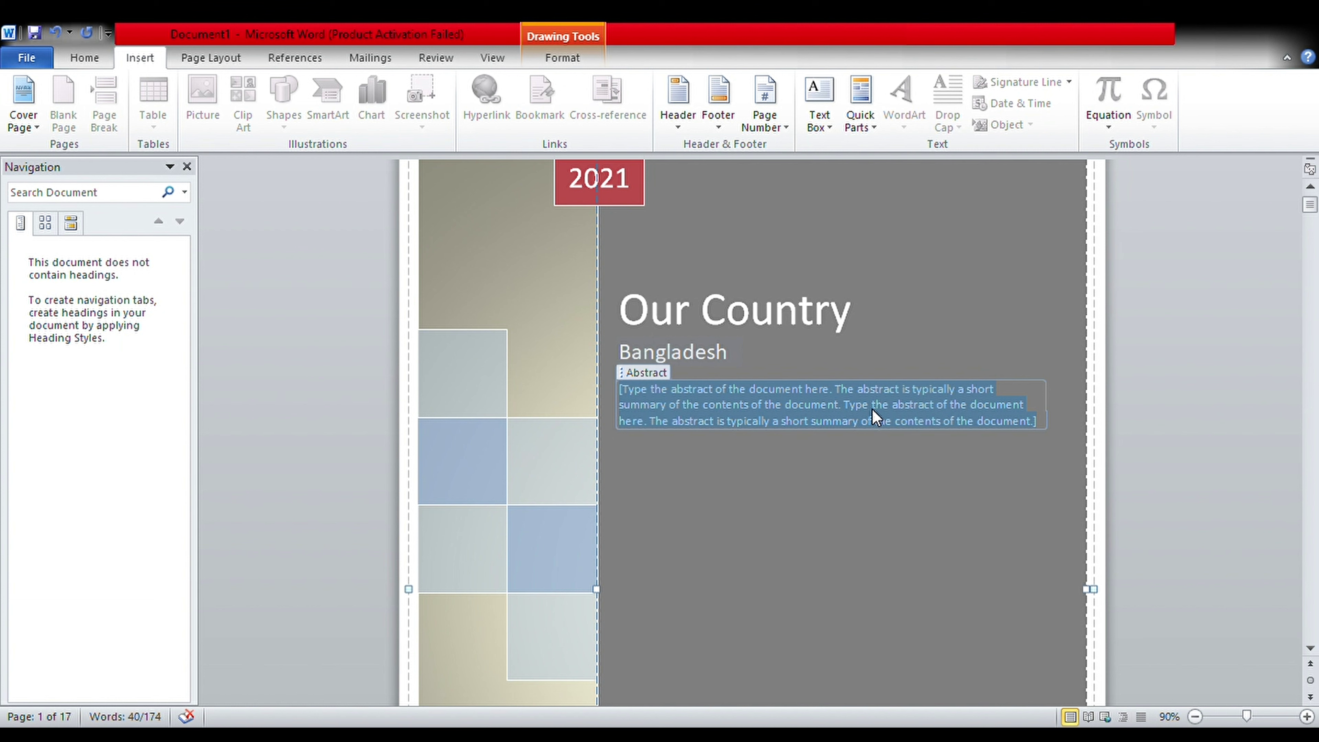
left_click(536, 436)
left_click(464, 448)
left_click(463, 374)
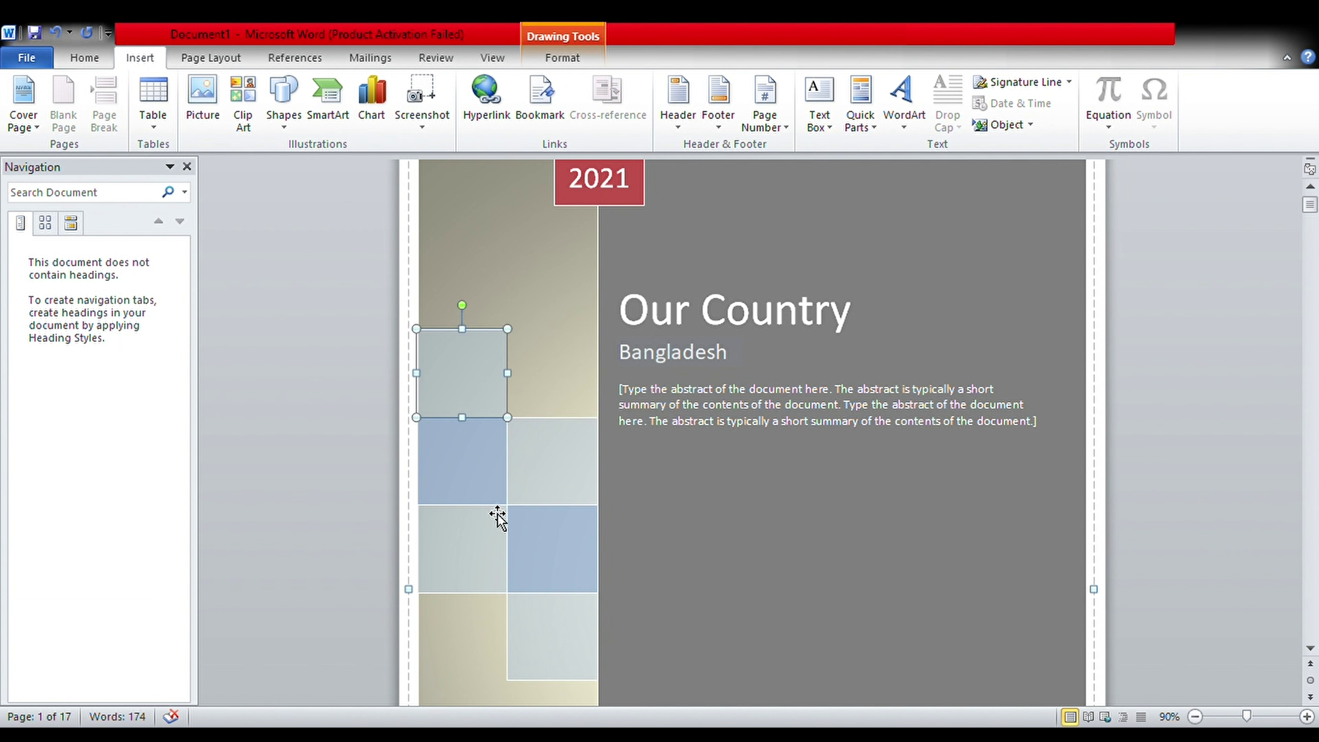
left_click(483, 560)
left_click(588, 553)
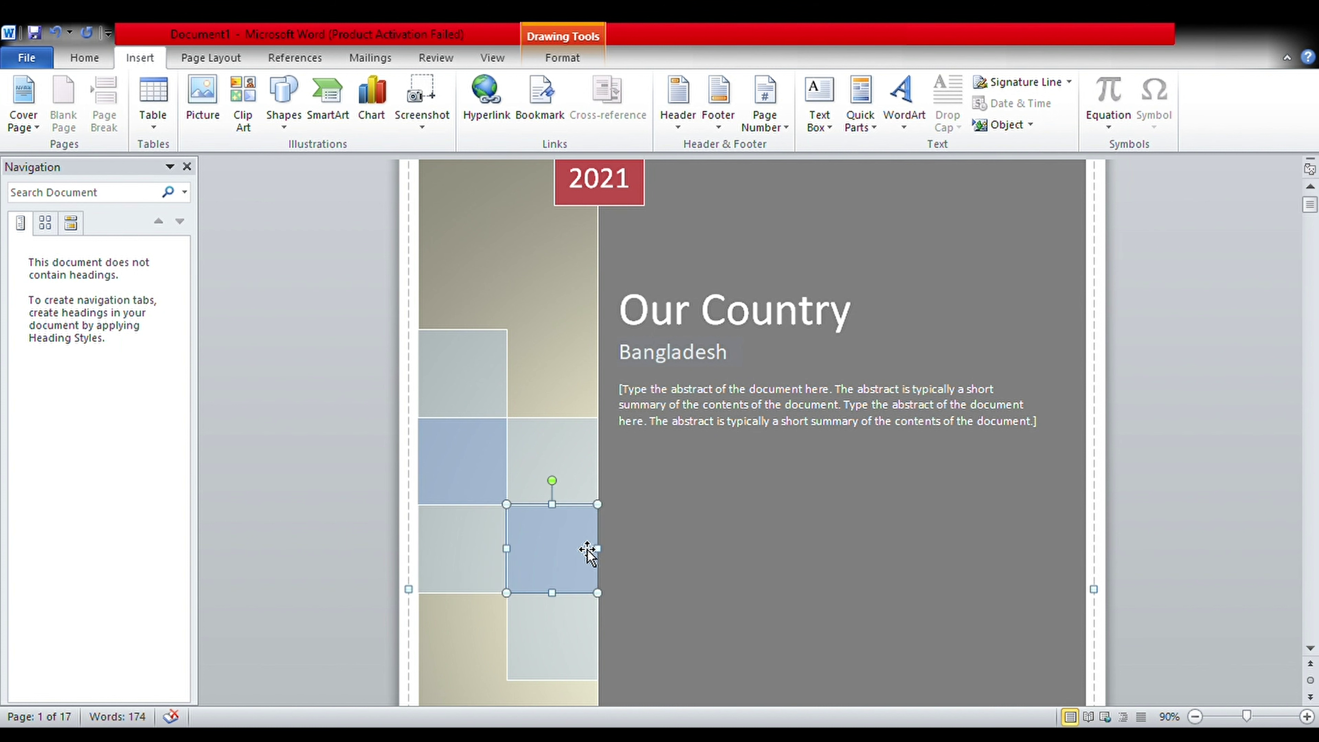
scroll(725, 538, "up", 1)
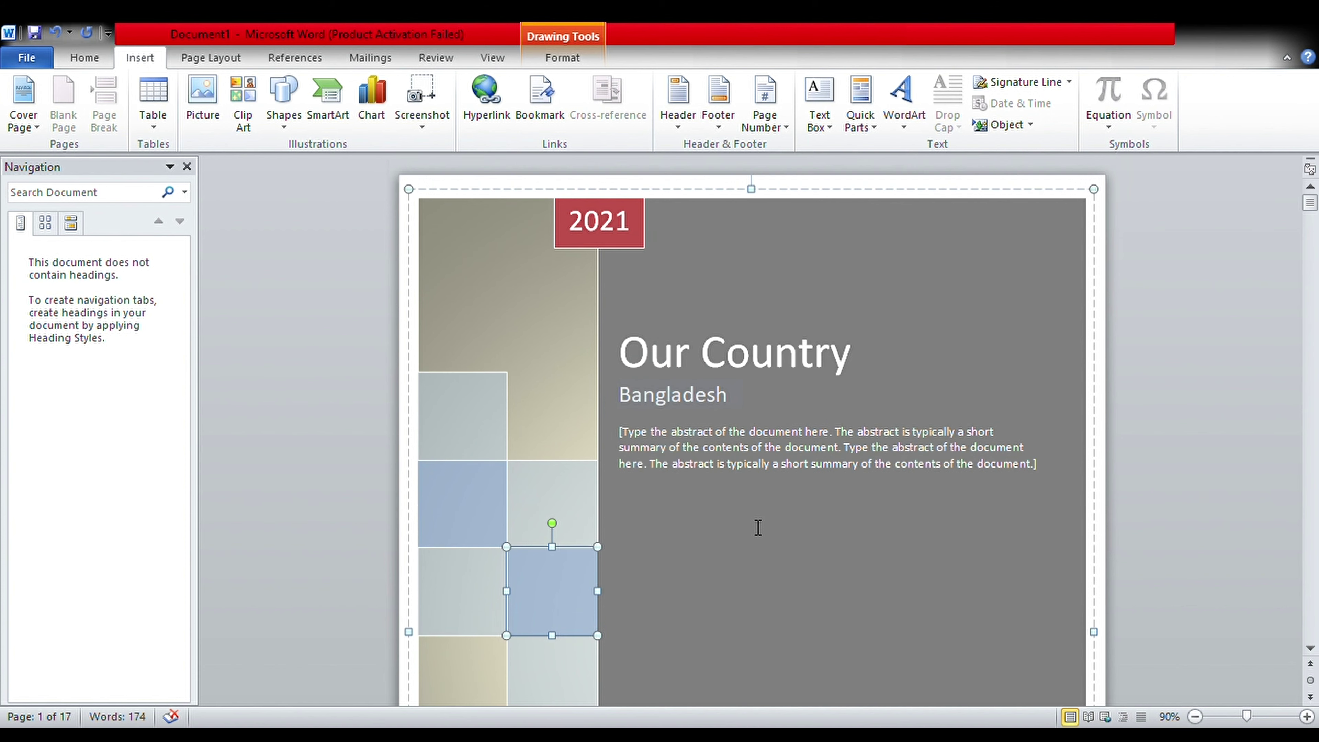
scroll(725, 538, "down", 1)
scroll(758, 528, "down", 10)
scroll(758, 527, "down", 4)
scroll(758, 527, "down", 7)
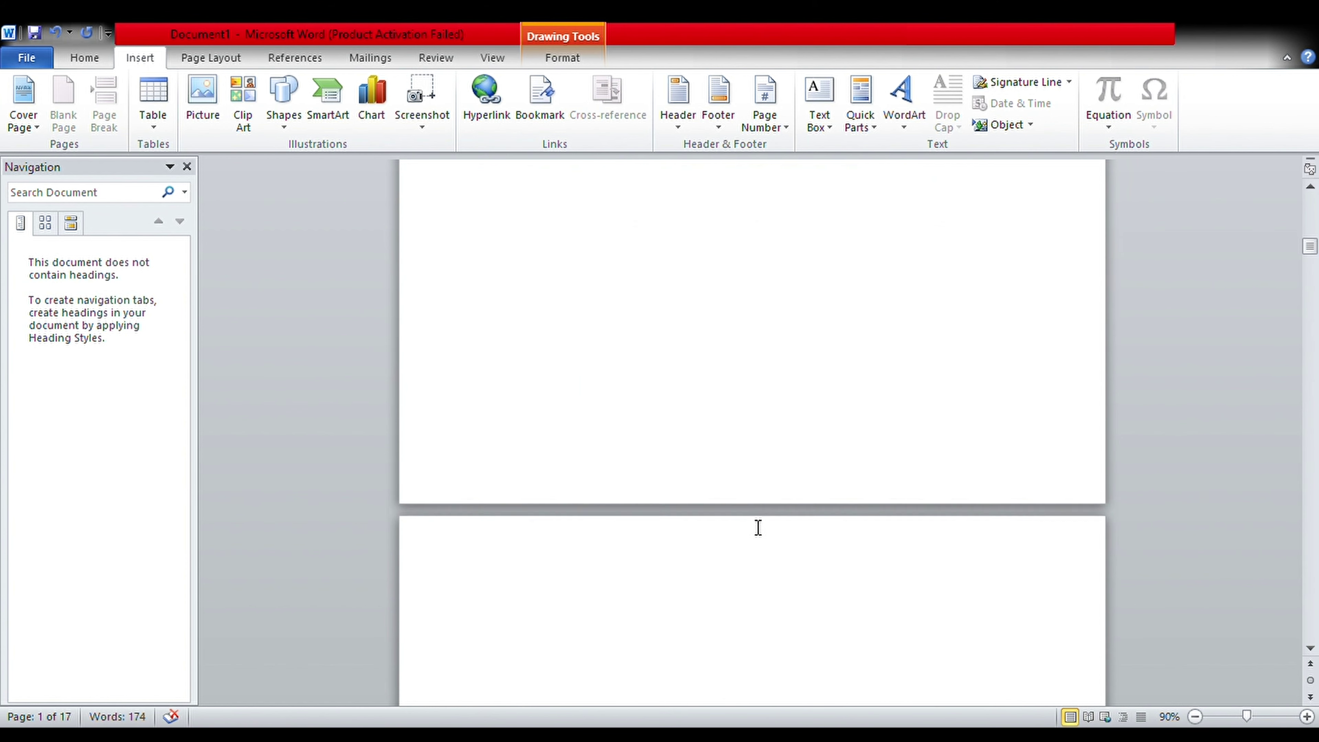
Step: Insert a 4×4 table on page 3 and drag its corner down to make rows taller
scroll(757, 527, "down", 5)
left_click(759, 527)
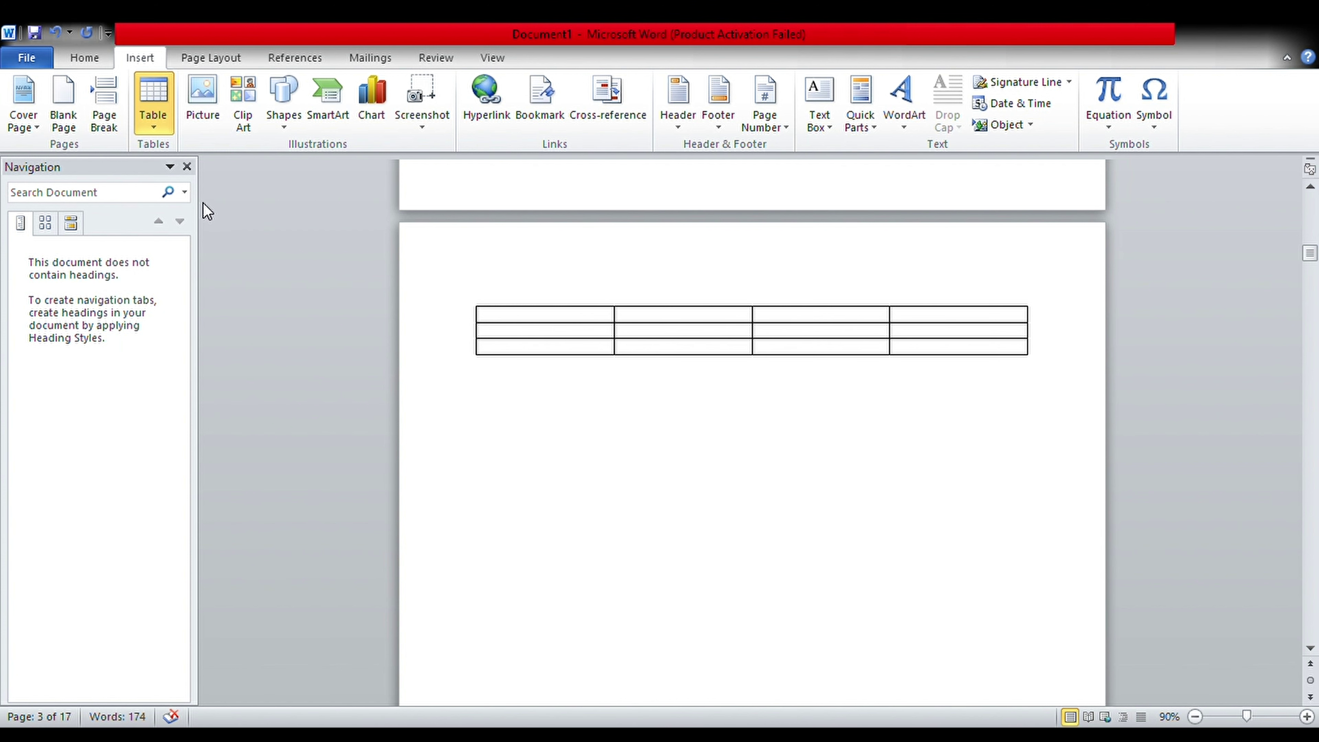
left_click(202, 228)
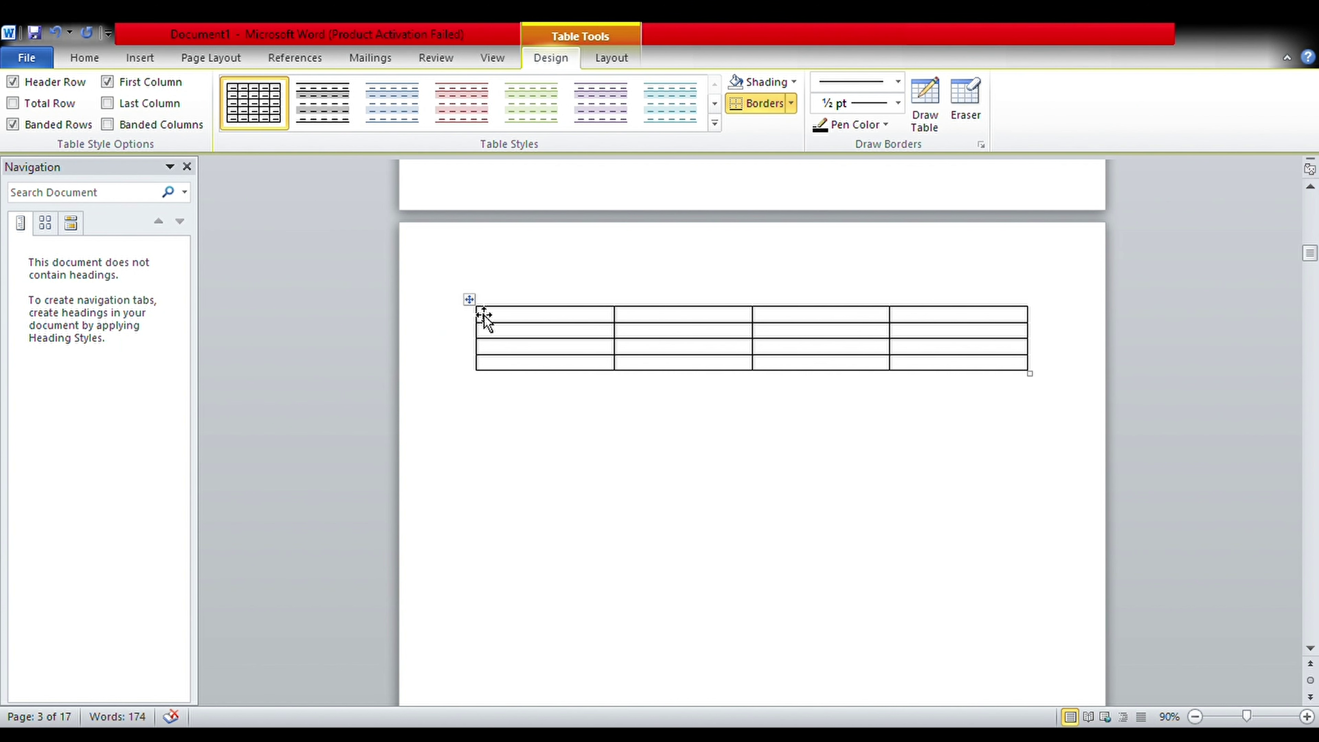
left_click_drag(483, 319, 735, 386)
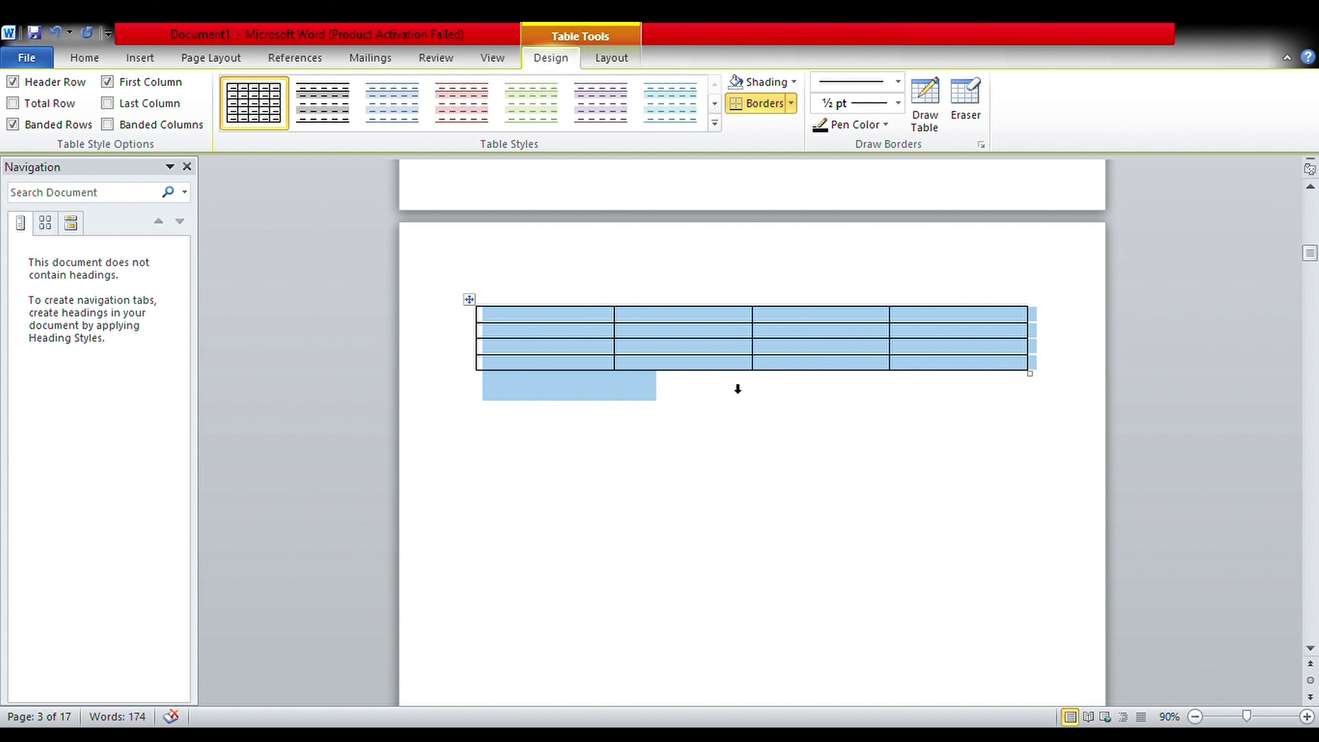
left_click(779, 363)
left_click(831, 390)
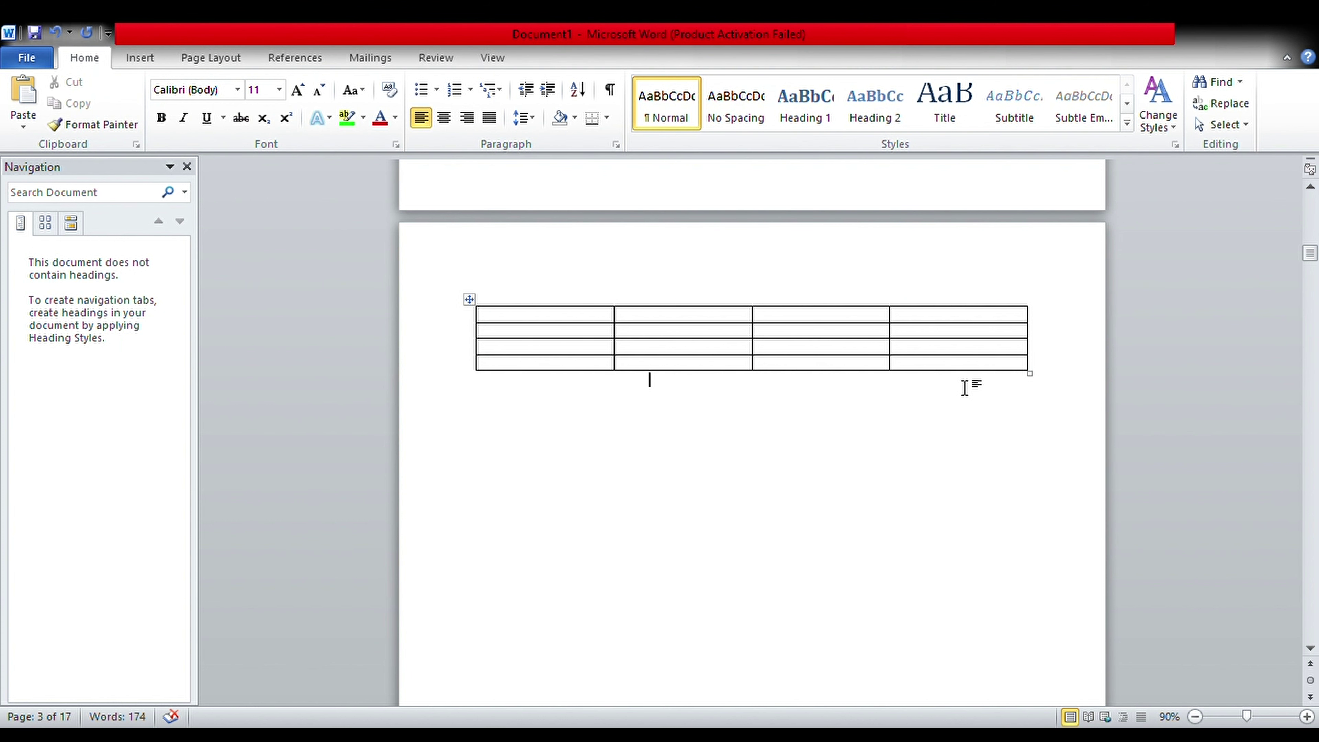
mouse_move(1031, 375)
left_mouse_down()
mouse_move(1050, 566)
mouse_move(1008, 500)
left_mouse_up()
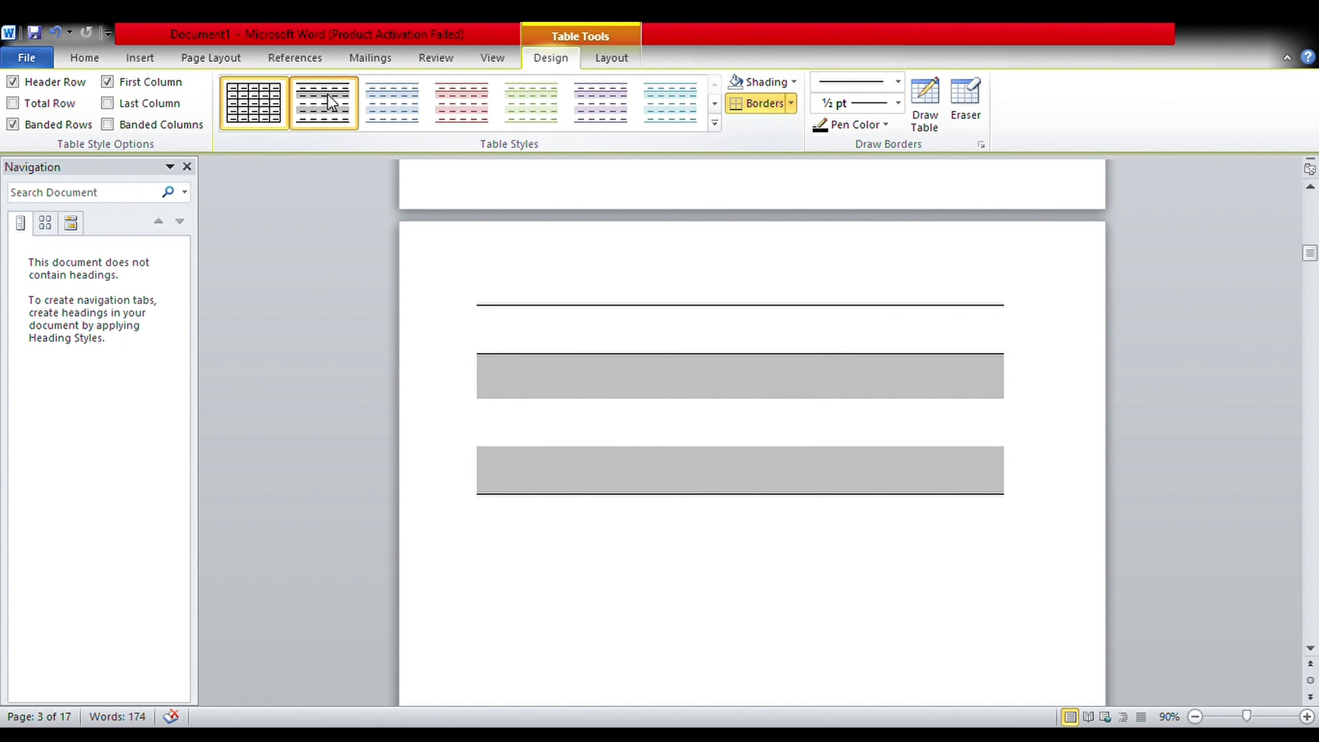
Step: Try the grey, blue, red, green and purple table styles, settling on the cyan banded style
left_click(344, 102)
left_click(409, 105)
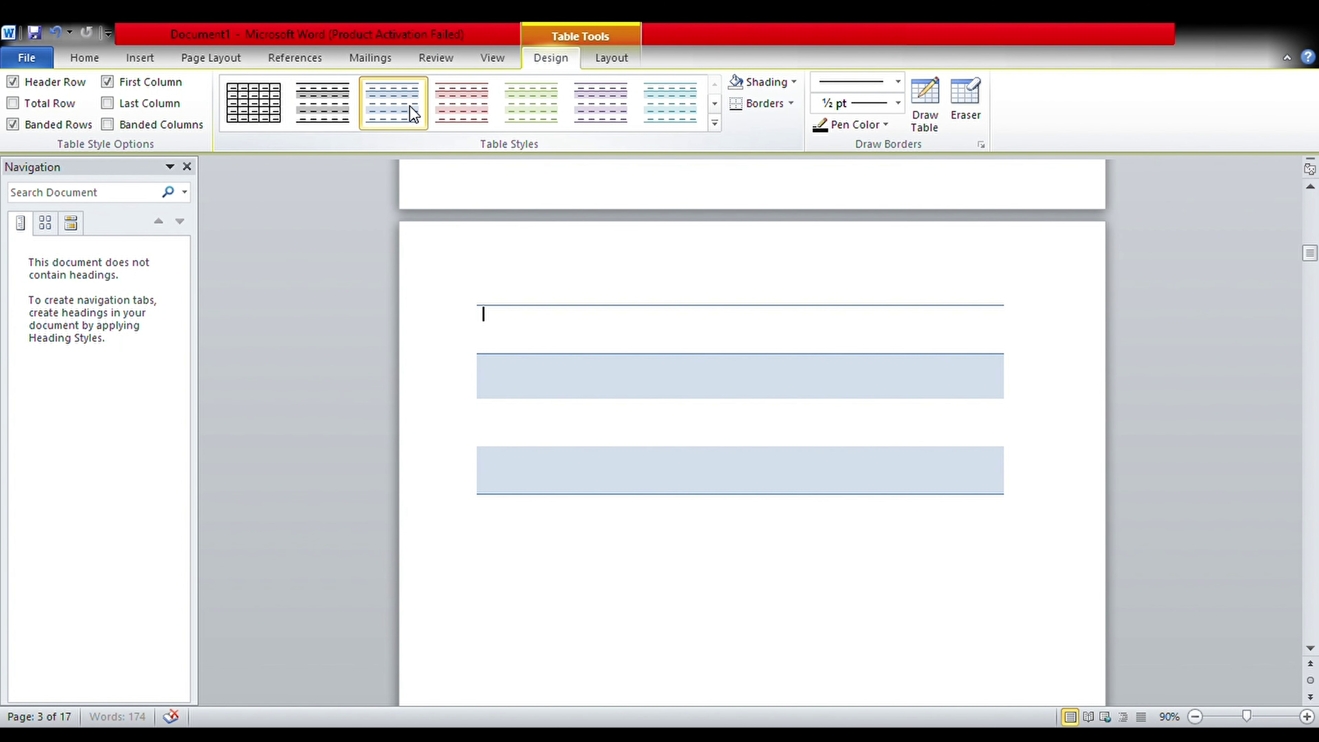
left_click(456, 108)
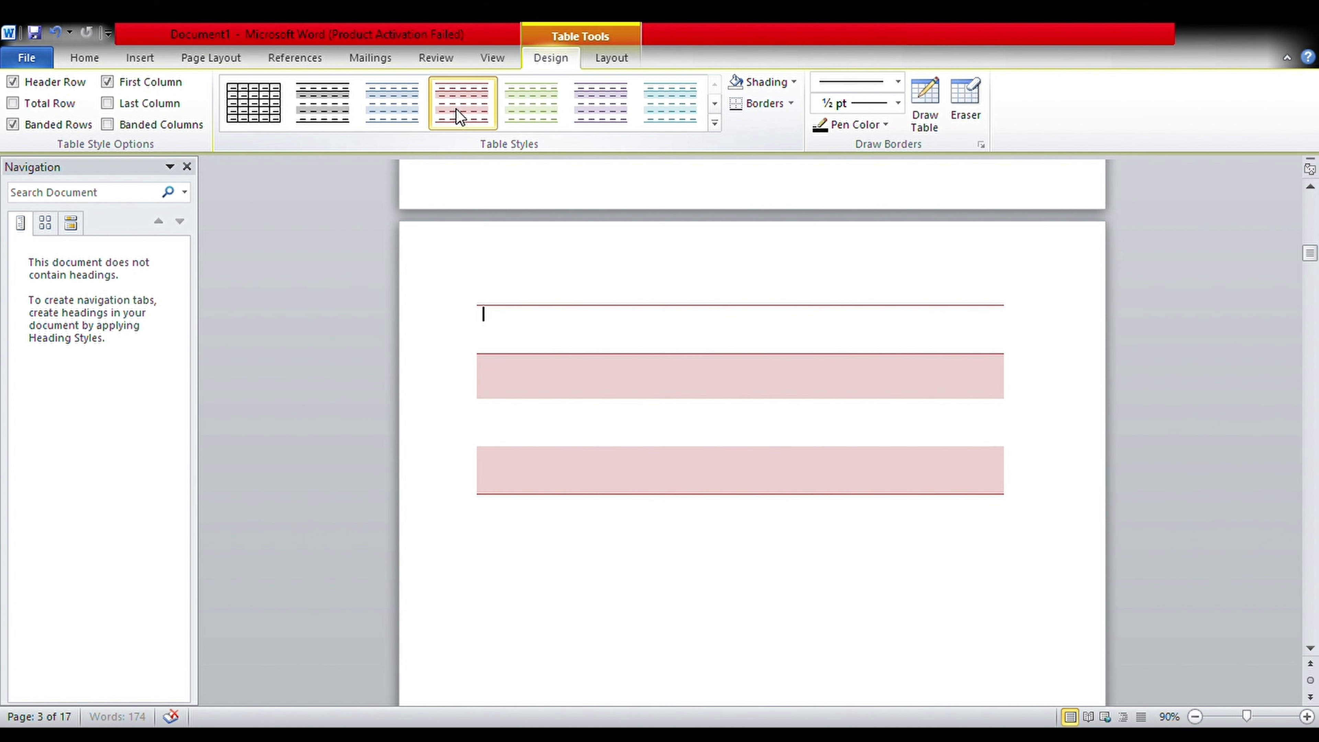
left_click(529, 113)
left_click(607, 112)
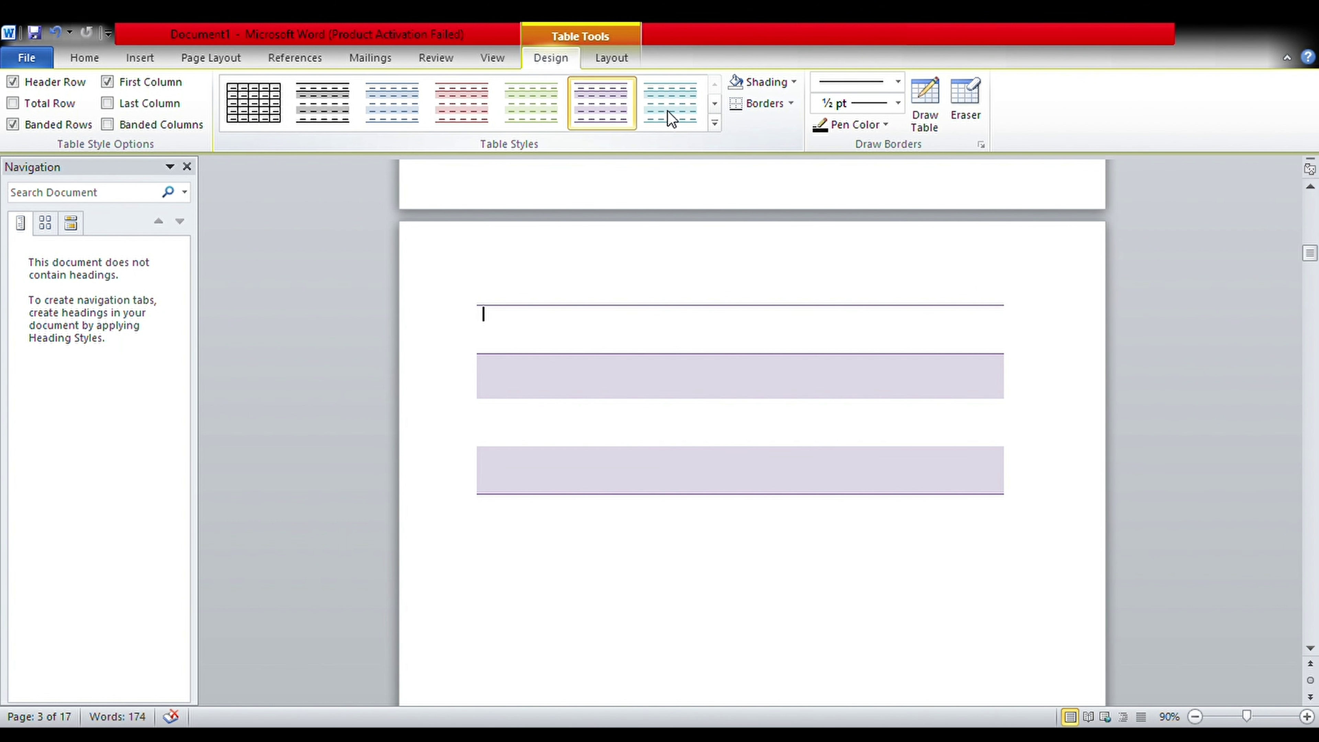
left_click(681, 111)
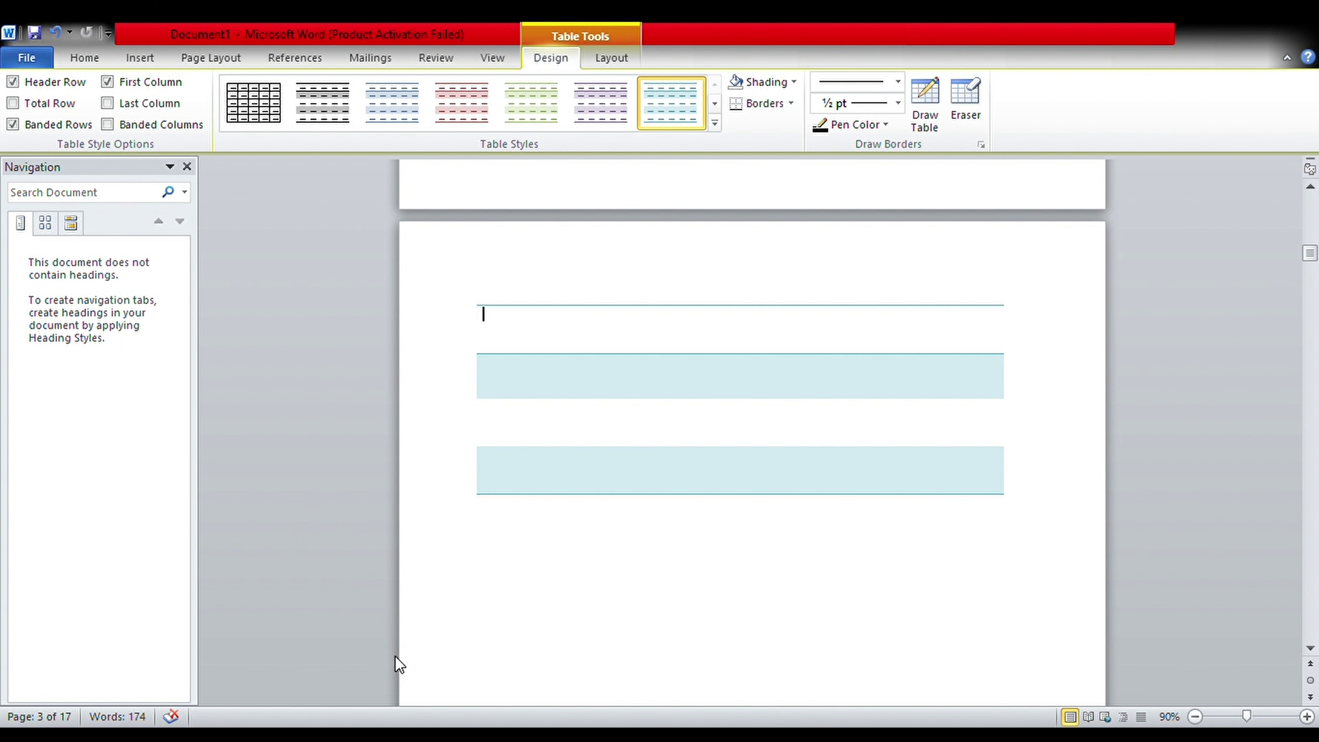
Step: Turn on Total Row and Last Column formatting, leaving Banded Columns off
left_click(668, 445)
left_click(609, 340)
left_click(586, 371)
left_click(589, 424)
left_click(581, 472)
left_click(379, 315)
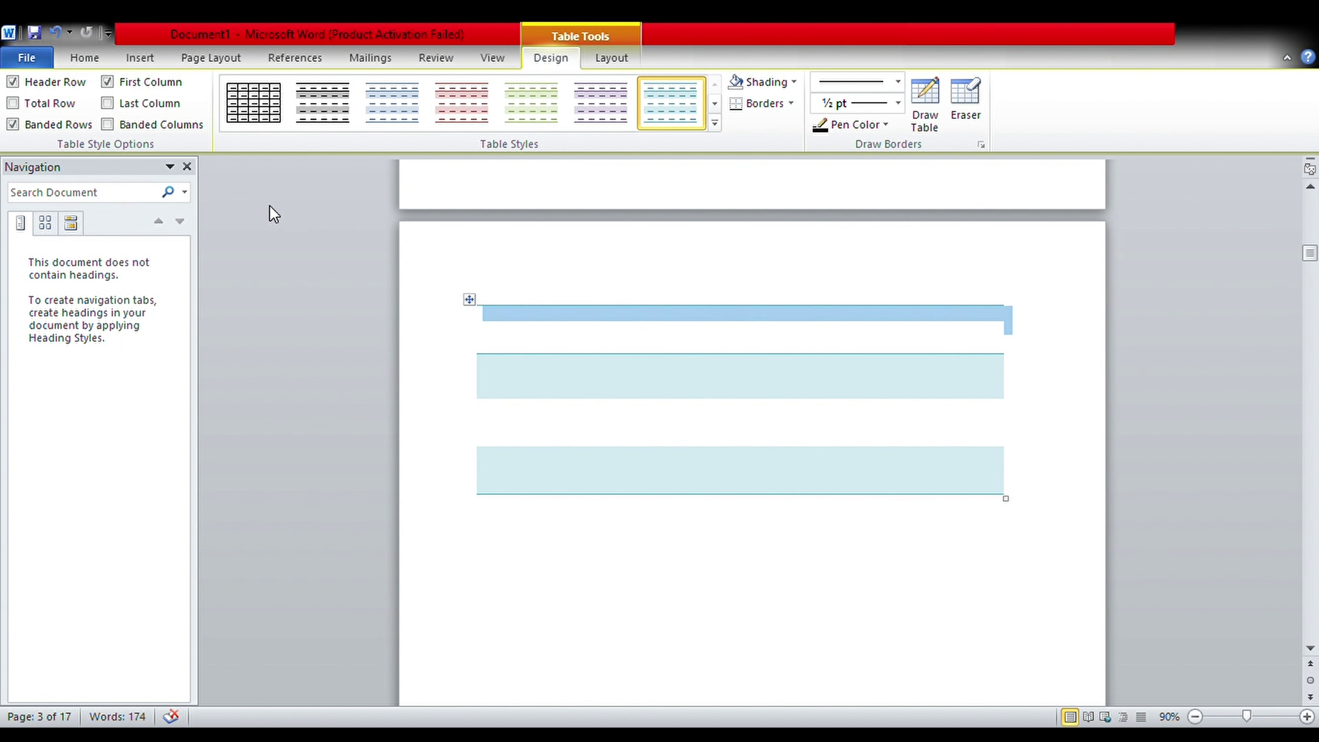
left_click(13, 104)
left_click(107, 104)
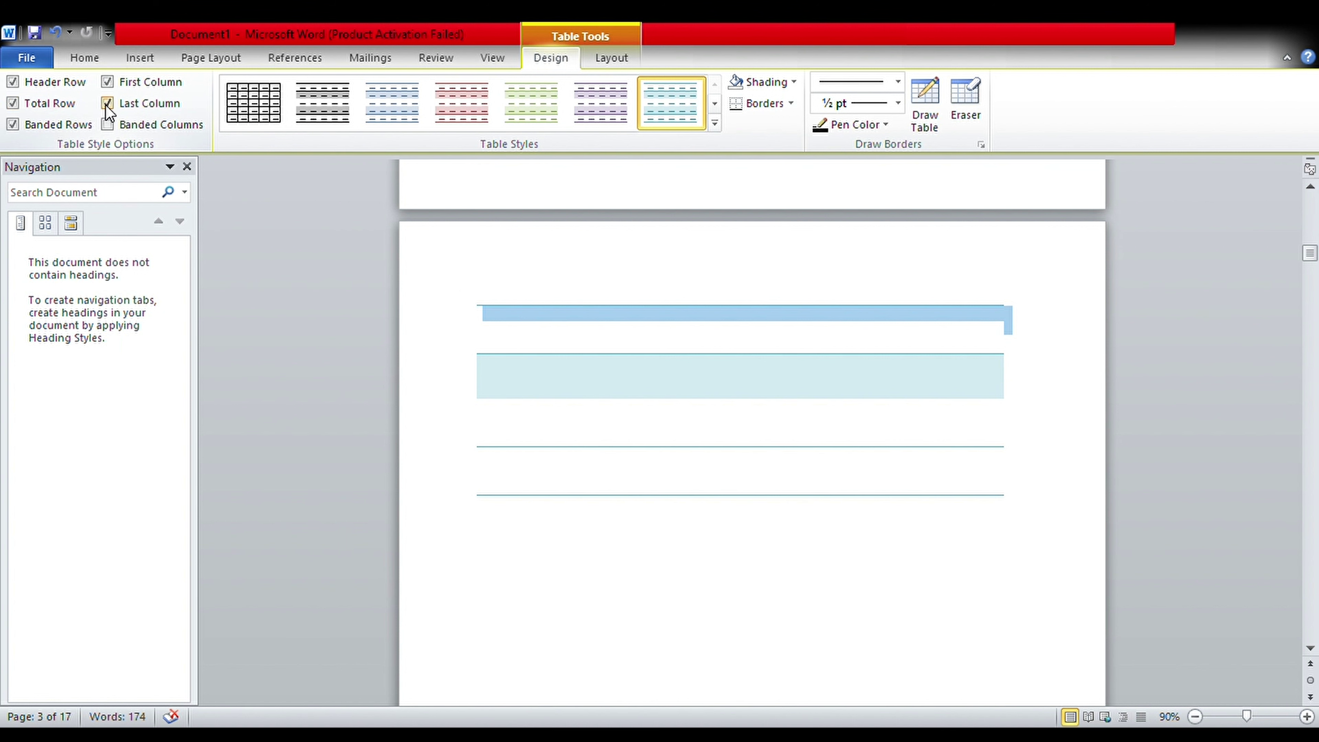
left_click(108, 125)
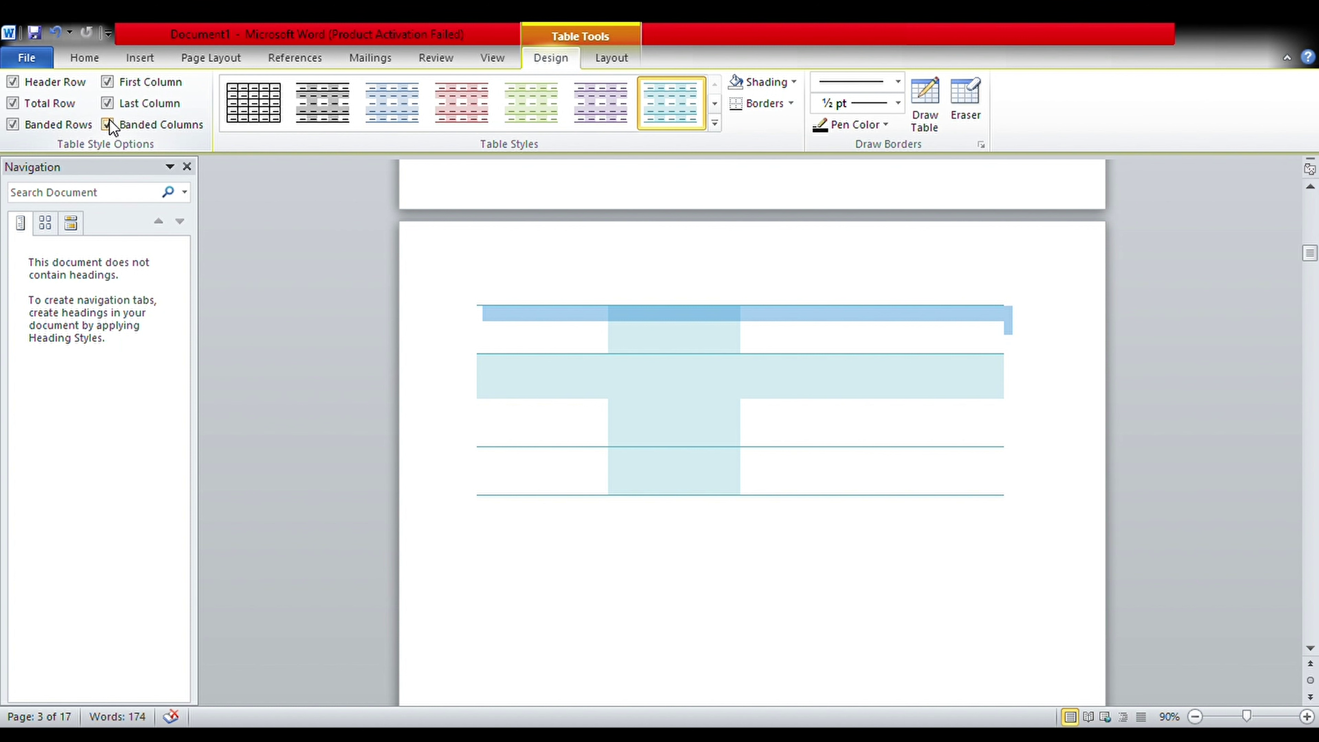
left_click(108, 124)
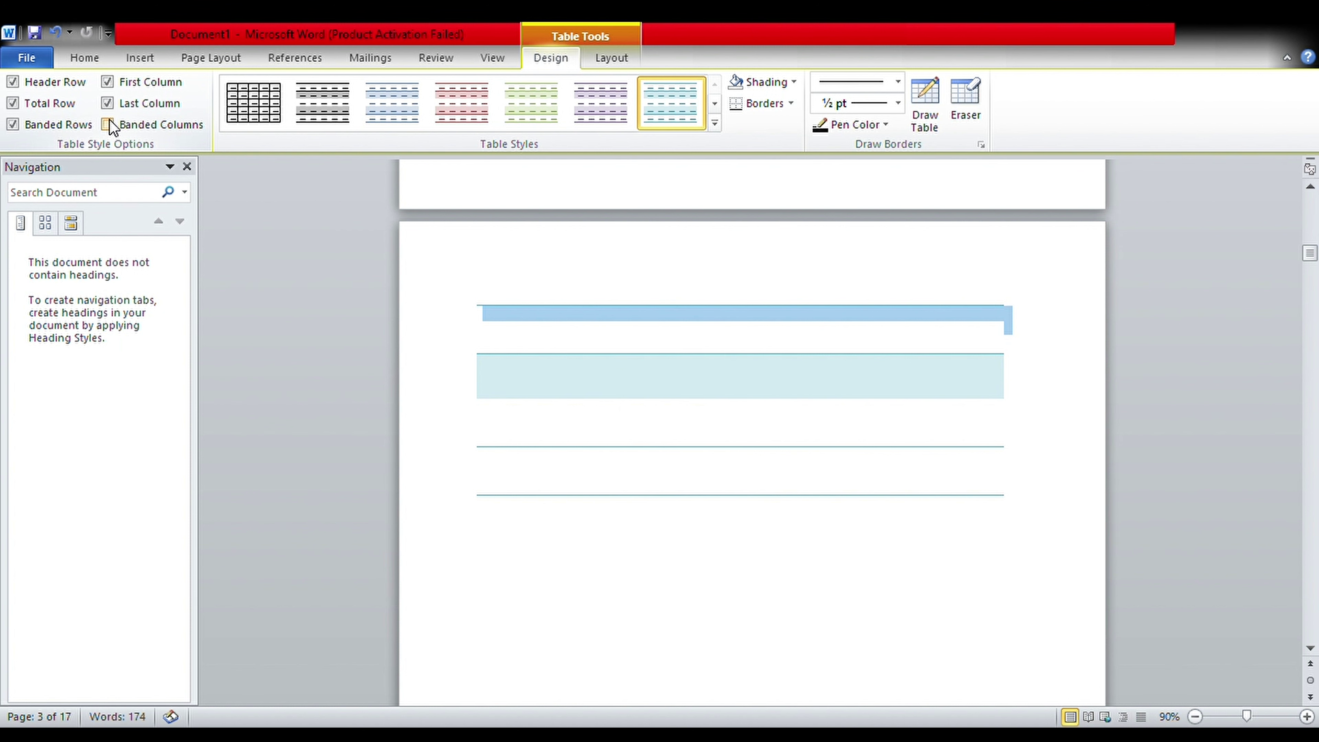
Step: Insert the picture of a girl wearing headphones from a file
left_click(136, 58)
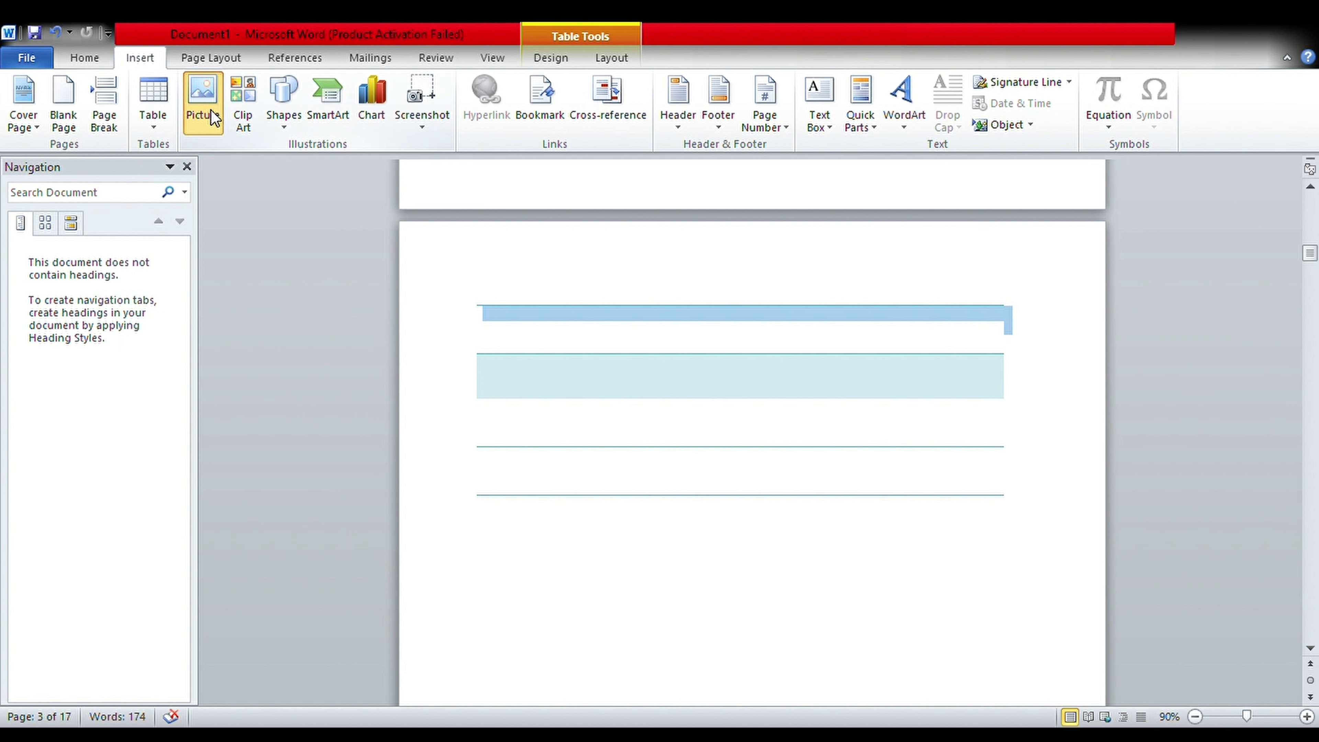
left_click(212, 112)
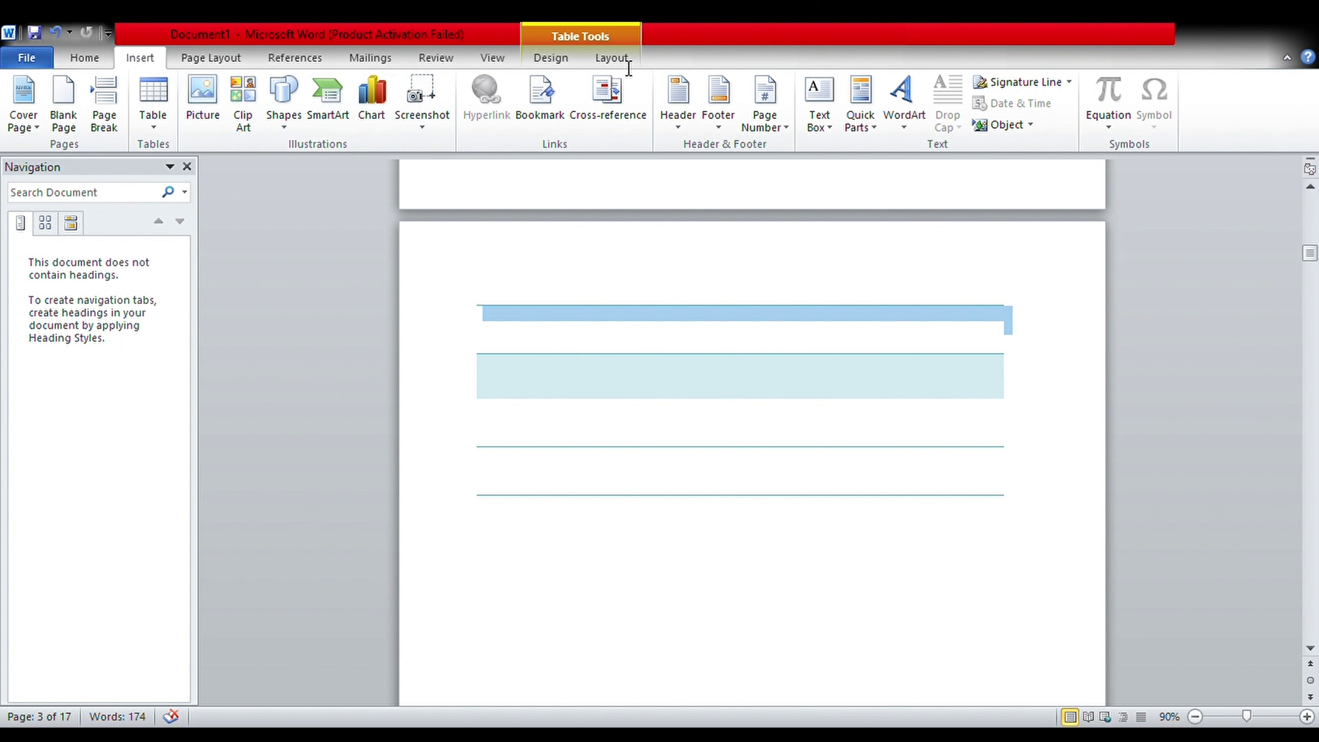
scroll(753, 506, "down", 10)
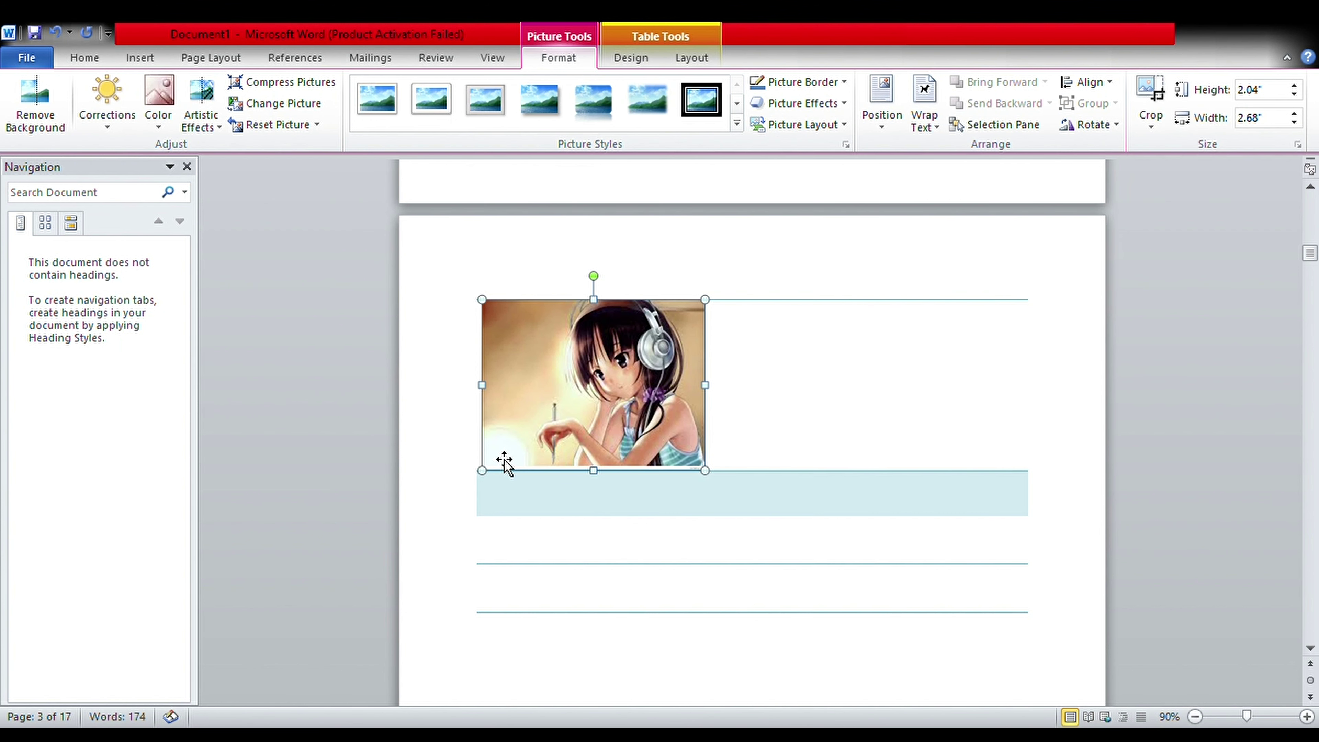
Step: Move the picture into the table's first row and enlarge it to 2.86 × 3.75 inches
left_click_drag(681, 473, 673, 422)
left_click_drag(781, 554, 780, 548)
left_click_drag(715, 428, 738, 408)
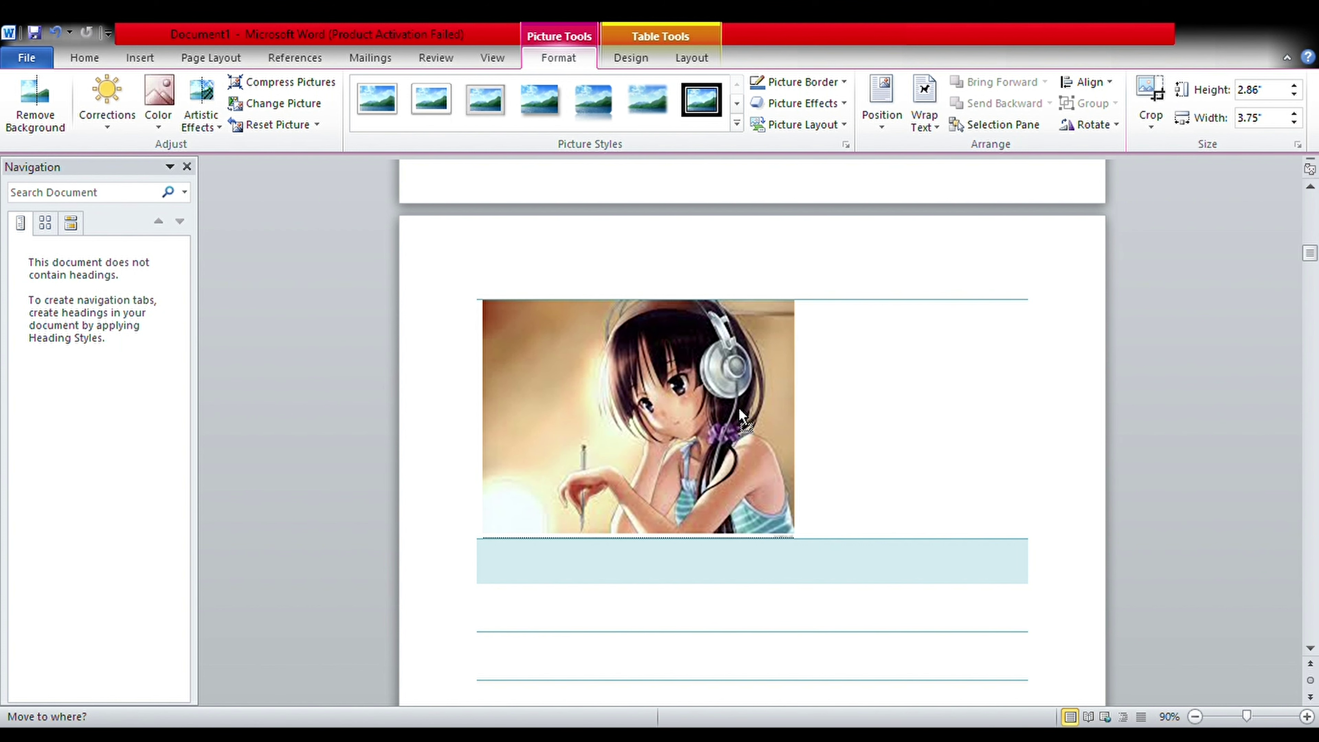
scroll(813, 460, "down", 10)
scroll(810, 458, "down", 5)
scroll(812, 456, "down", 5)
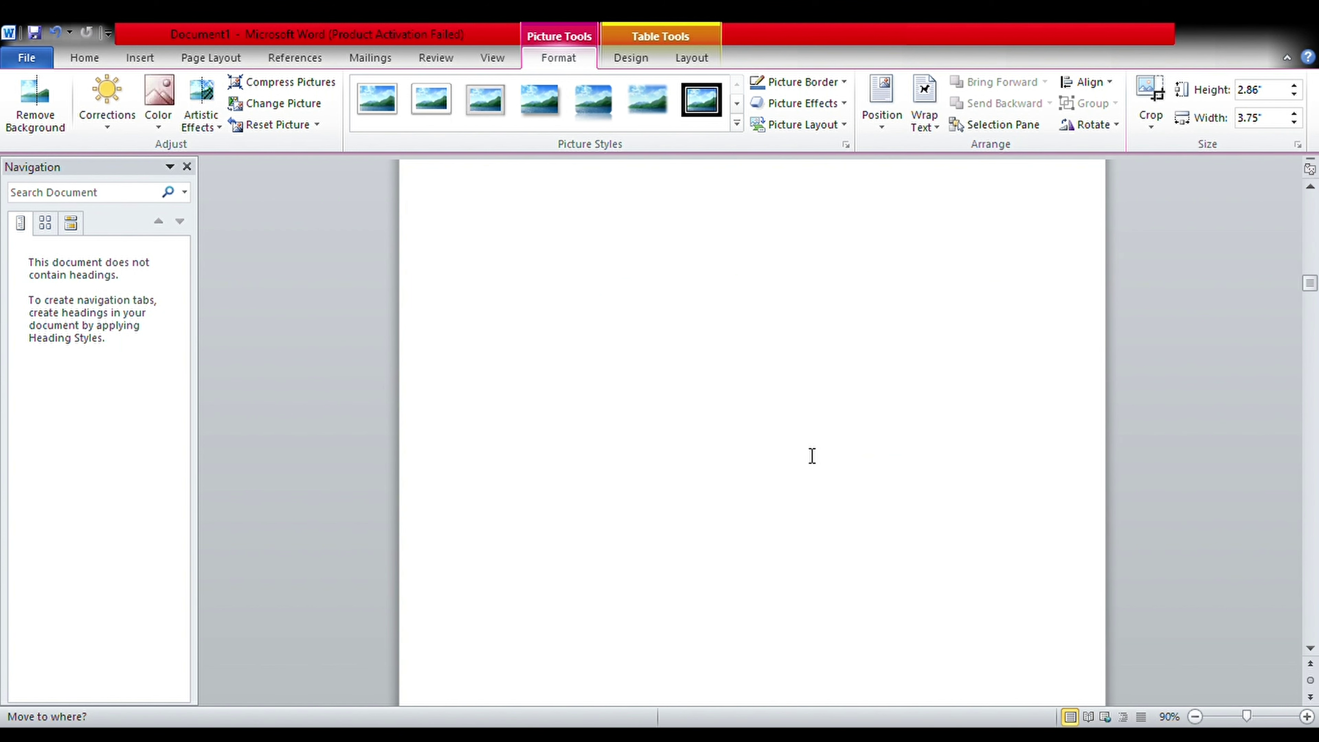
Step: Insert the headphones picture on blank page 5 and enlarge it to 2.72" × 3.57"
left_click(702, 365)
scroll(701, 365, "up", 2)
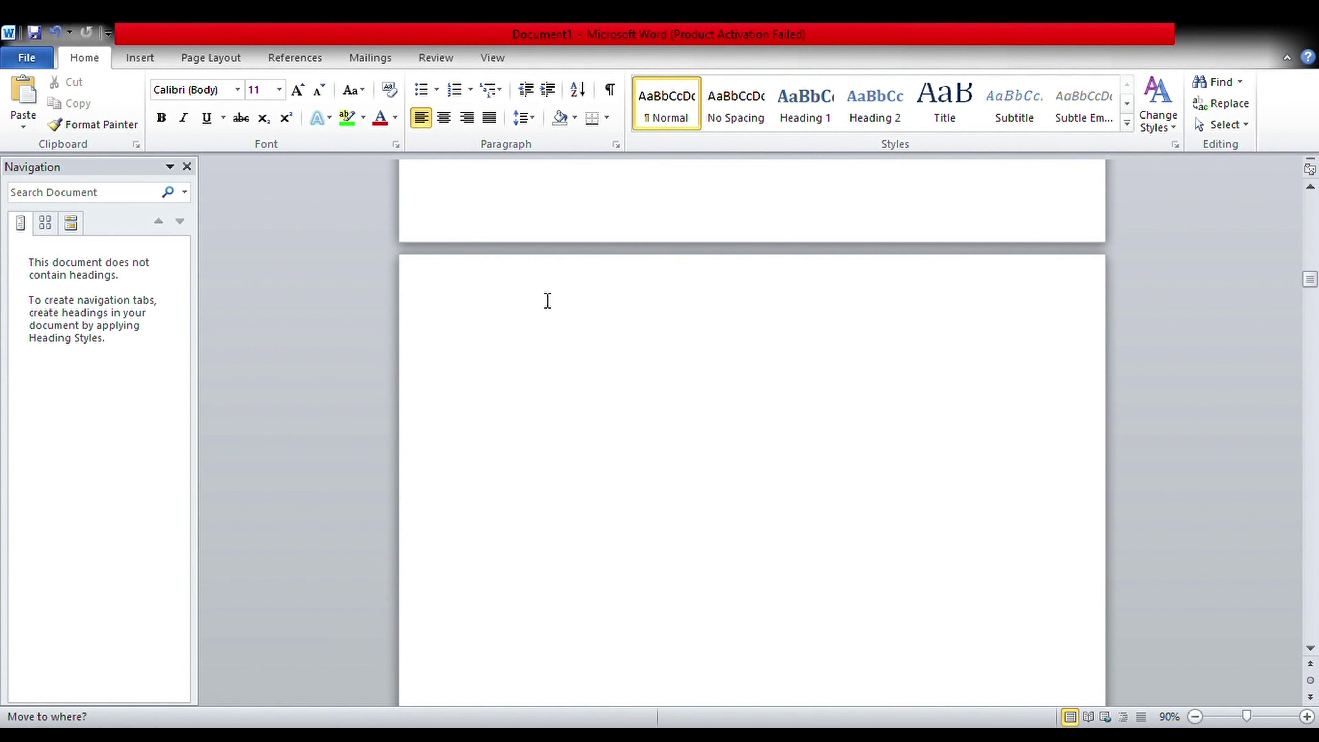
left_click(137, 58)
left_click(201, 97)
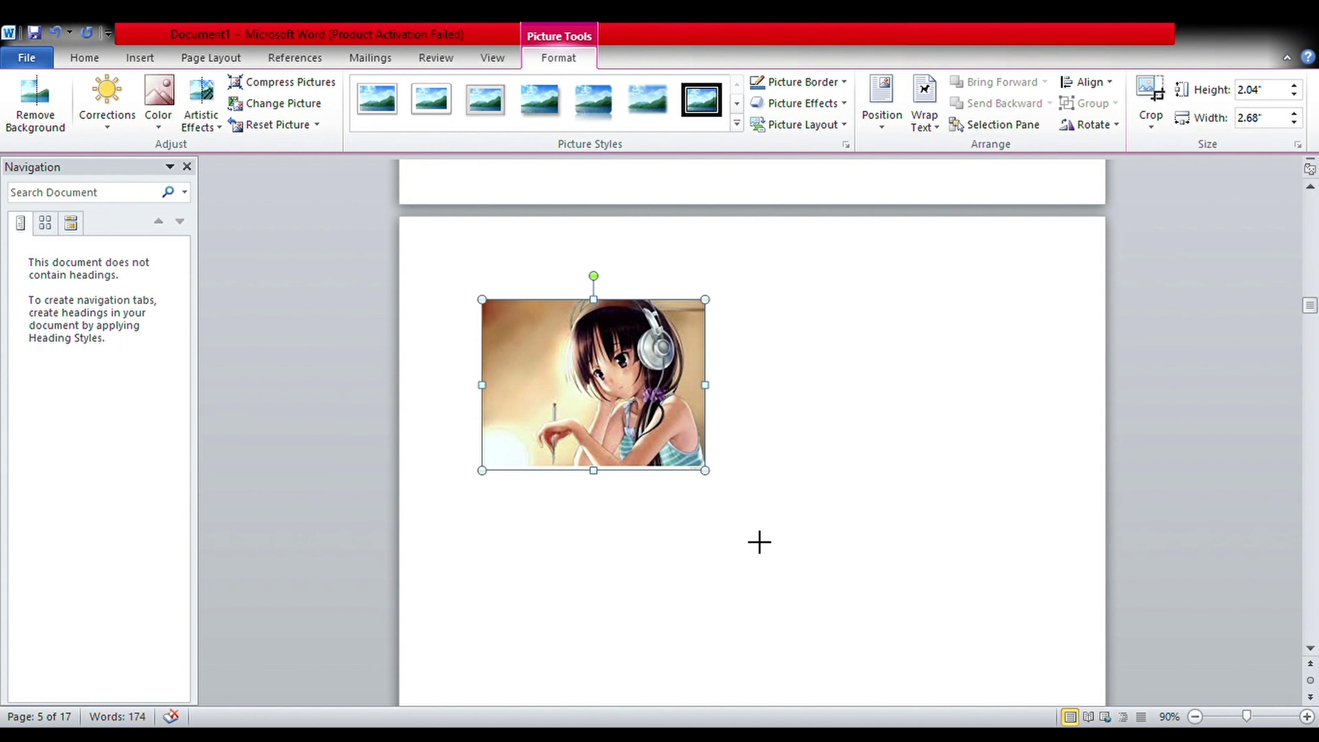
left_click_drag(755, 541, 756, 540)
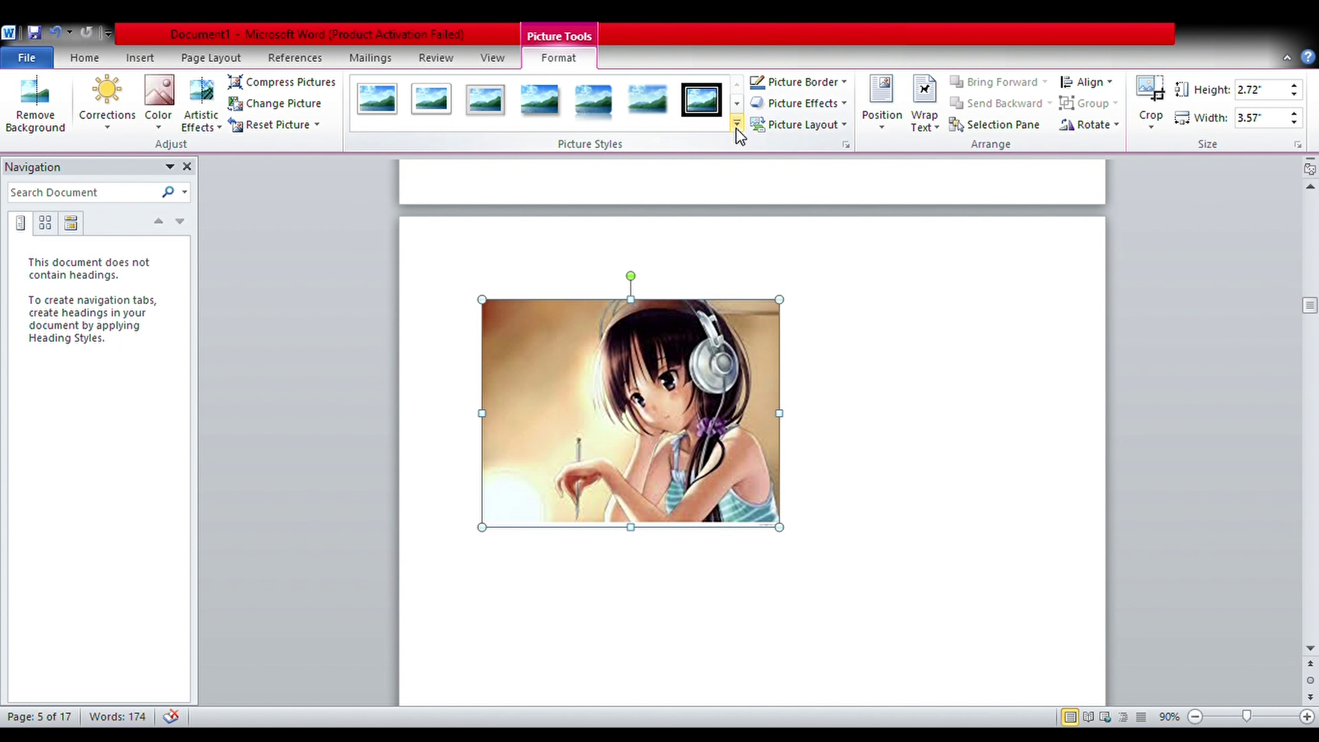
Step: Apply the thick black tilted-frame picture style to the headphones picture
left_click(708, 104)
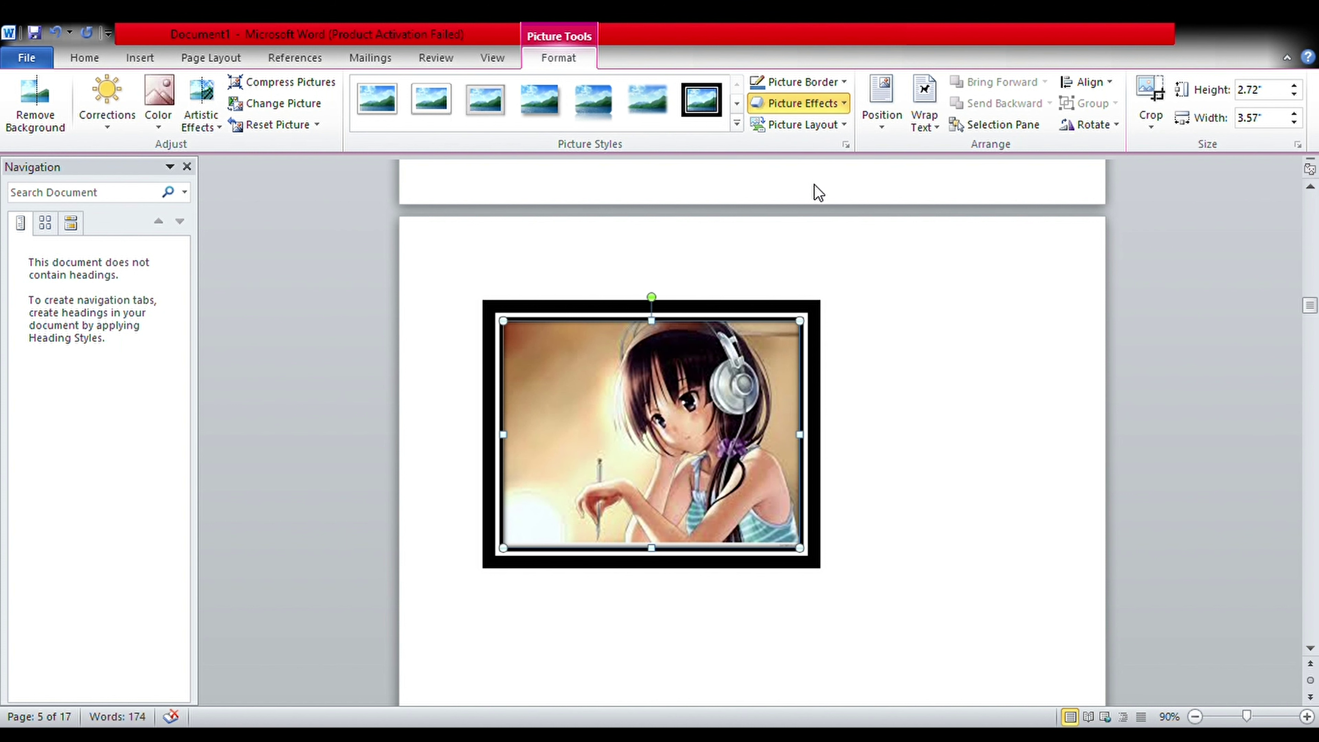
left_click(920, 283)
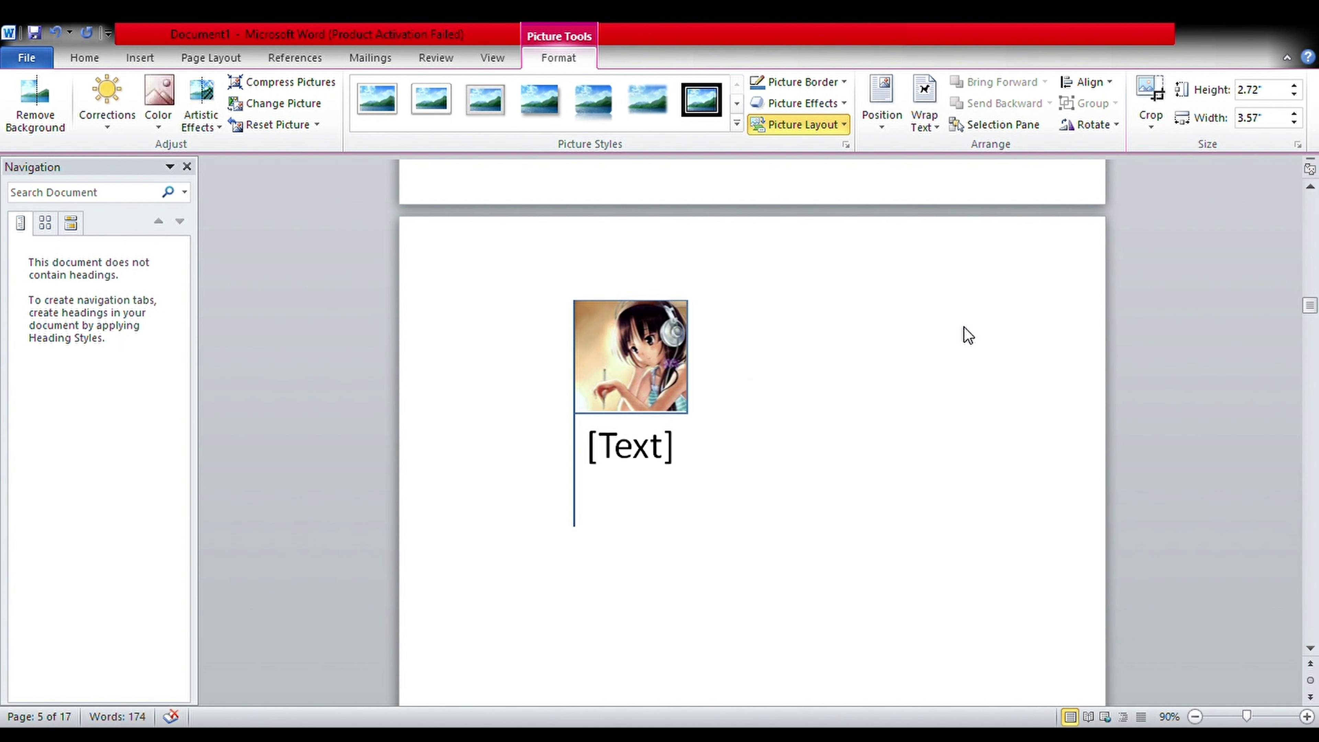
key("Escape")
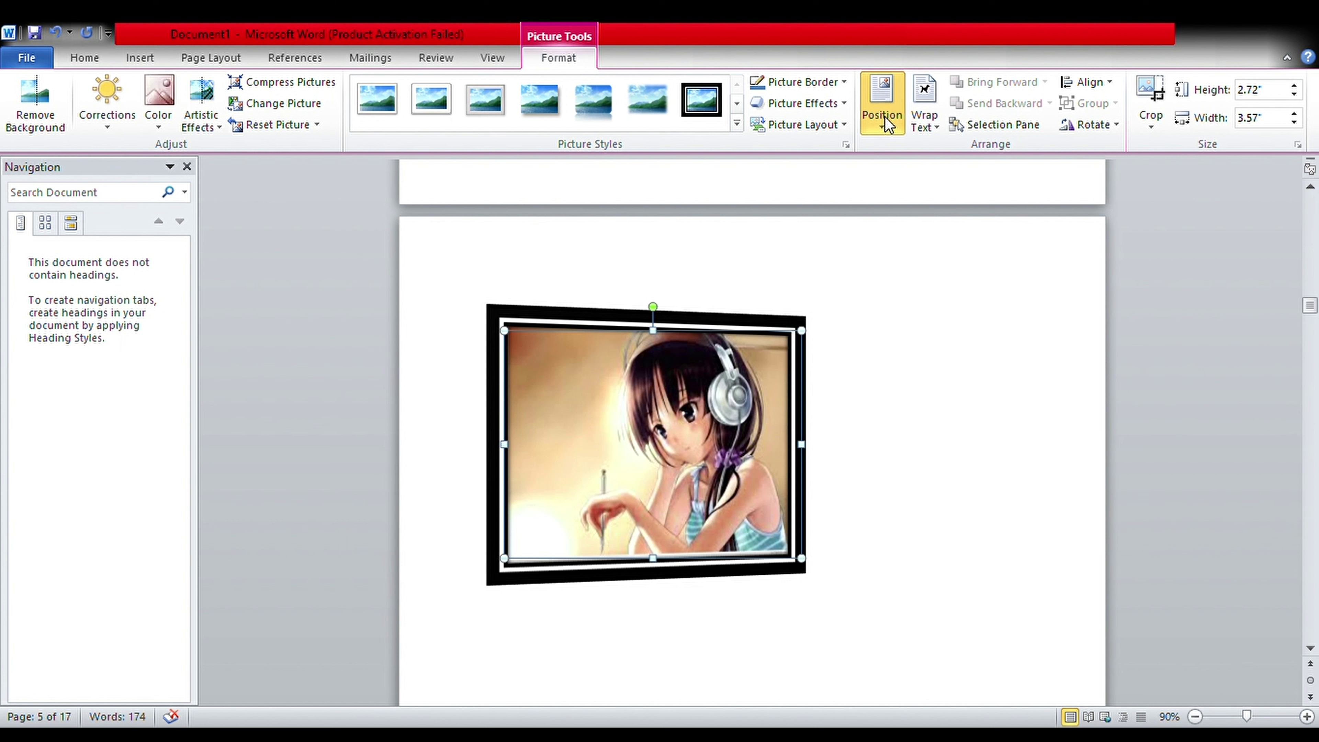
left_click(893, 184)
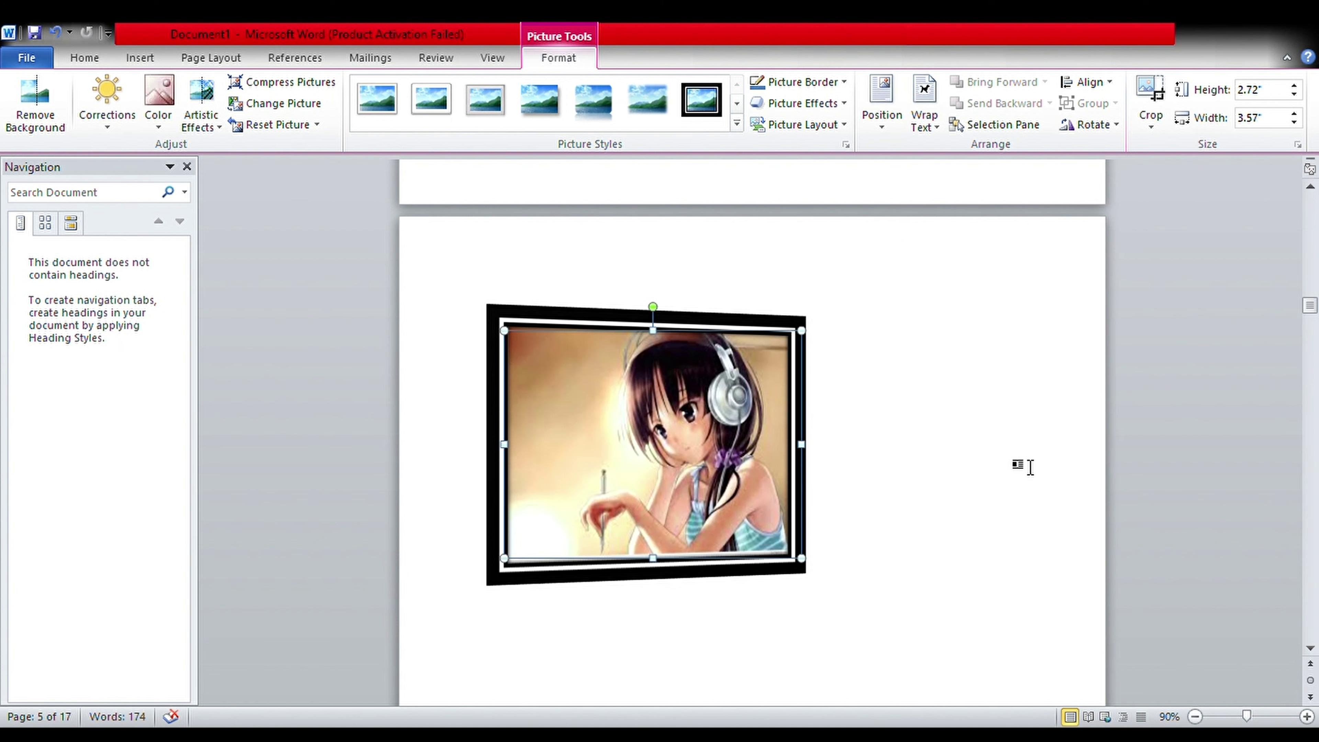
scroll(1018, 458, "up", 3)
scroll(1030, 466, "up", 10)
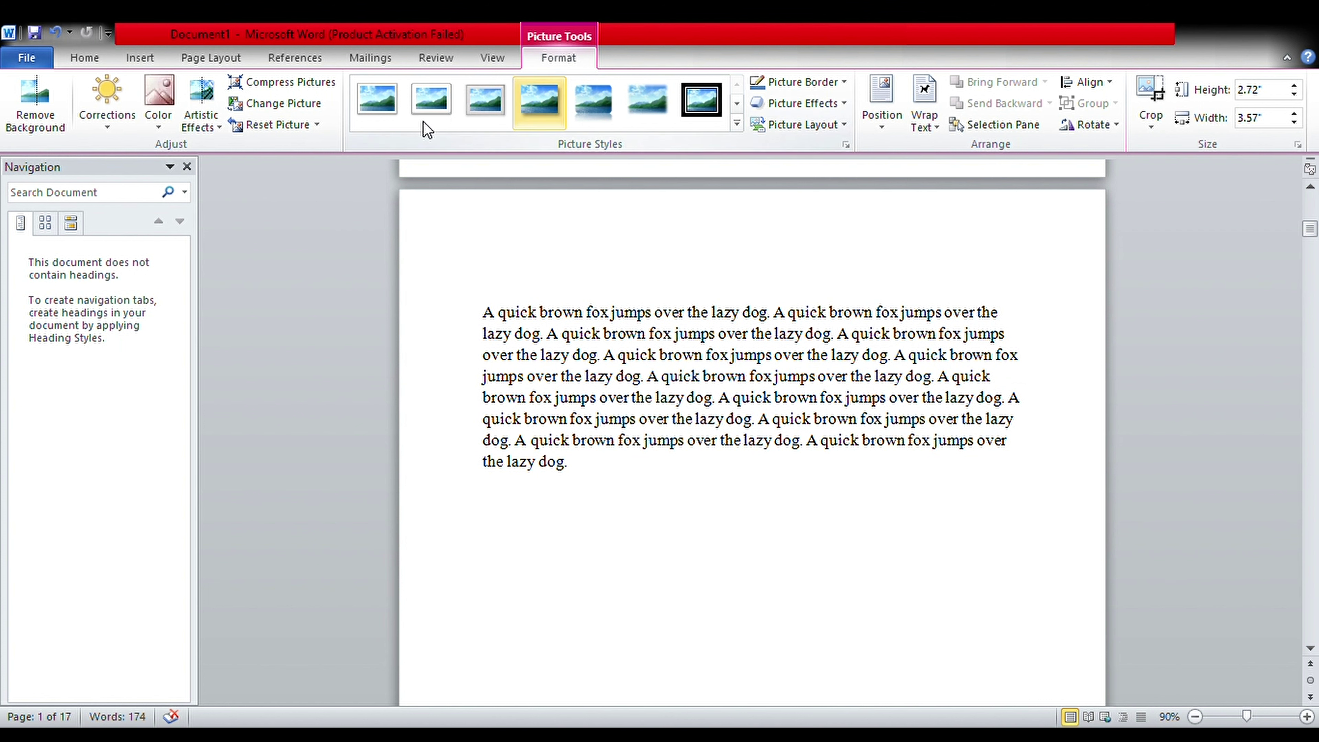
Step: Start inserting a picture from file, then scroll back to the fox paragraph on page 2
left_click(140, 57)
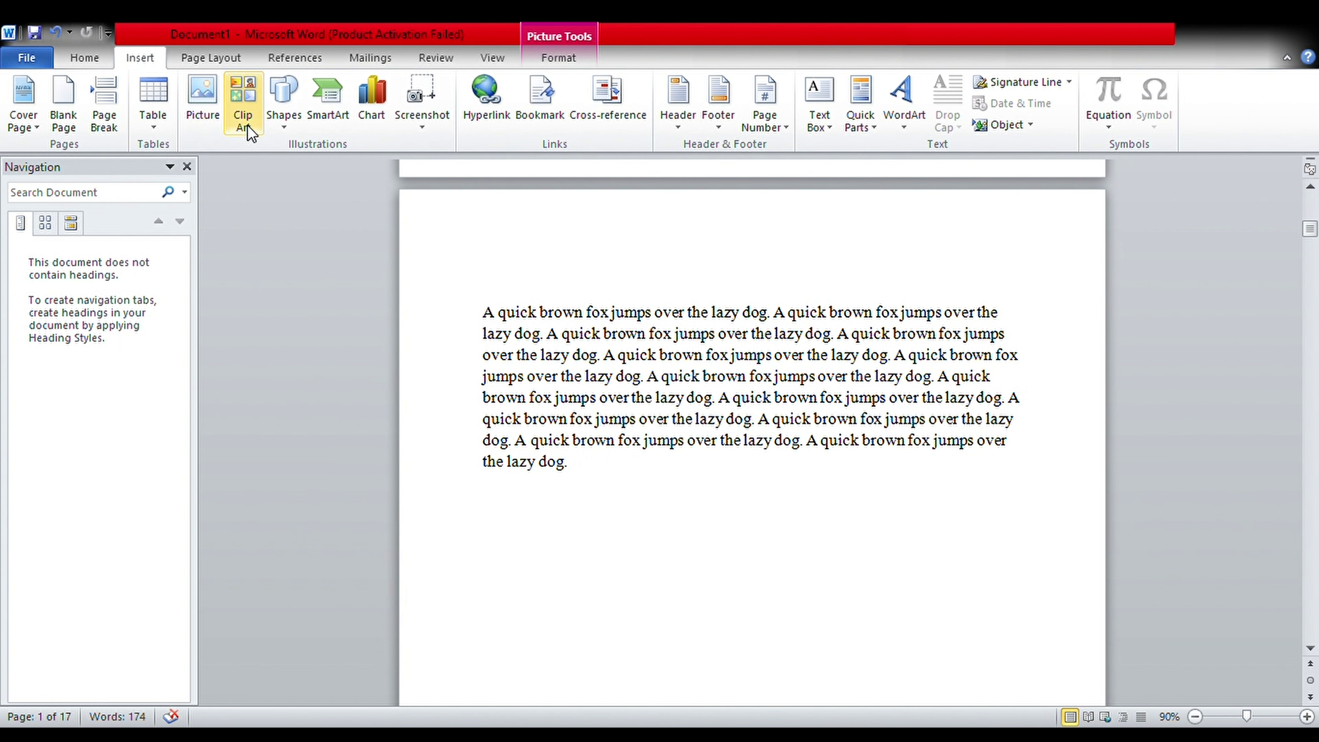
left_click(208, 120)
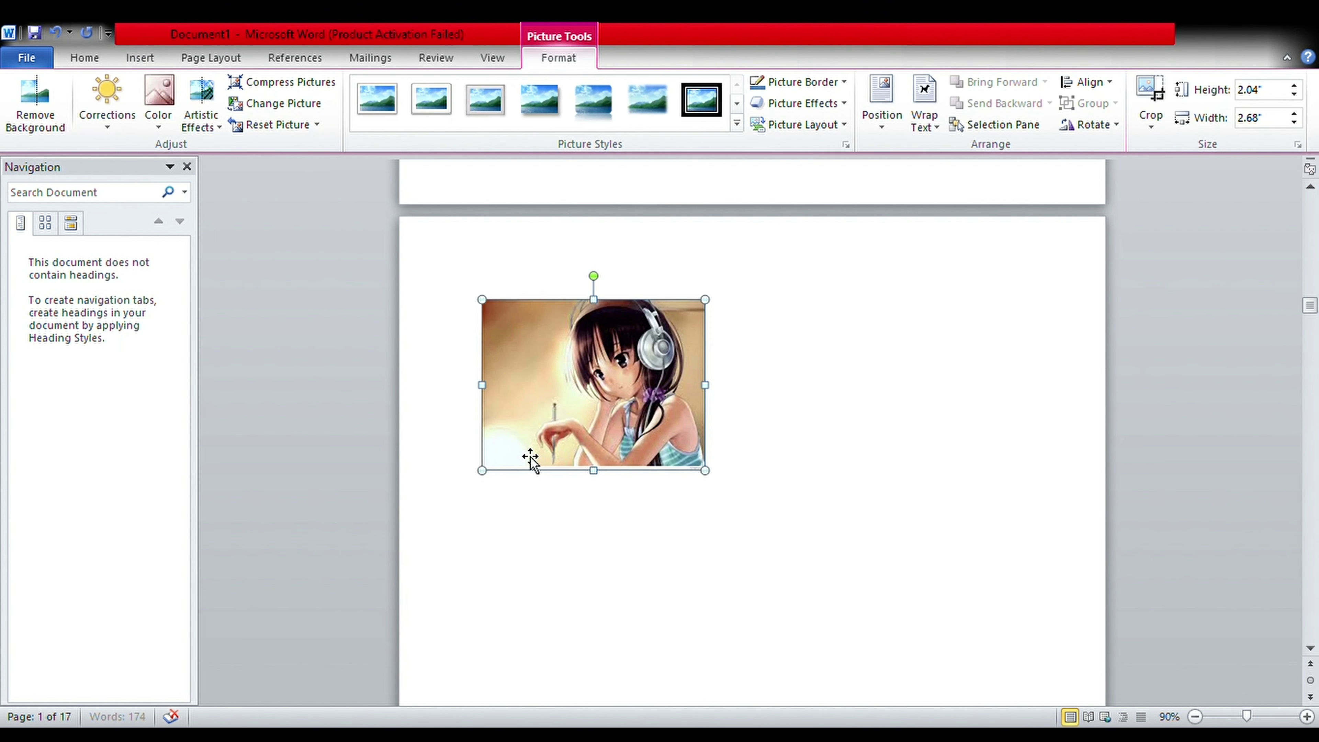
scroll(530, 457, "down", 3)
scroll(531, 458, "down", 4)
scroll(530, 457, "down", 3)
scroll(531, 457, "up", 3)
scroll(531, 457, "up", 3)
scroll(530, 457, "up", 3)
scroll(525, 460, "up", 3)
scroll(524, 459, "up", 5)
scroll(524, 458, "up", 3)
scroll(524, 457, "down", 5)
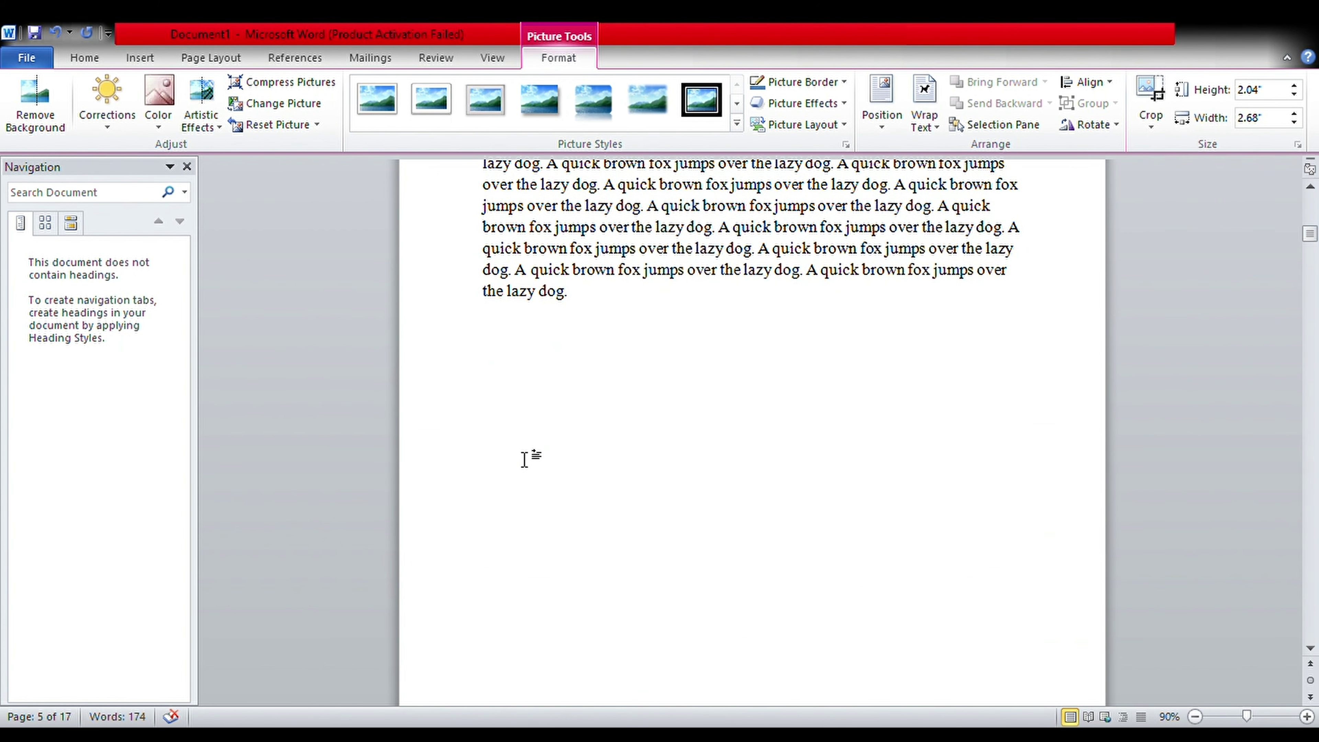
Step: Insert the 2.04" × 2.68" headphones picture right after "the lazy dog."
left_click(621, 305)
left_click(147, 59)
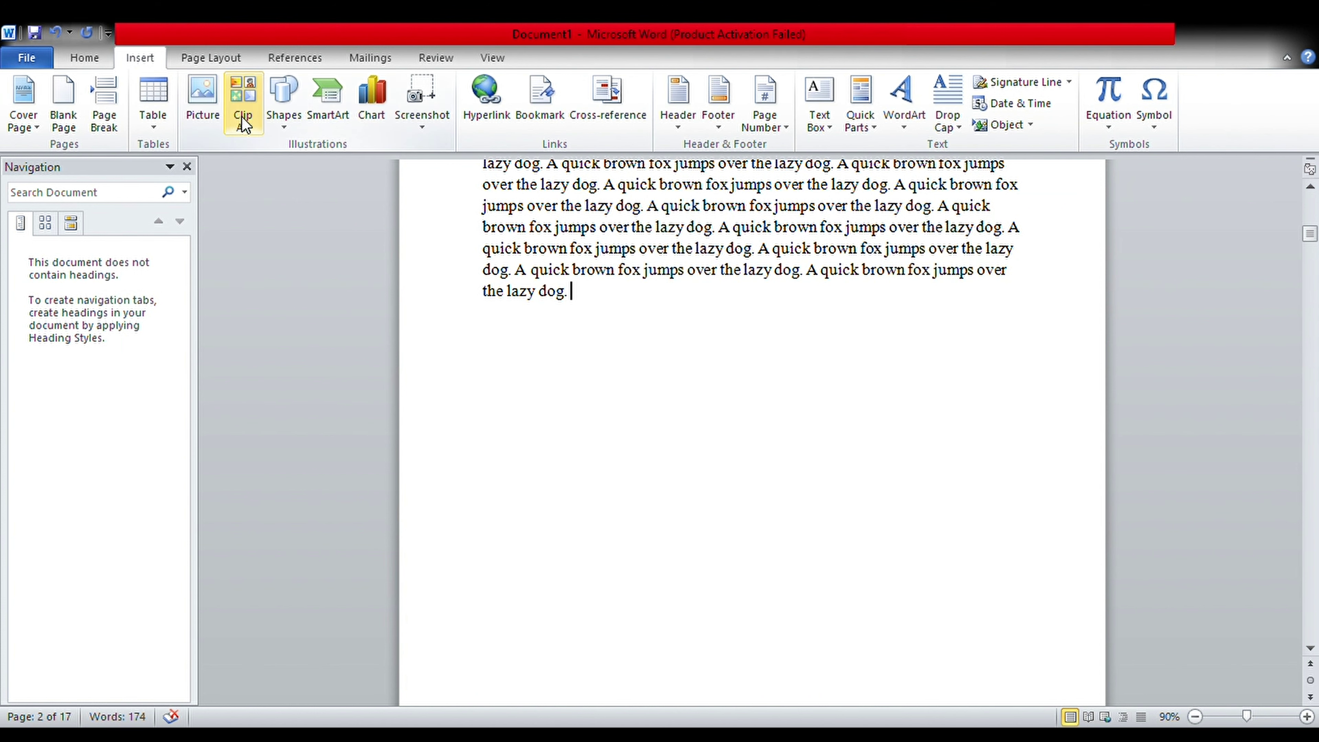
left_click(208, 119)
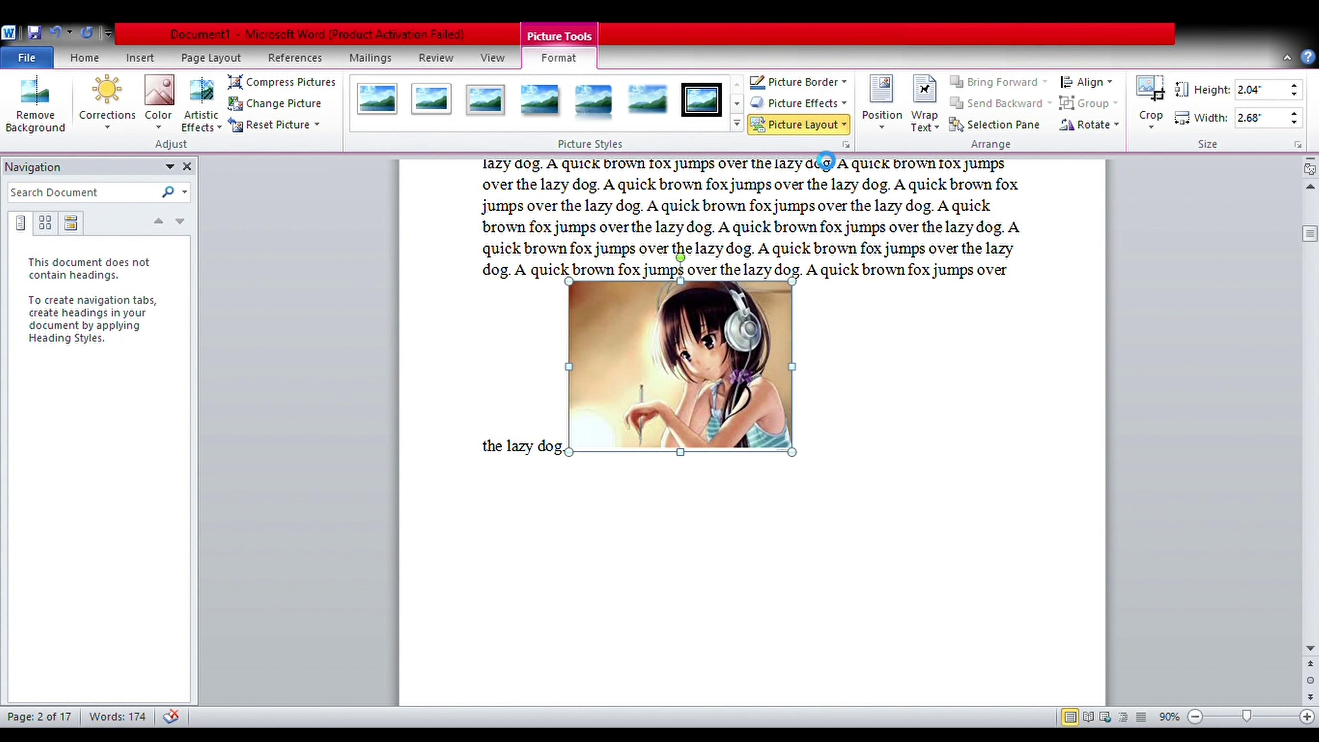
left_click(880, 106)
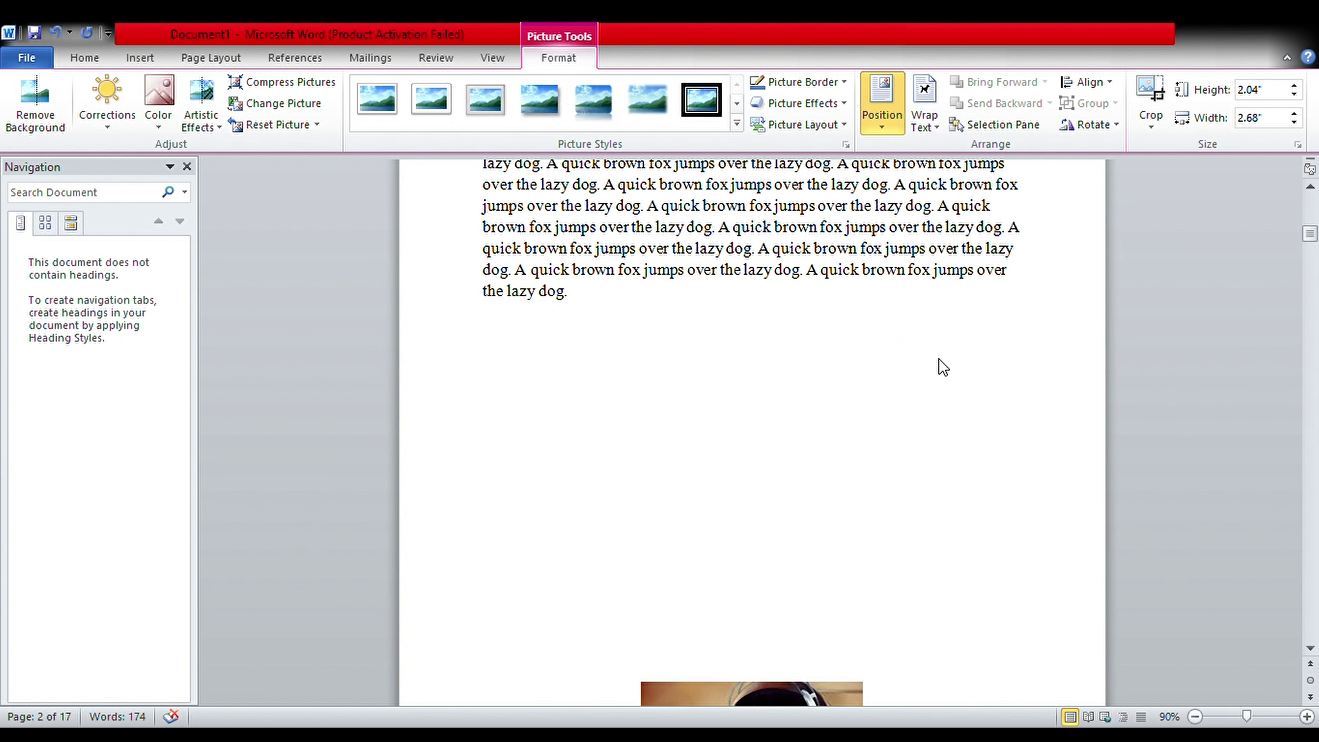
Step: Position the headphones picture Top Left with Square text wrapping, then check Wrap Text and layer order
key("ctrl+z")
key("ctrl+z")
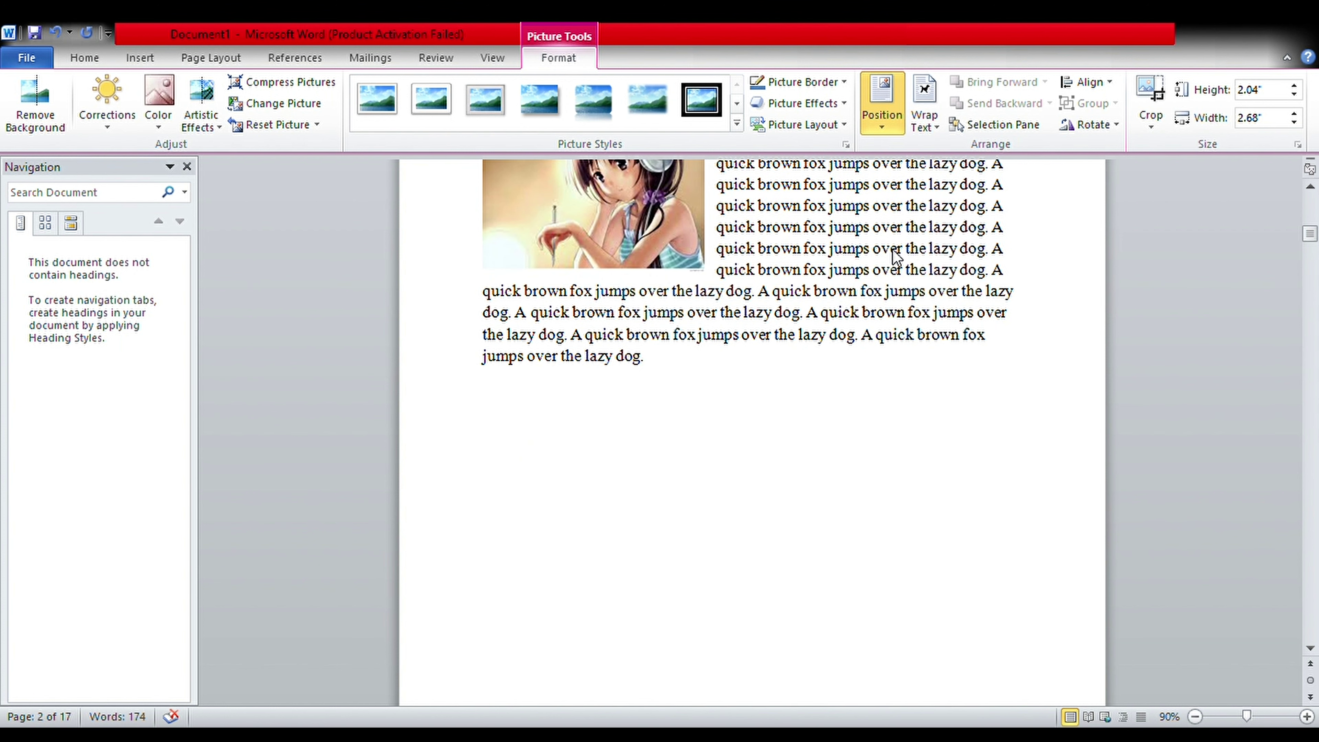
left_click(893, 249)
scroll(896, 342, "up", 2)
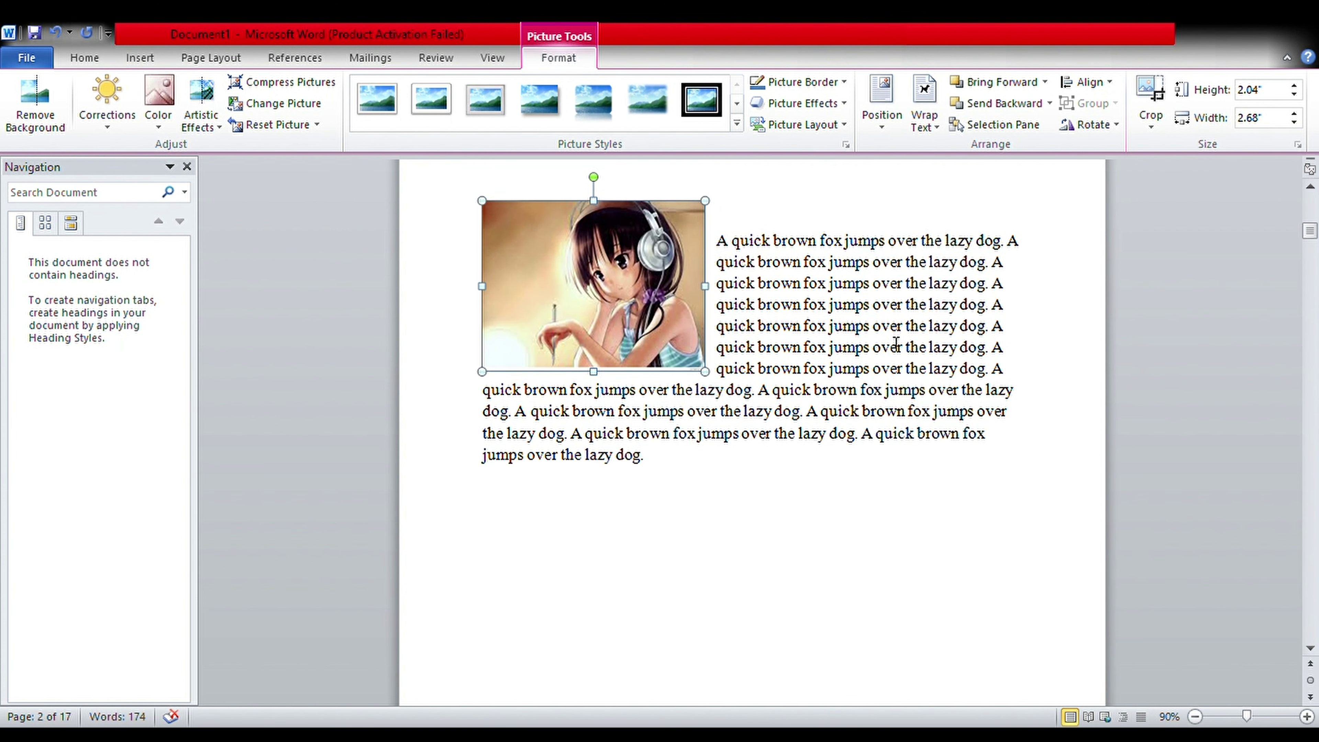
scroll(896, 343, "up", 1)
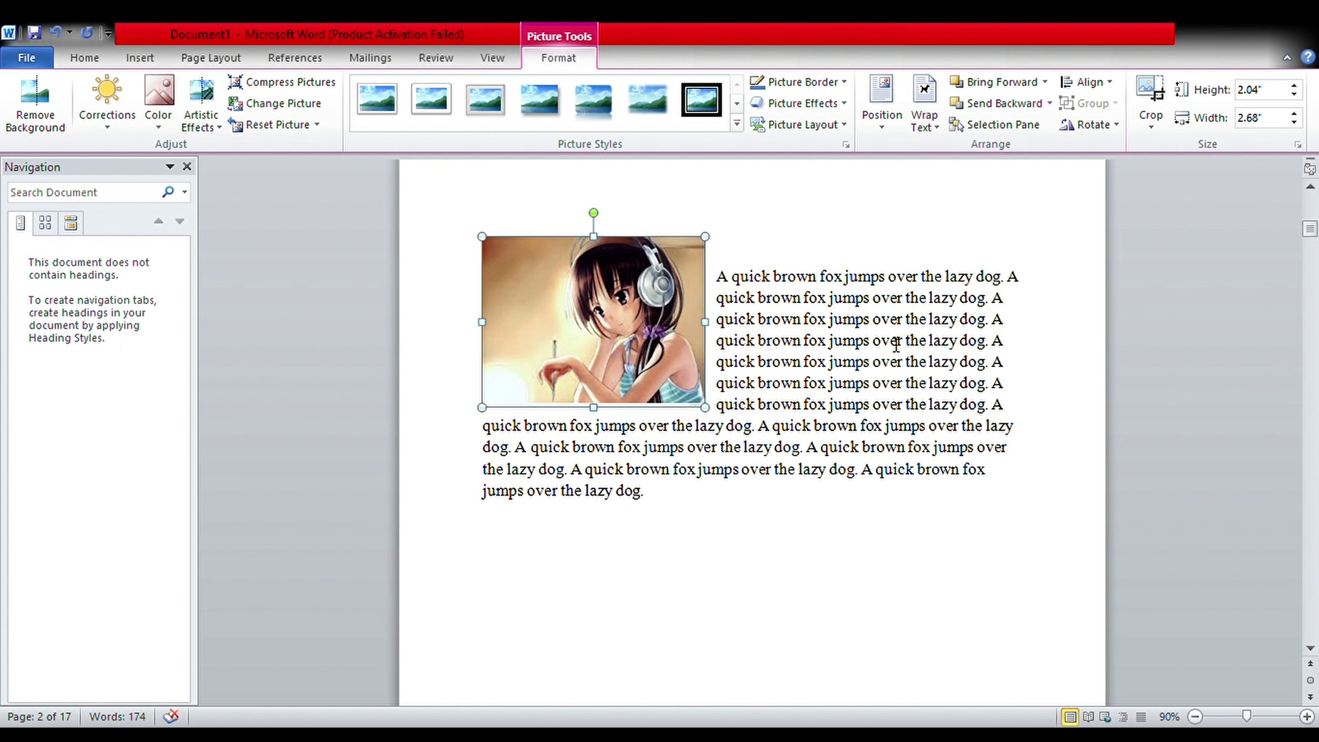
left_click(937, 131)
left_click(998, 84)
left_click(1003, 105)
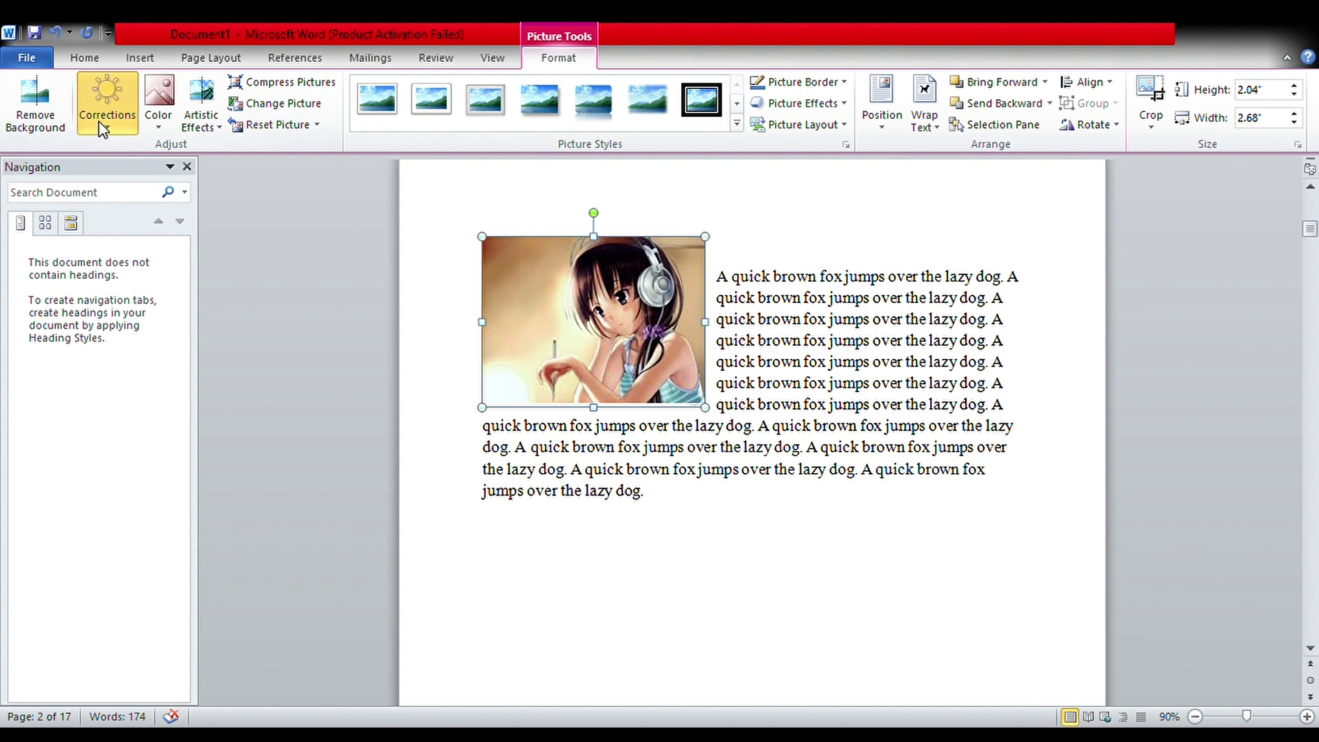
Step: Preview brightness Corrections without applying, then begin Remove Background on the headphones picture
left_click(340, 186)
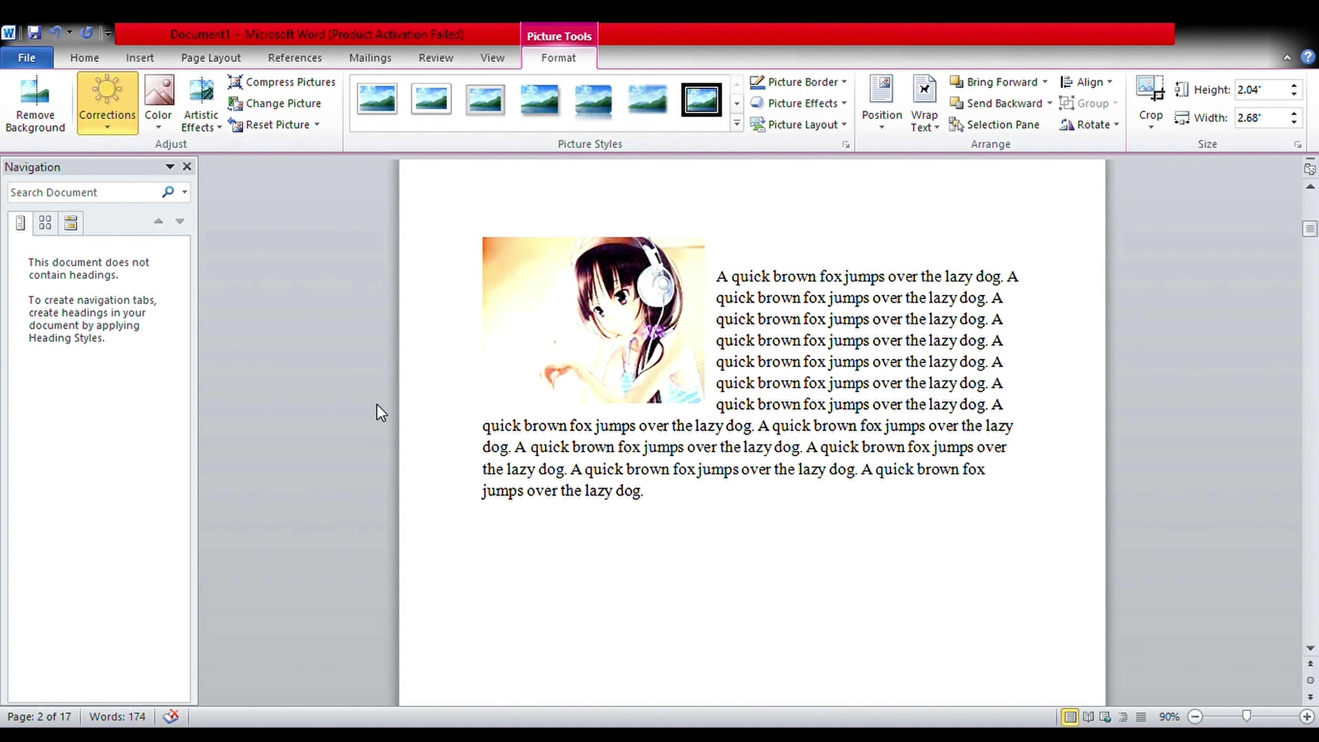
left_click(130, 183)
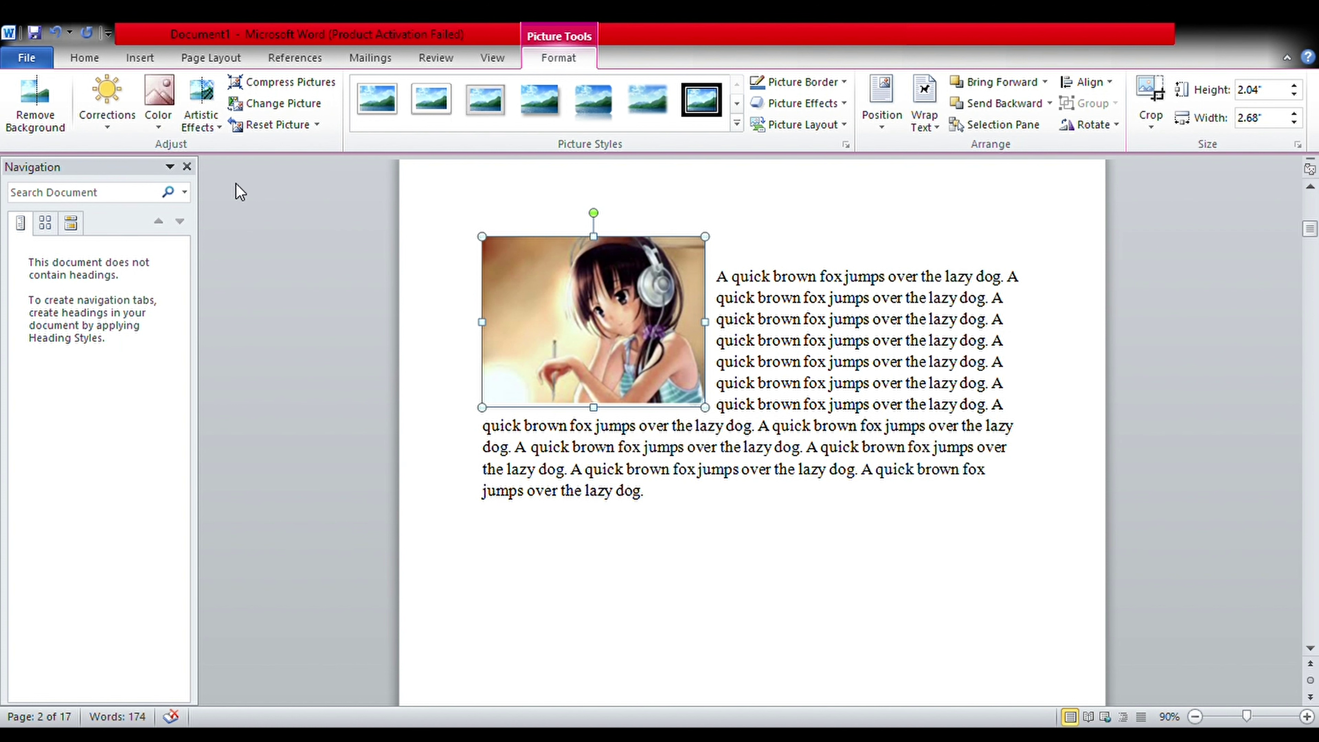
left_click(55, 116)
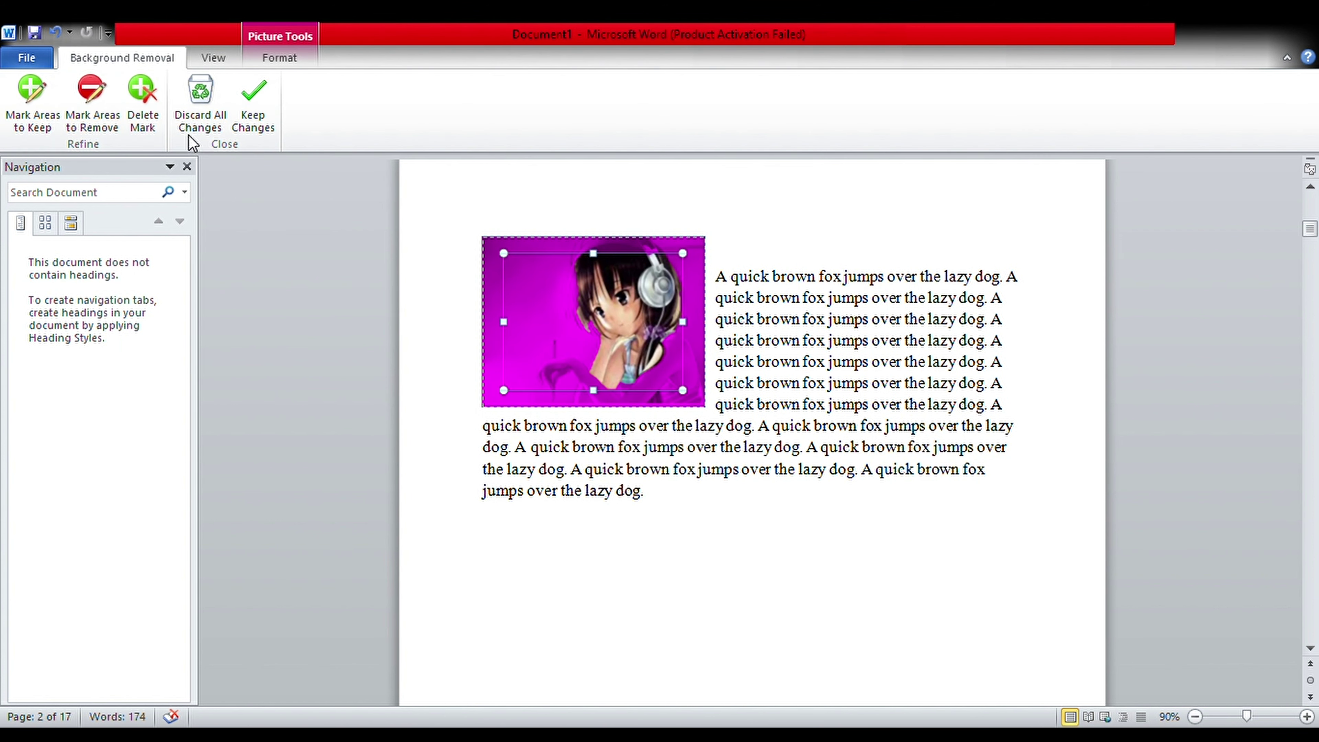
Step: Discard all background removal changes and put the cursor in the text beside the picture
left_click(206, 109)
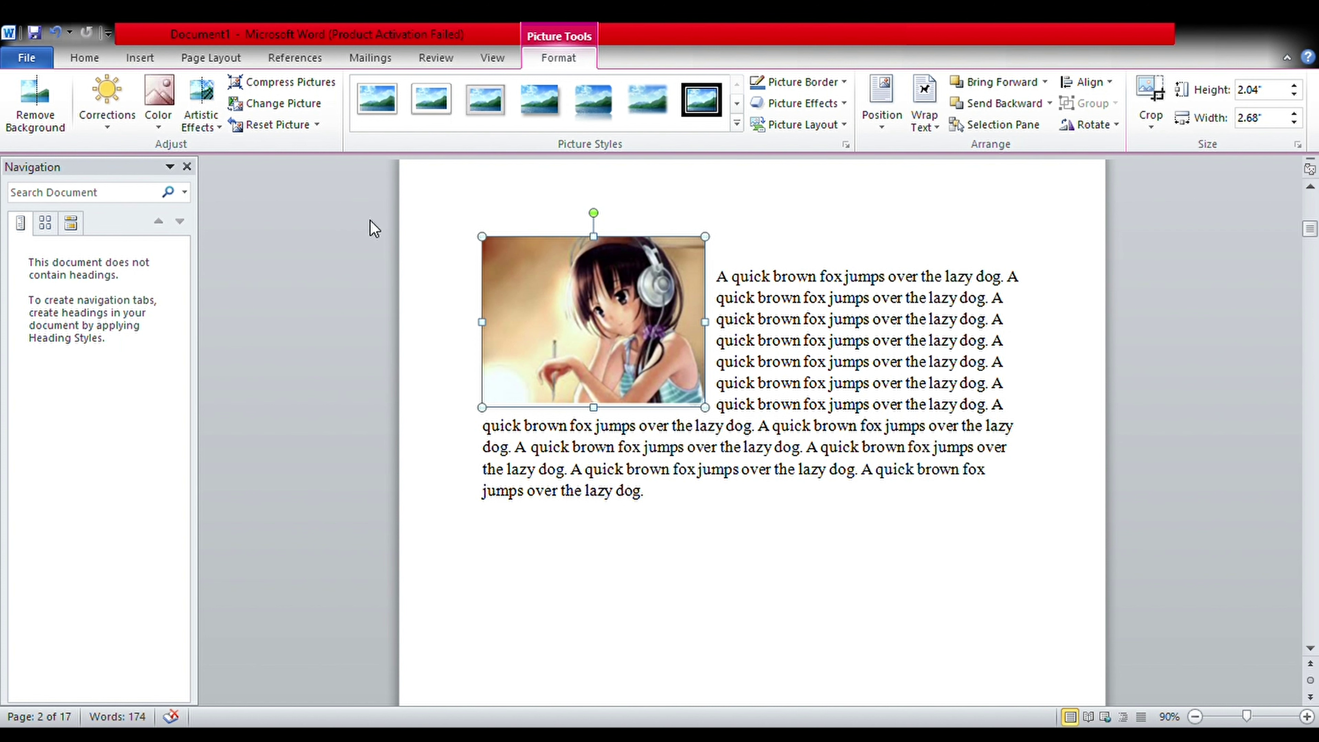
left_click(433, 254)
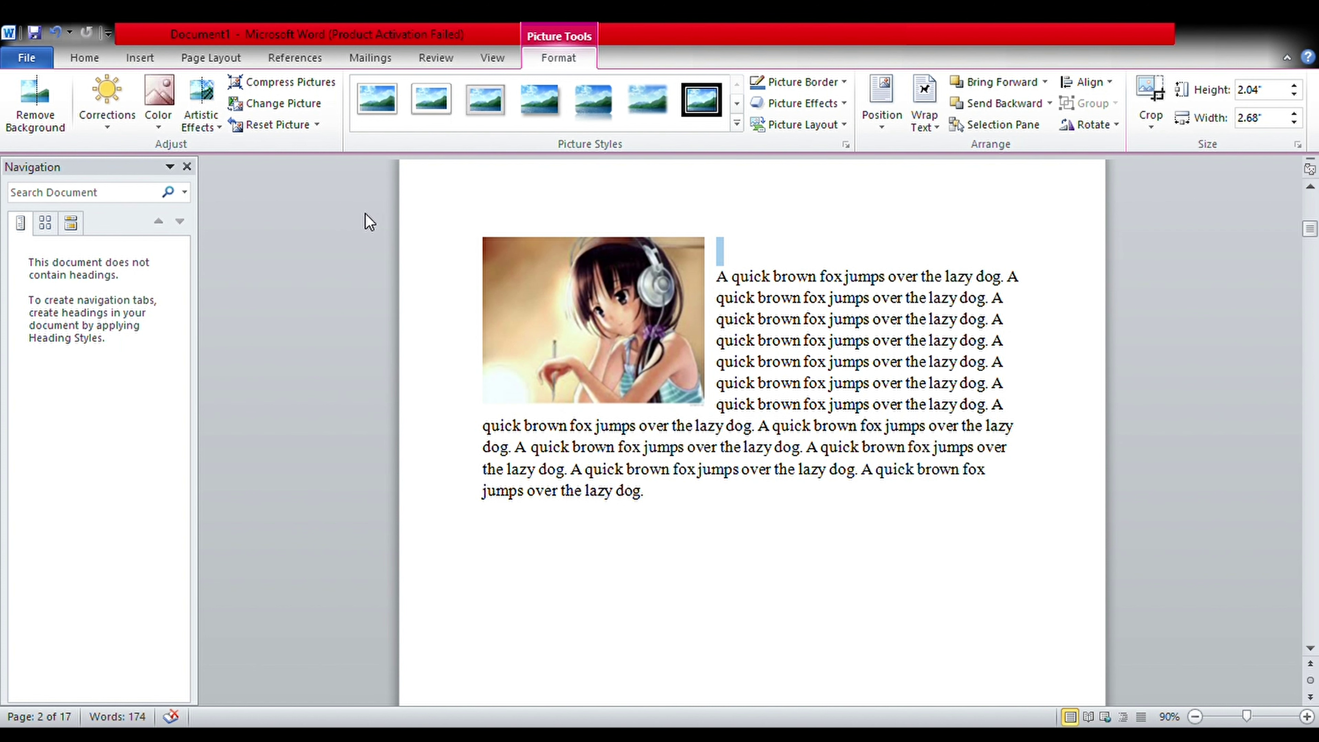
Step: Try a Page Layout theme and undo it, then bring up the Clip Art pane
left_click(150, 58)
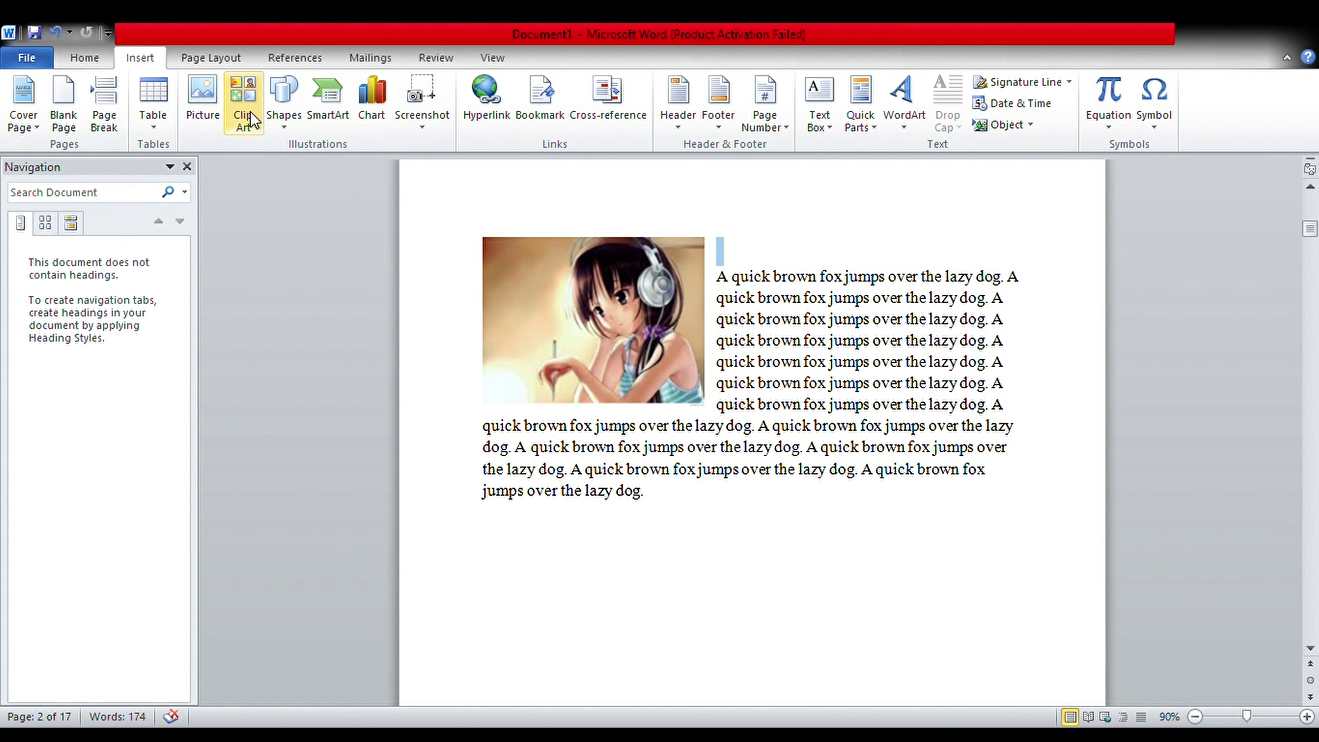
left_click(230, 65)
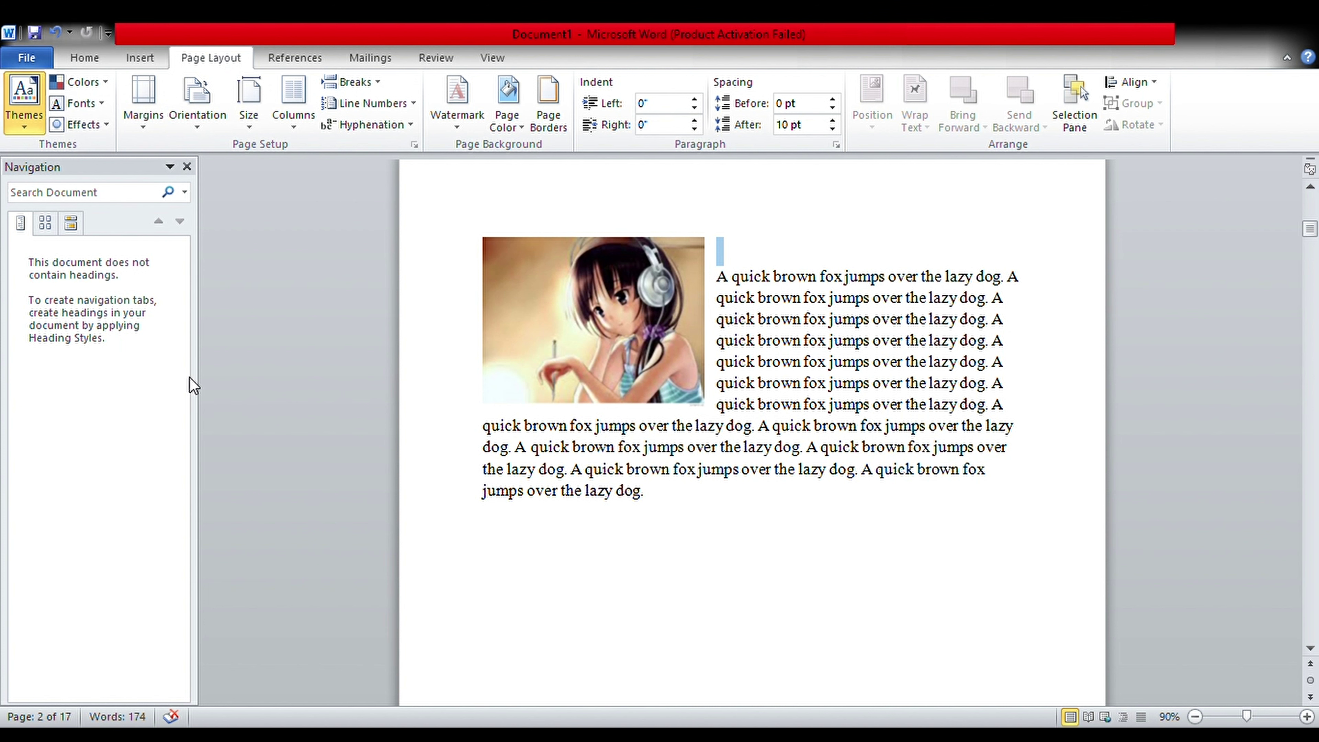
key("ctrl+z")
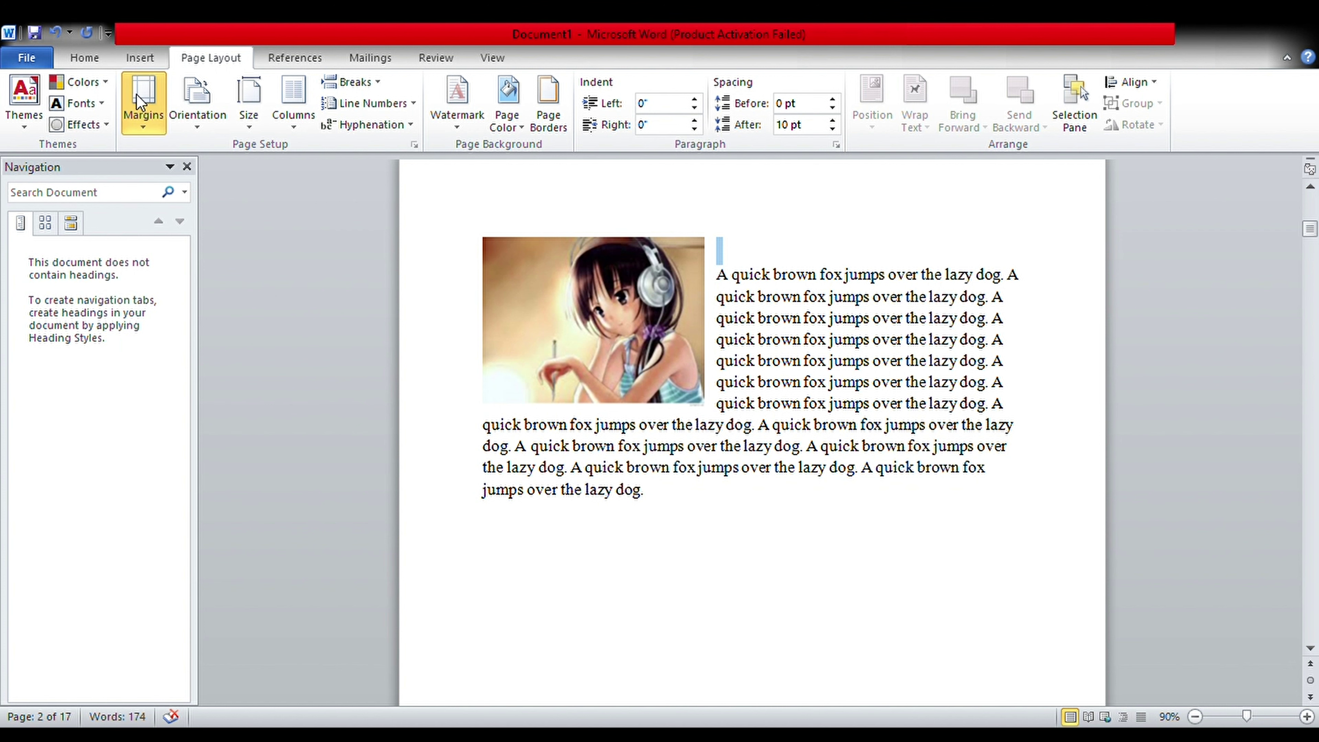
left_click(138, 57)
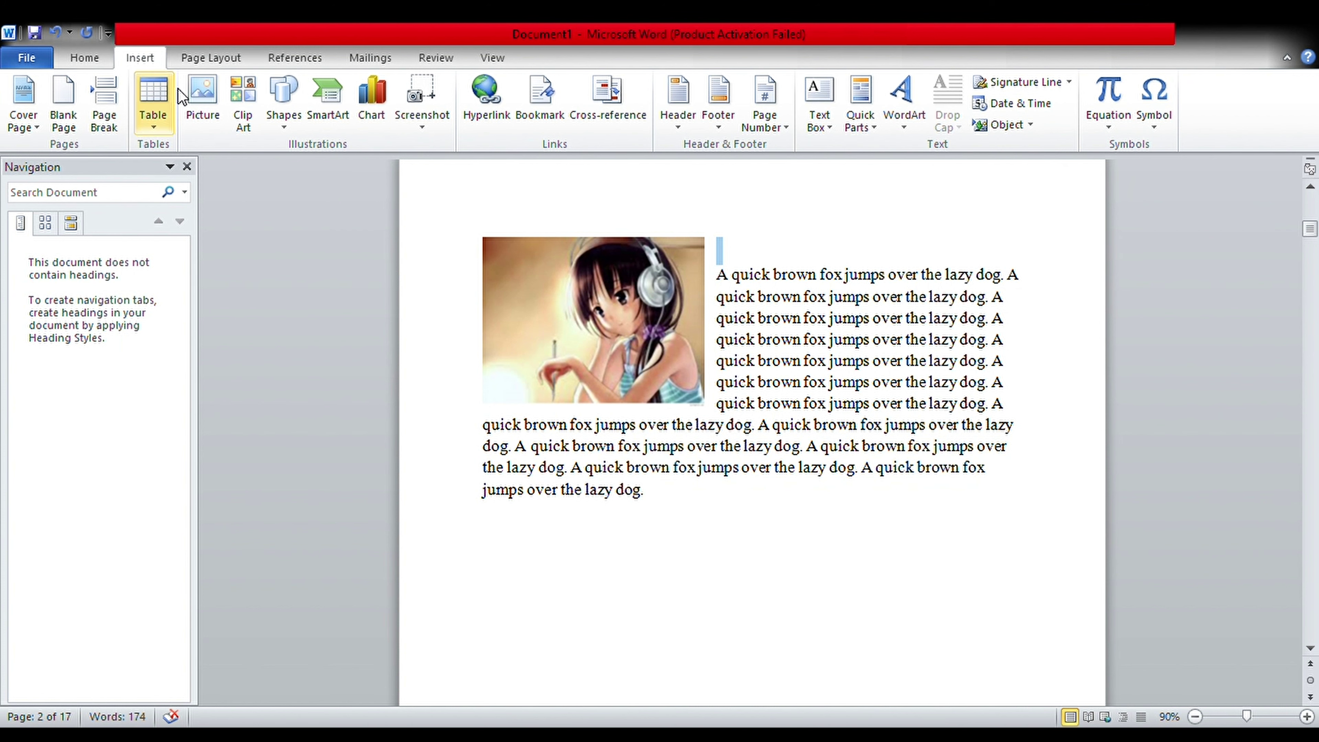
left_click(243, 120)
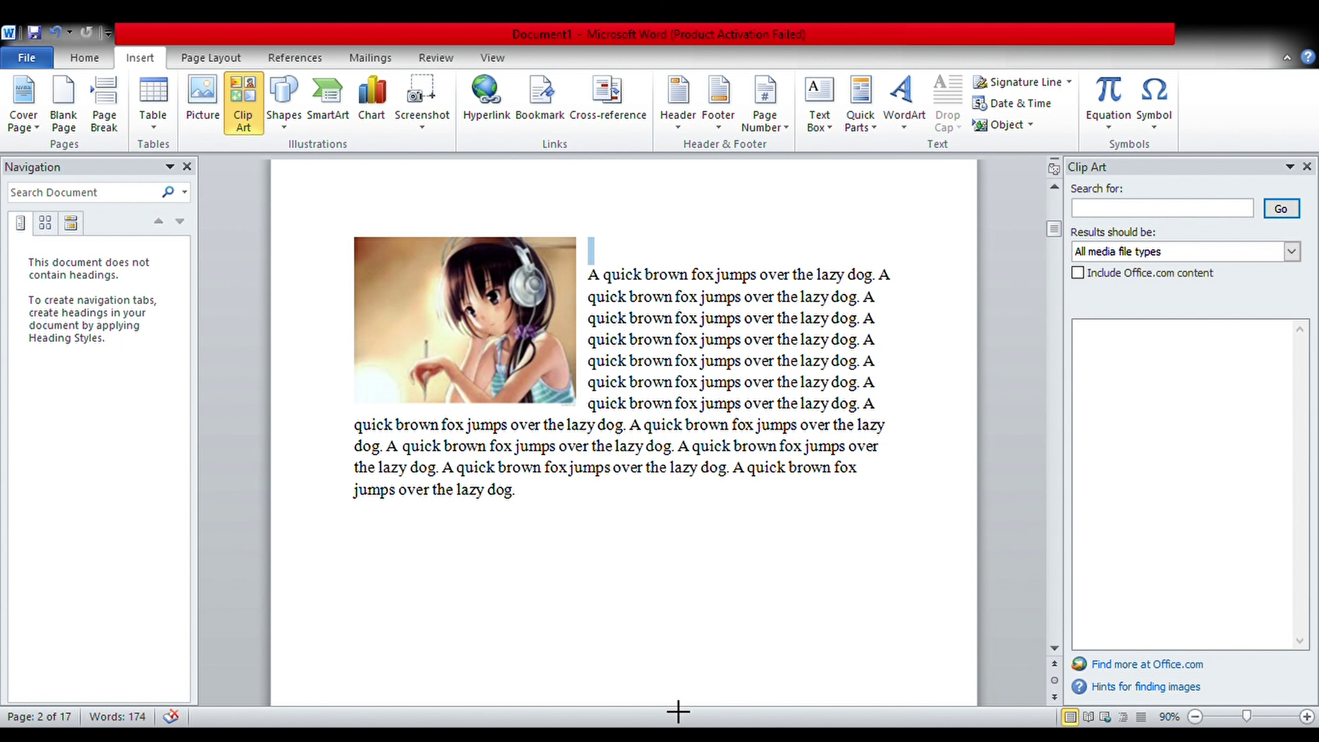
Step: Draw a 3.73" × 2.7" cylinder below the fox text and apply a blue shape style
scroll(680, 696, "down", 5)
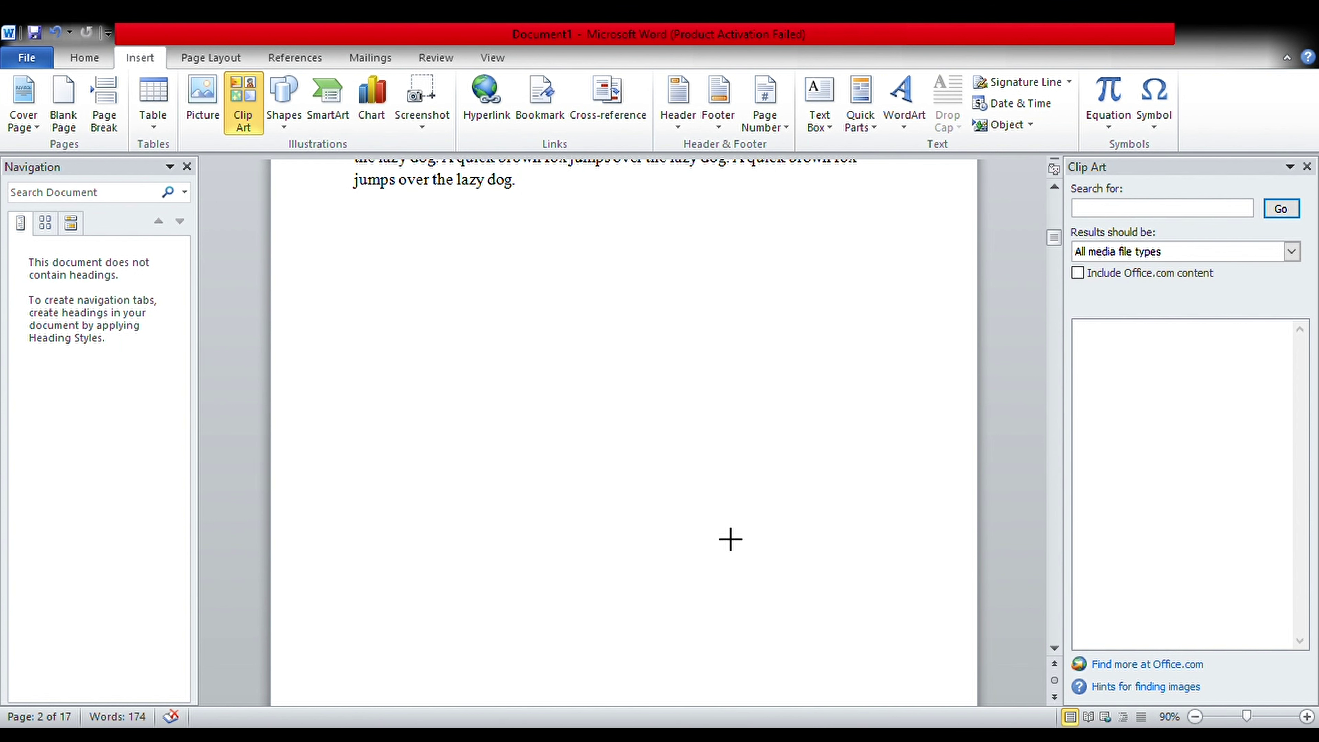
left_click_drag(493, 212, 719, 525)
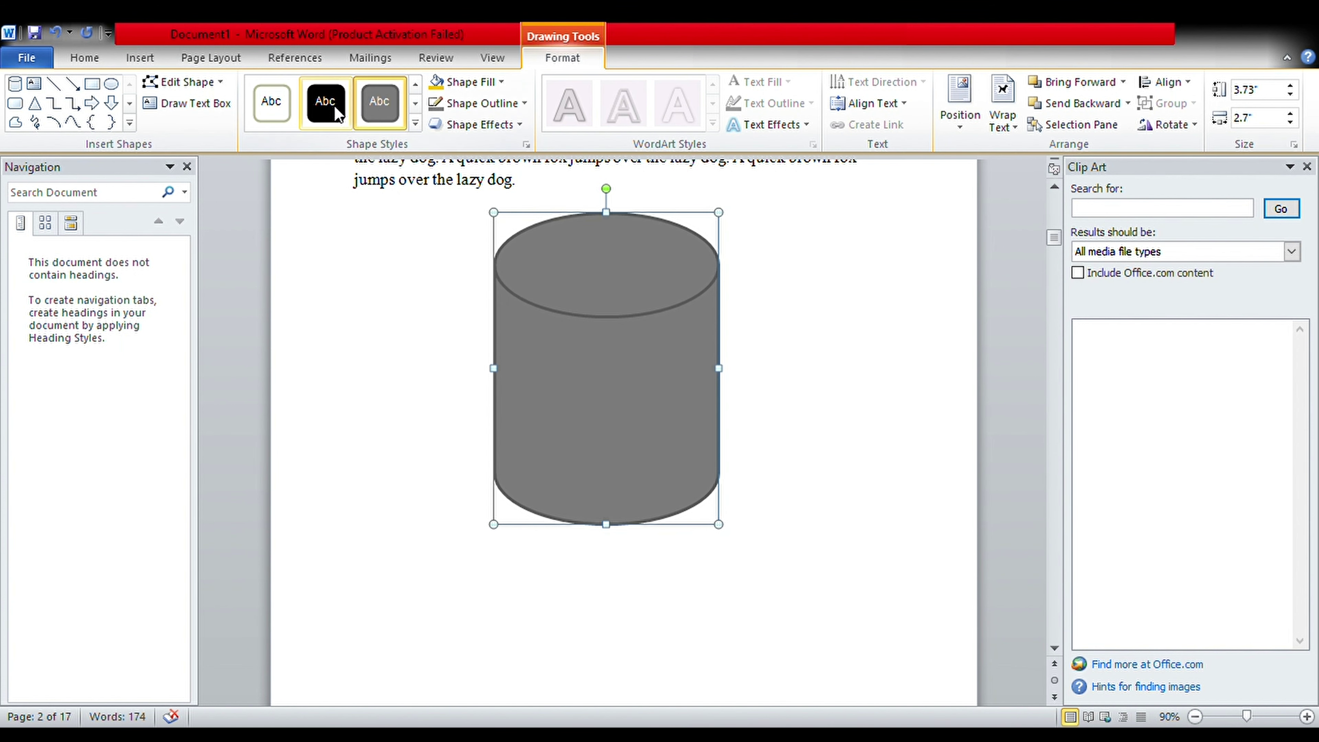
left_click(441, 318)
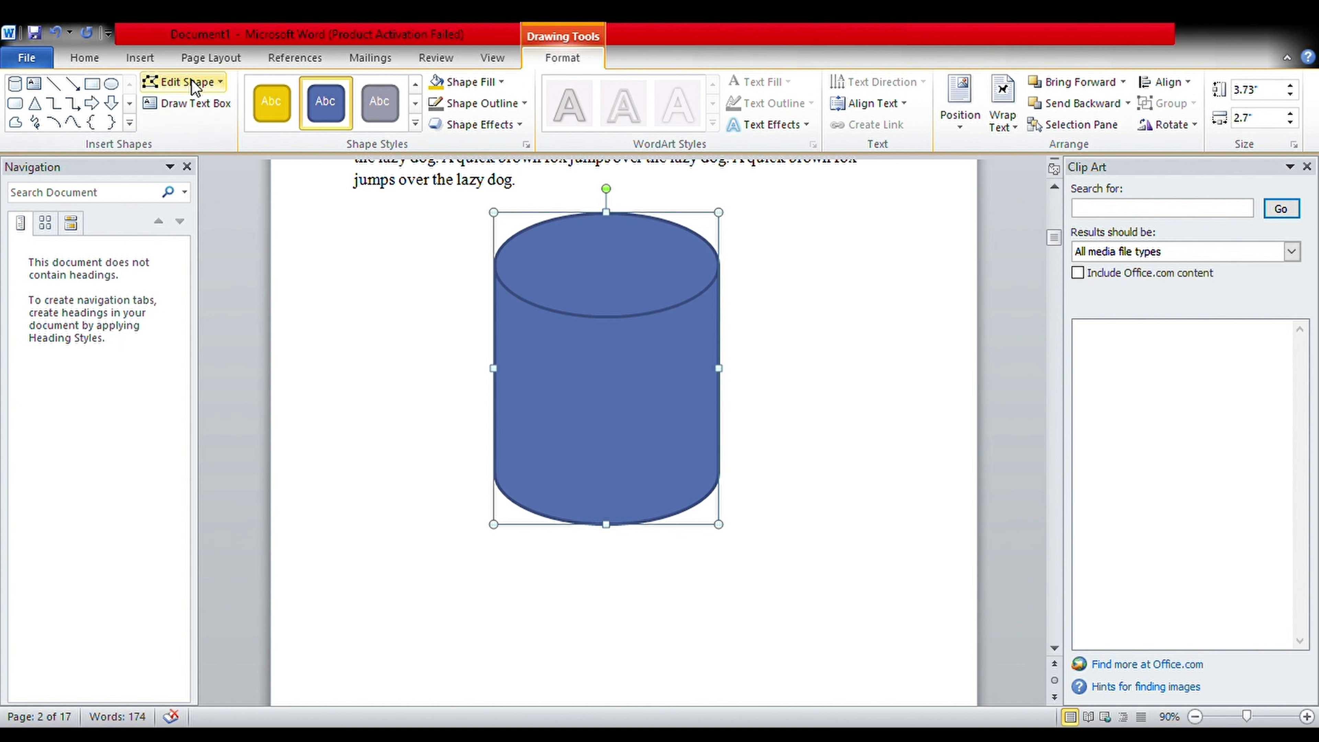
left_click(166, 60)
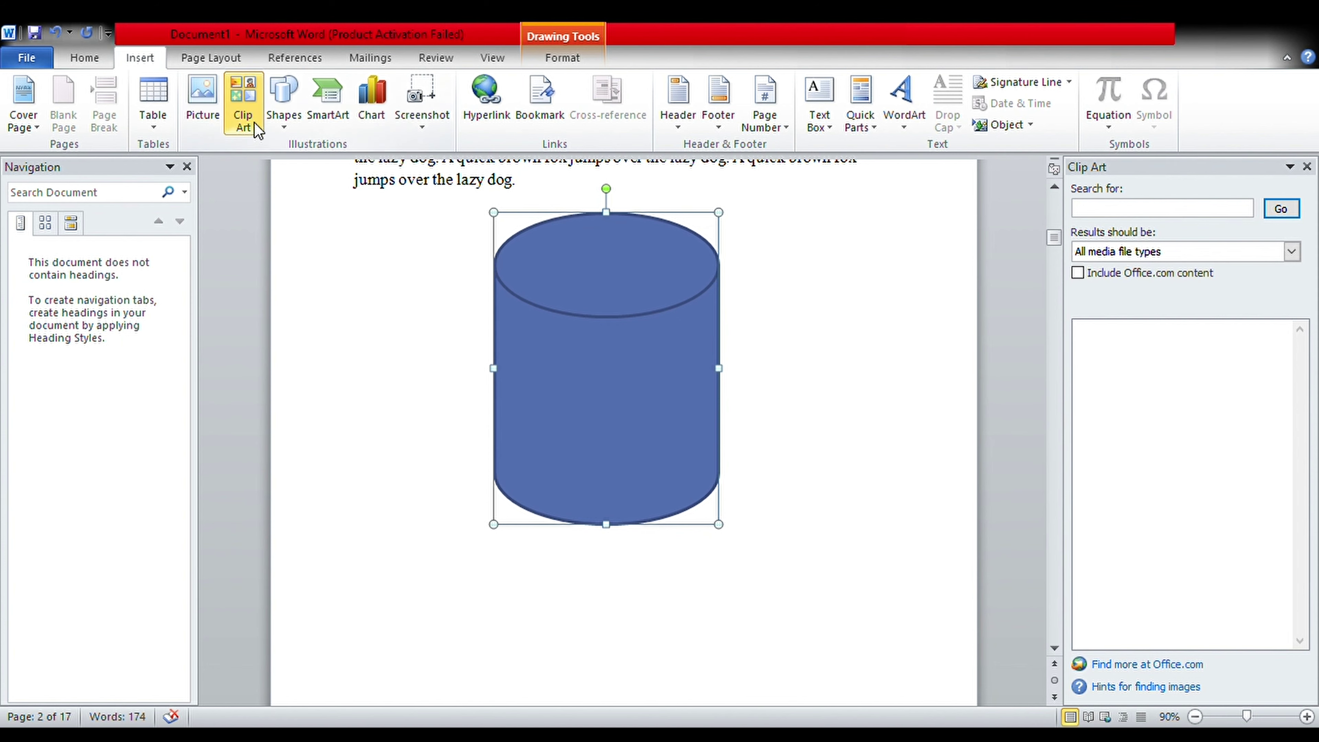
Step: Close the Clip Art pane and place the cursor on blank page 4
left_click(256, 129)
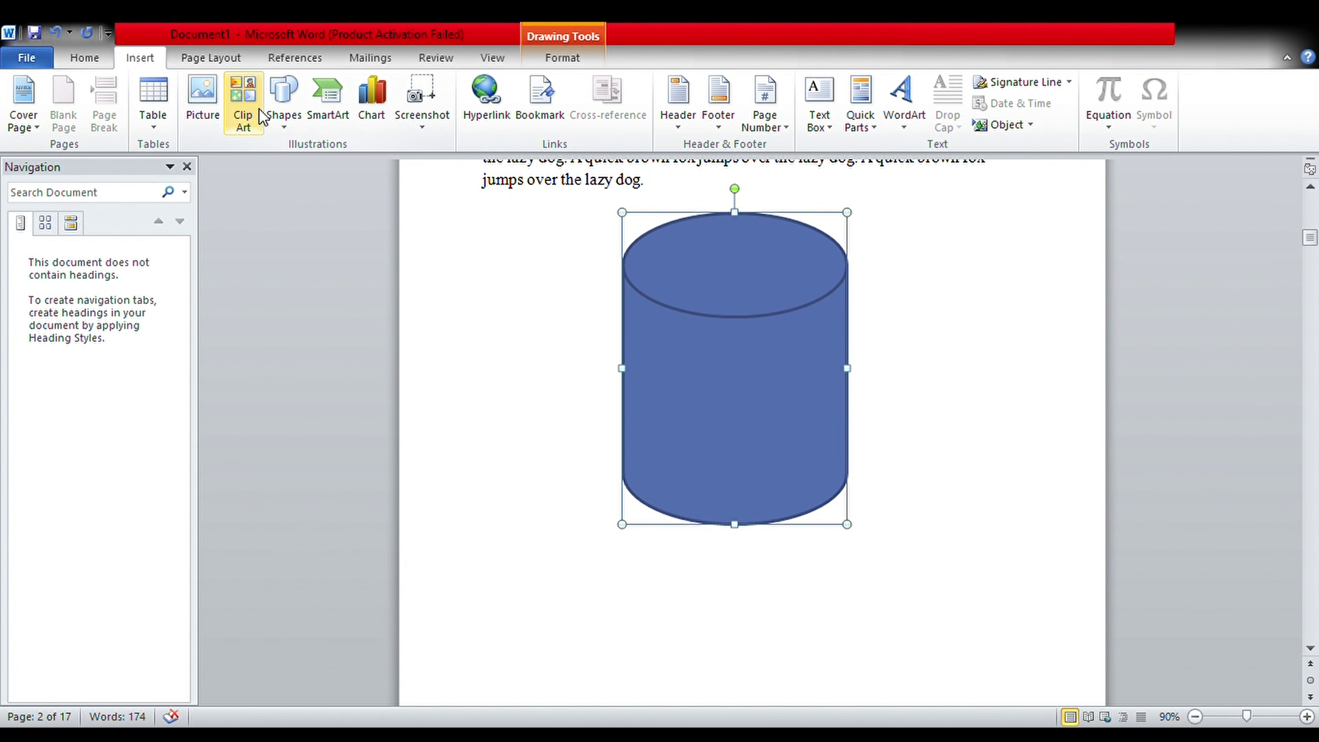
scroll(670, 389, "down", 3)
scroll(673, 393, "down", 7)
scroll(670, 393, "down", 5)
scroll(668, 393, "down", 4)
left_click(667, 393)
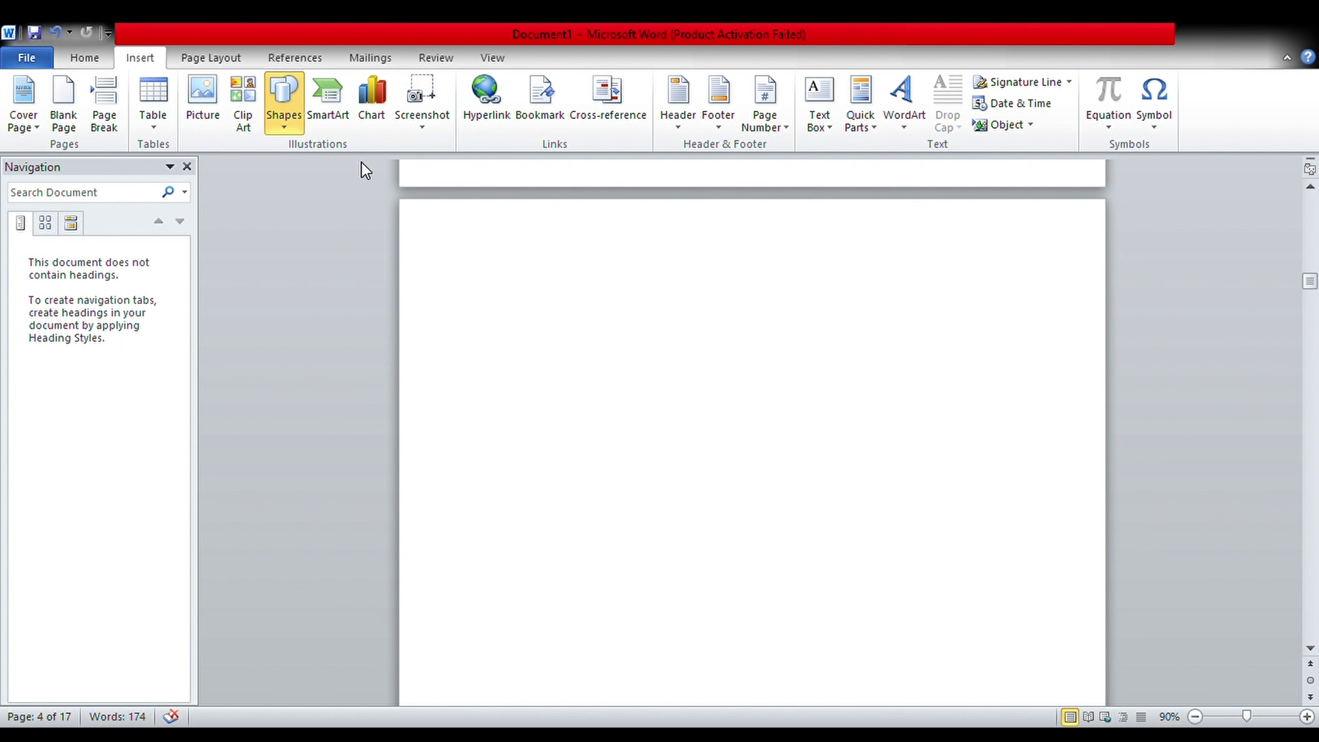
Step: Draw a grey oval on page 4 and add a picture hierarchy SmartArt diagram
left_click_drag(585, 302, 862, 479)
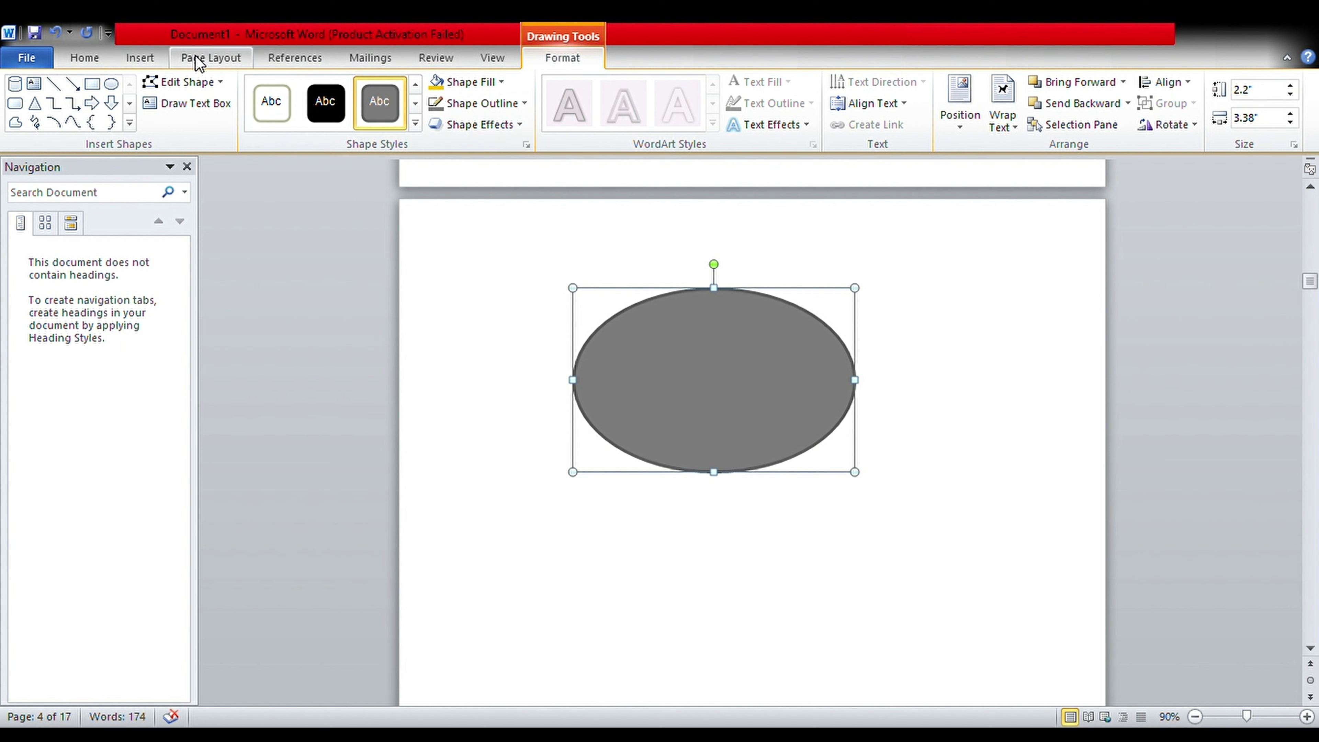
left_click(140, 57)
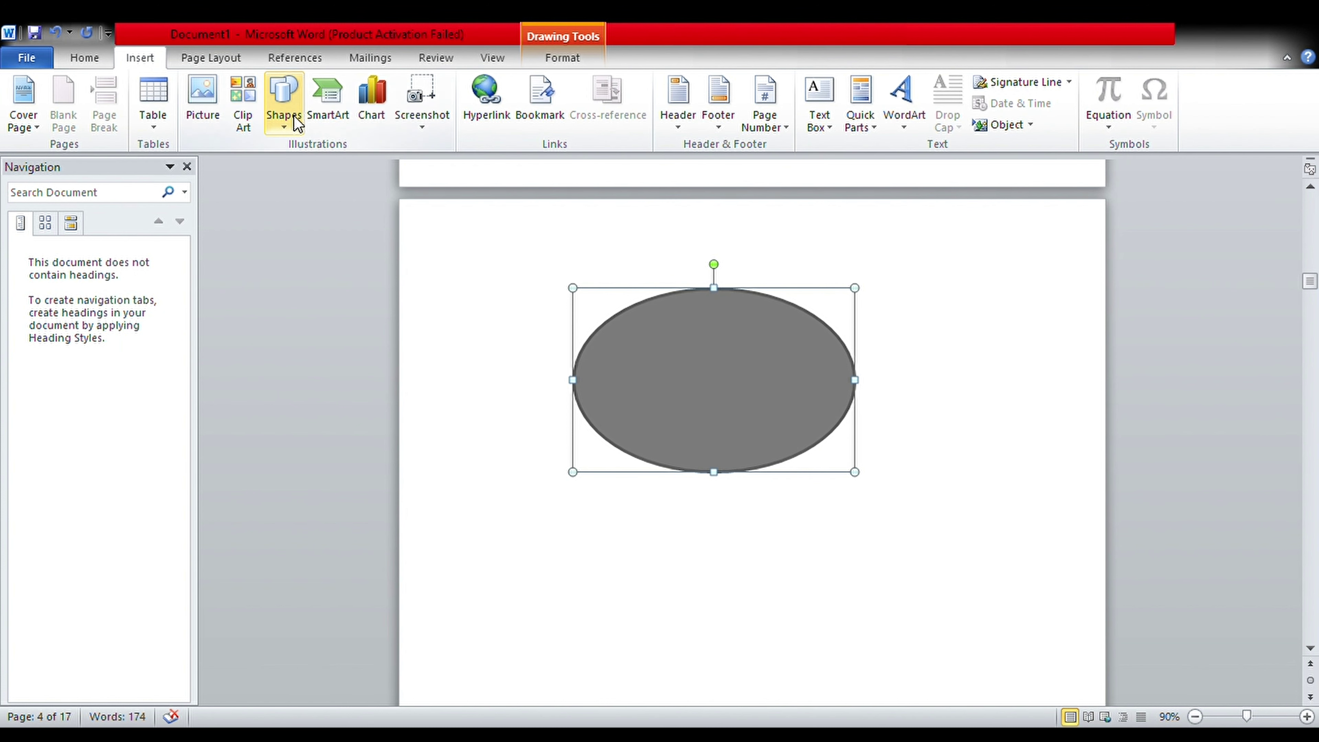
left_click(333, 118)
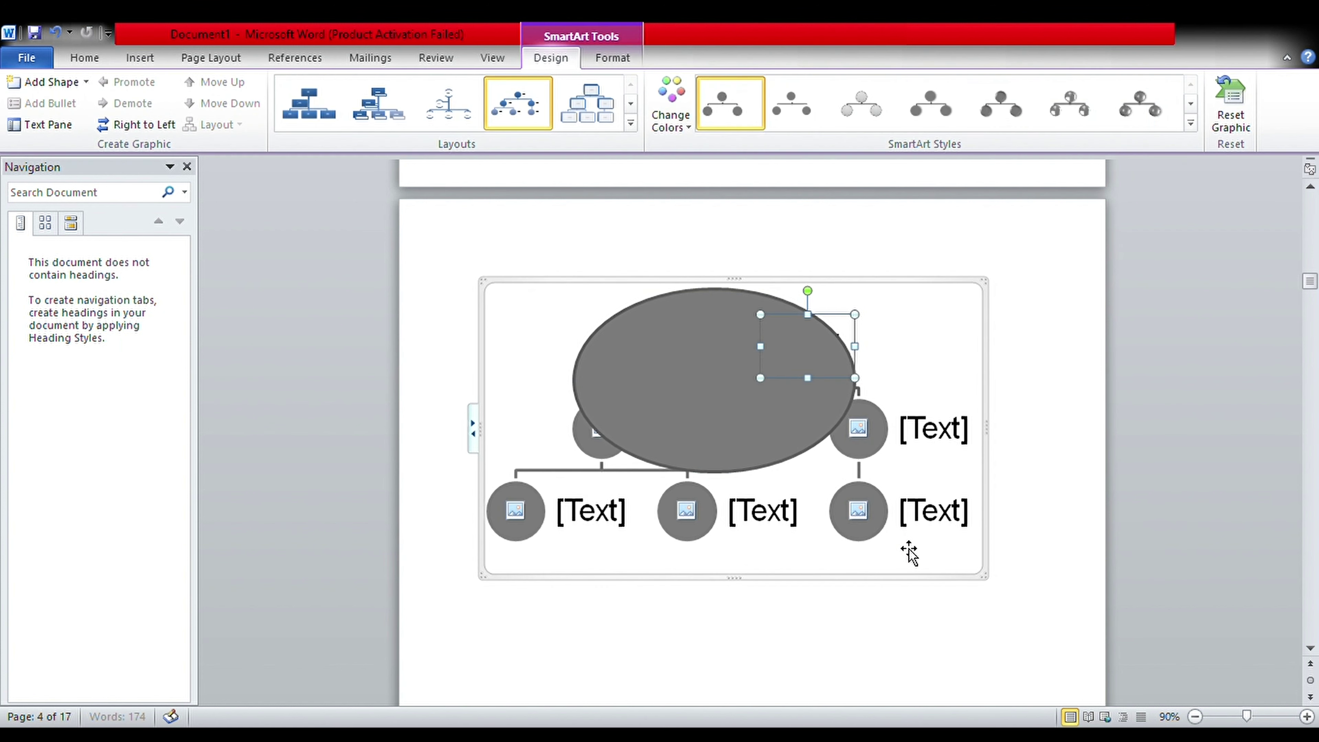
Step: Move the oval below the hierarchy diagram and try adding a picture to its top circle
left_click(780, 422)
scroll(925, 712, "down", 1)
left_click_drag(925, 712, 922, 713)
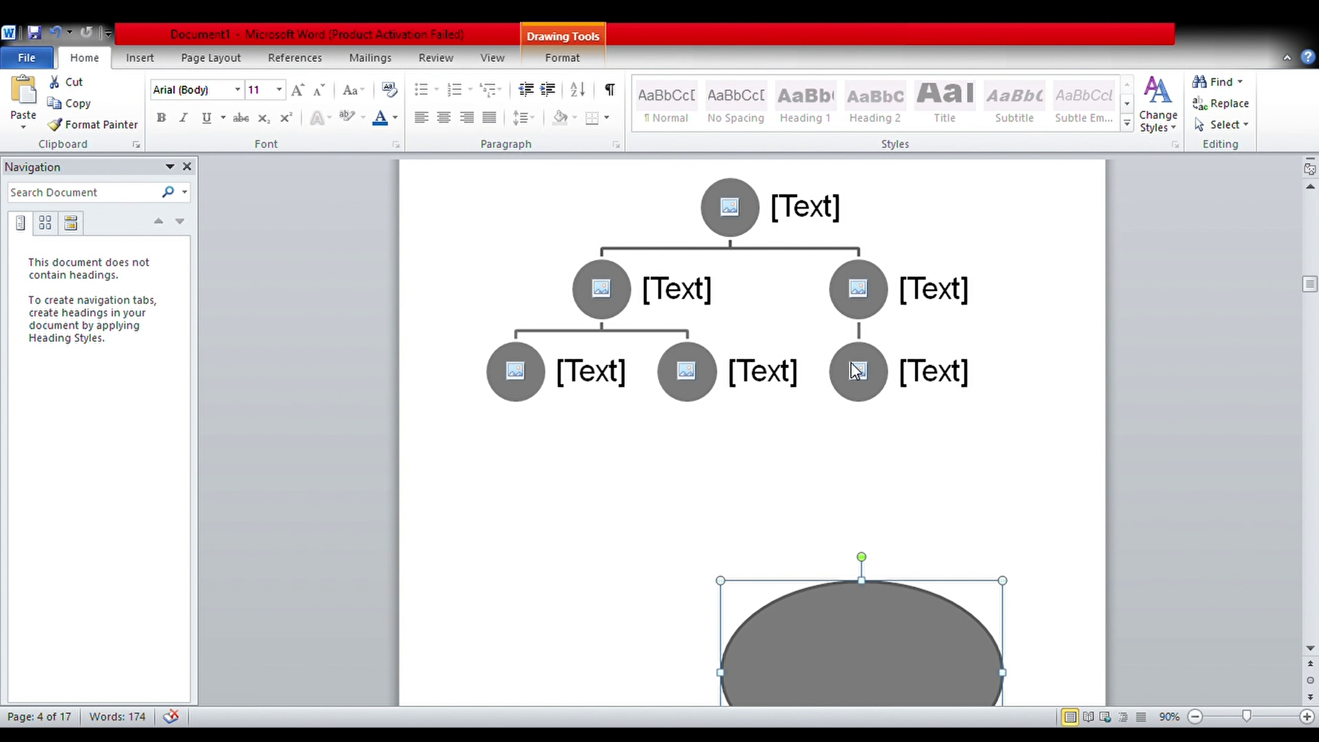
left_click(731, 208)
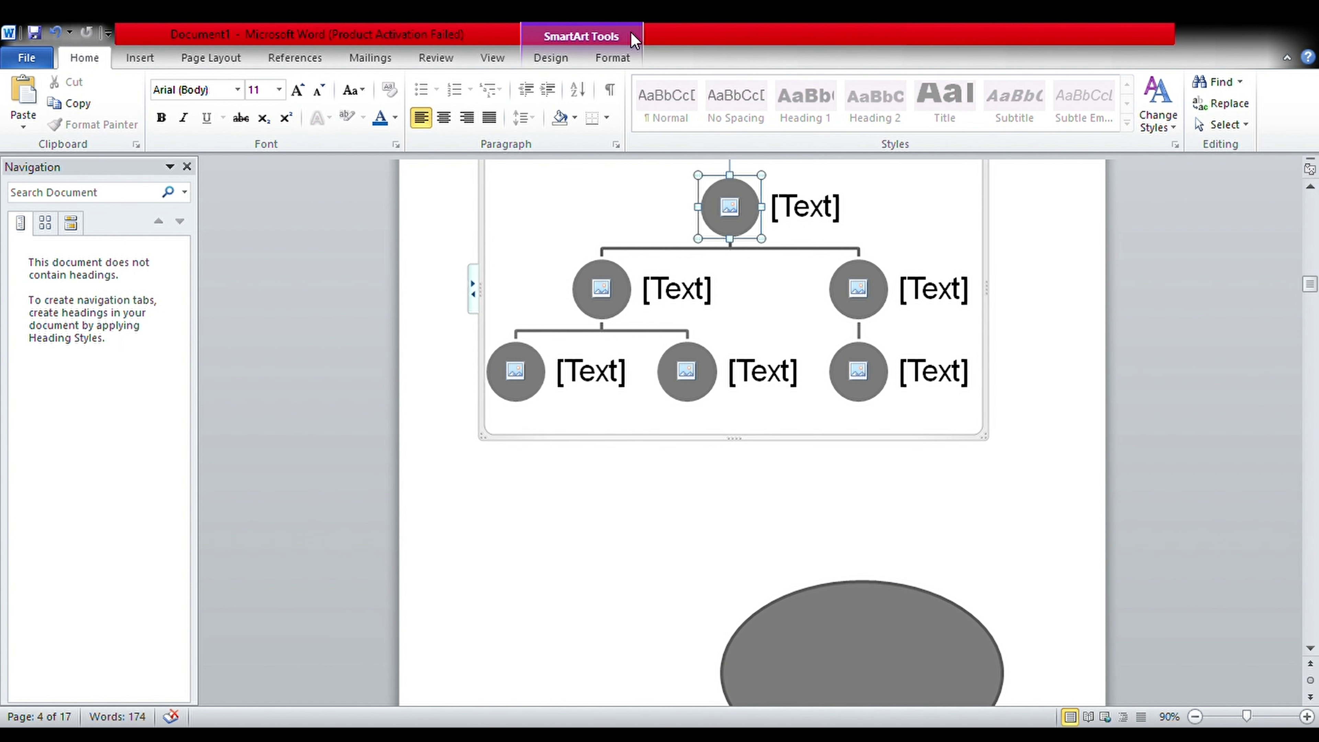
left_click(729, 208)
Step: Insert a radial SmartArt with a central box and three surrounding boxes, then click its top box
left_click(147, 67)
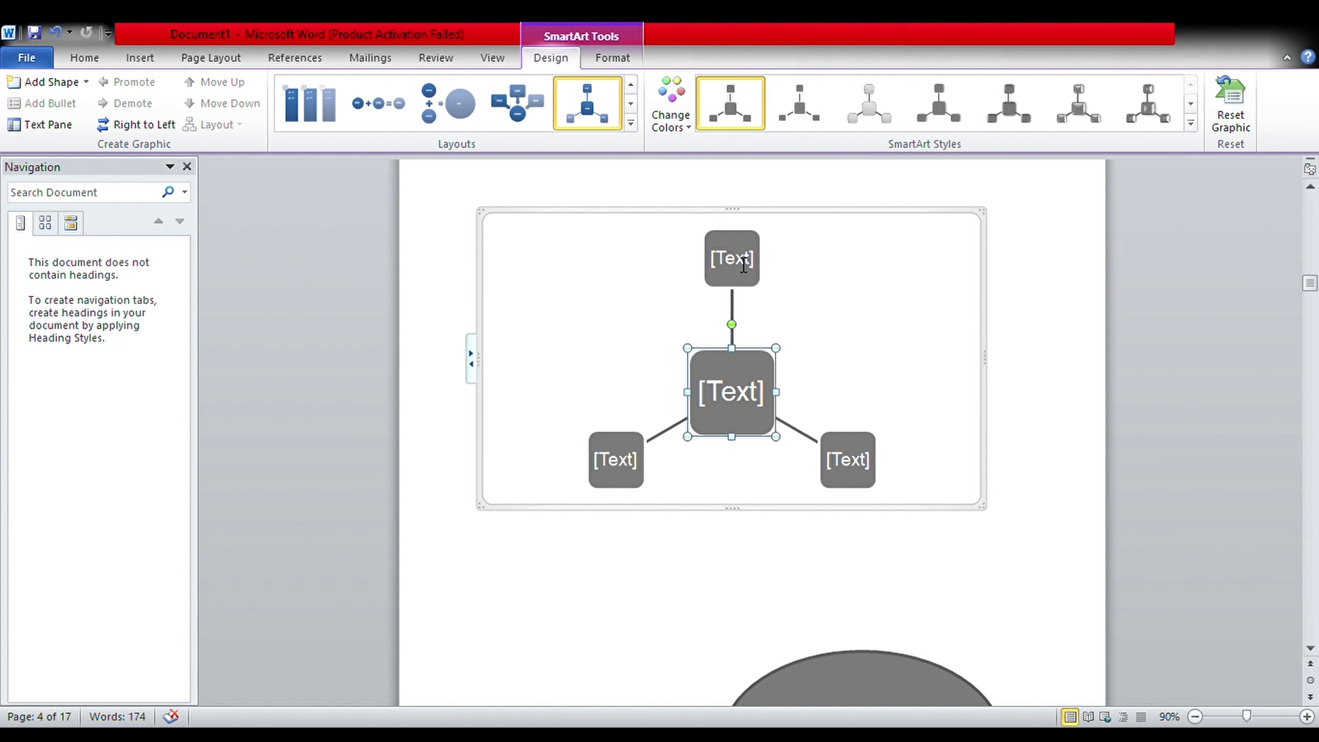
left_click(741, 263)
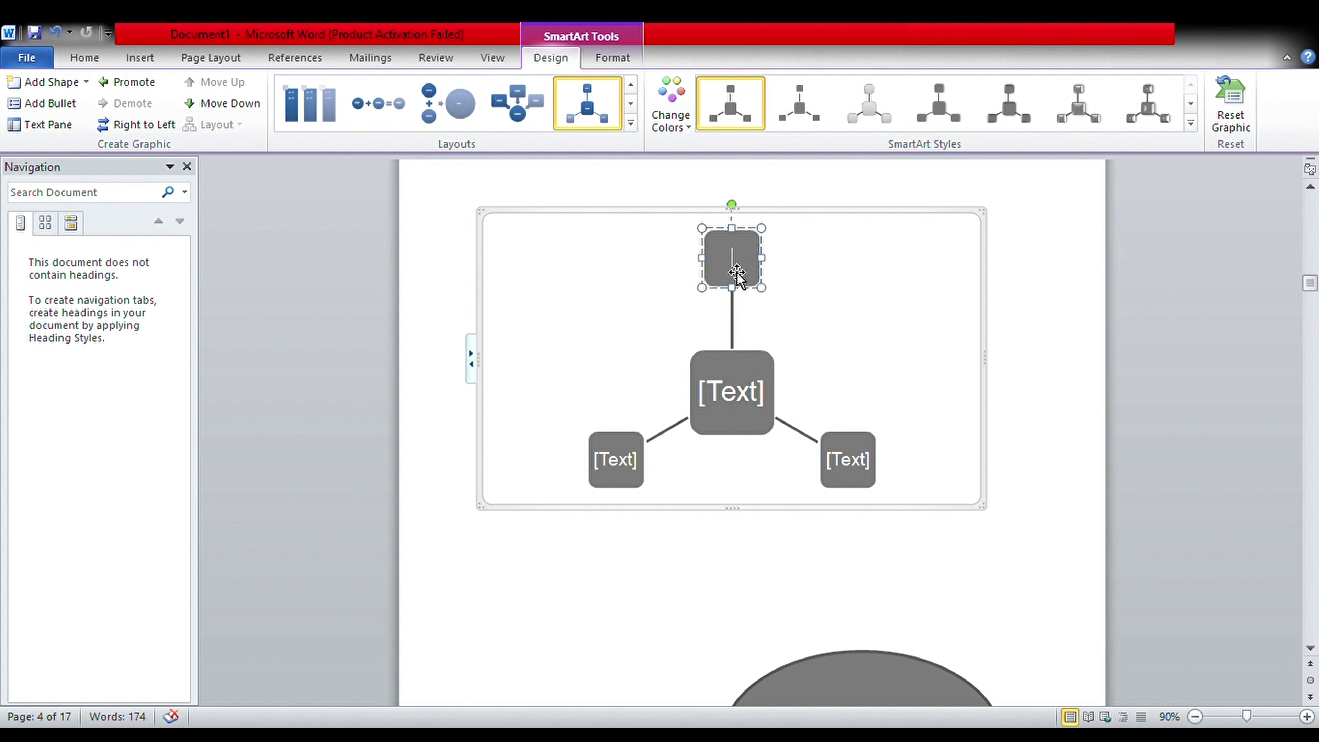
scroll(686, 360, "down", 5)
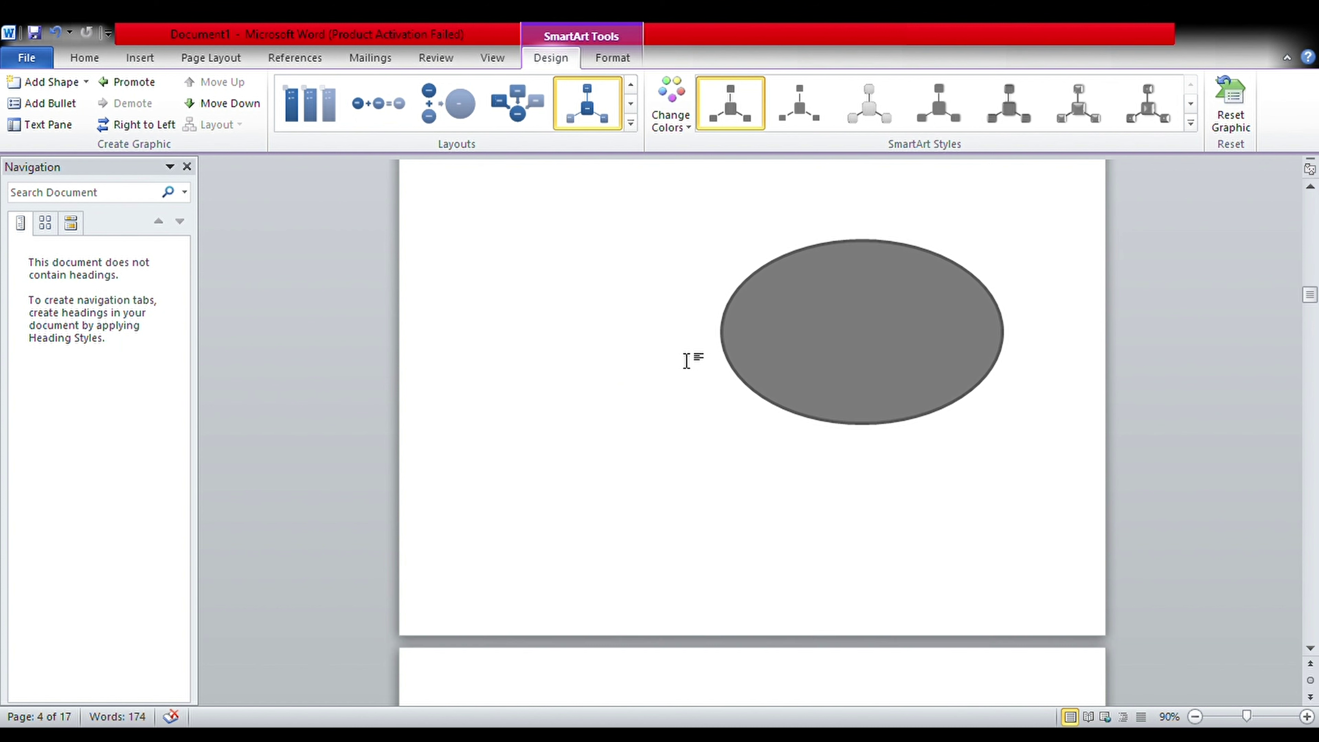
Step: Place the cursor on blank page 6 and start inserting a SmartArt cycle diagram
scroll(686, 360, "down", 5)
scroll(694, 360, "down", 5)
left_click(694, 360)
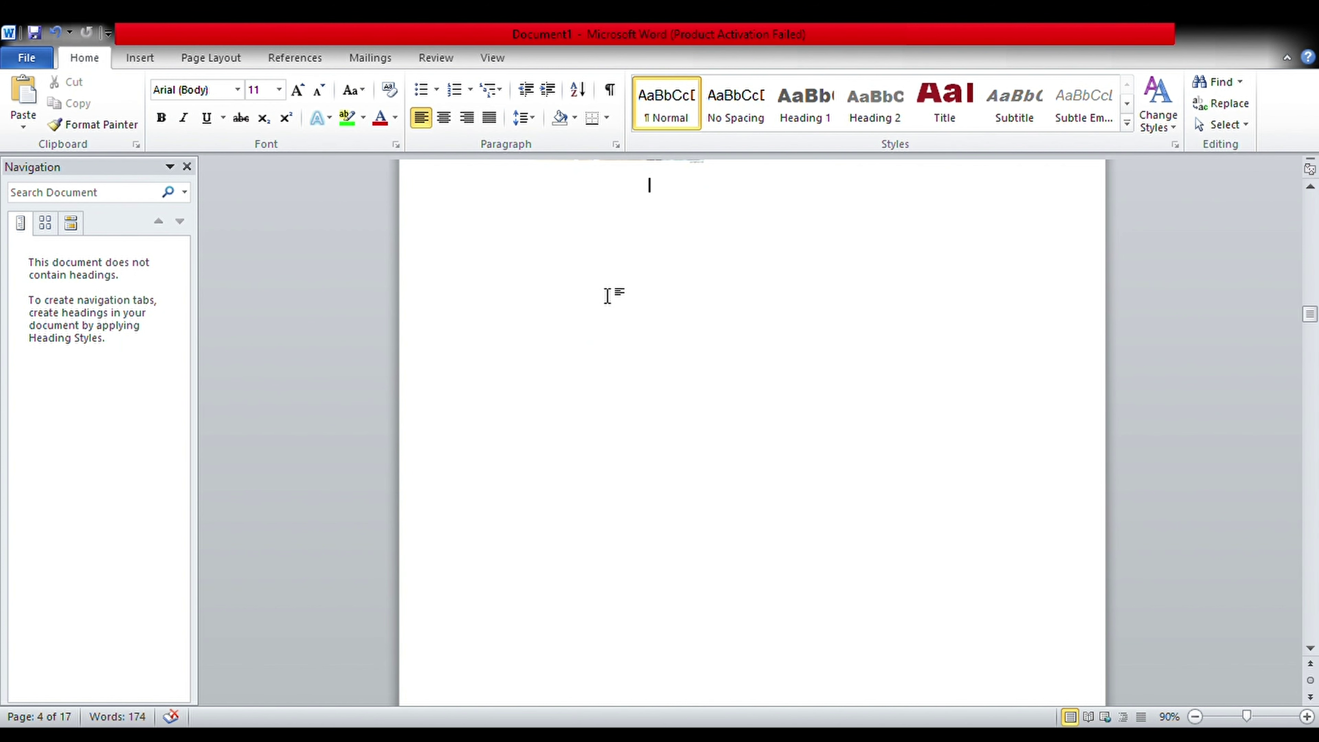
left_click(238, 59)
left_click(156, 58)
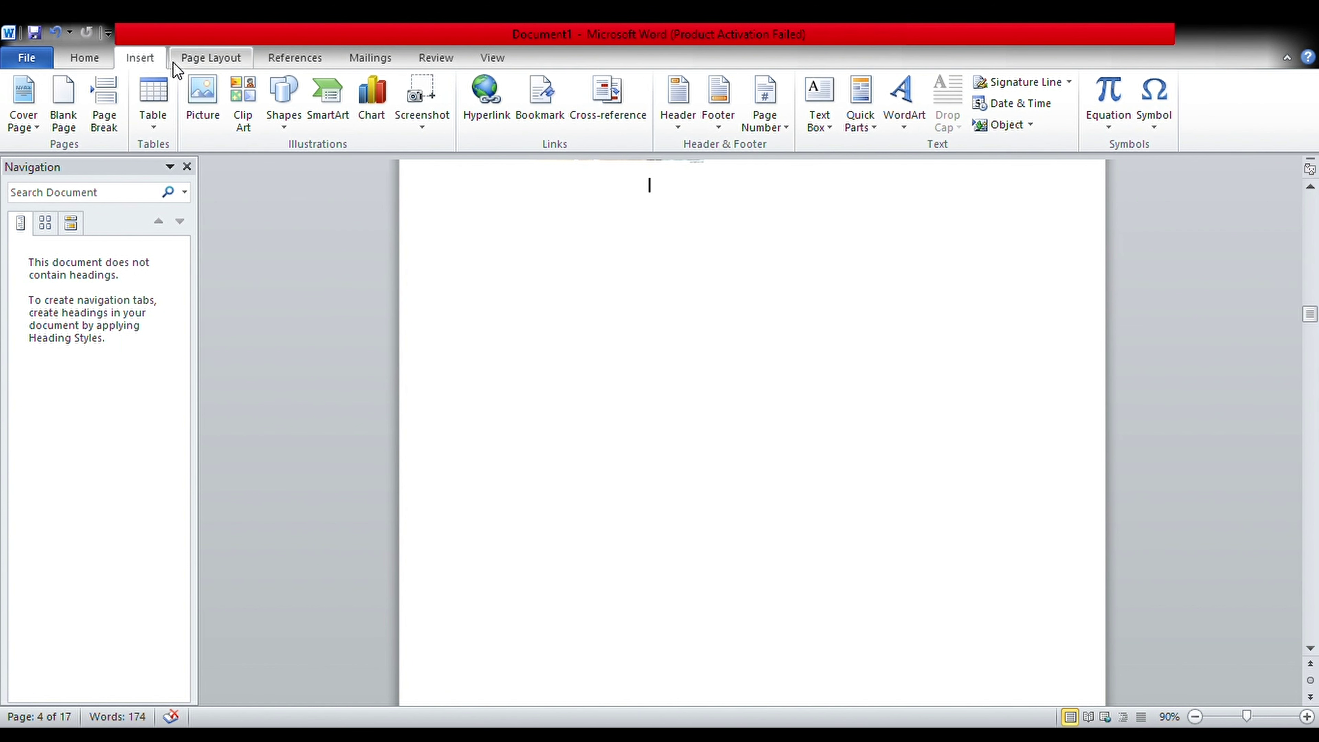
left_click(338, 121)
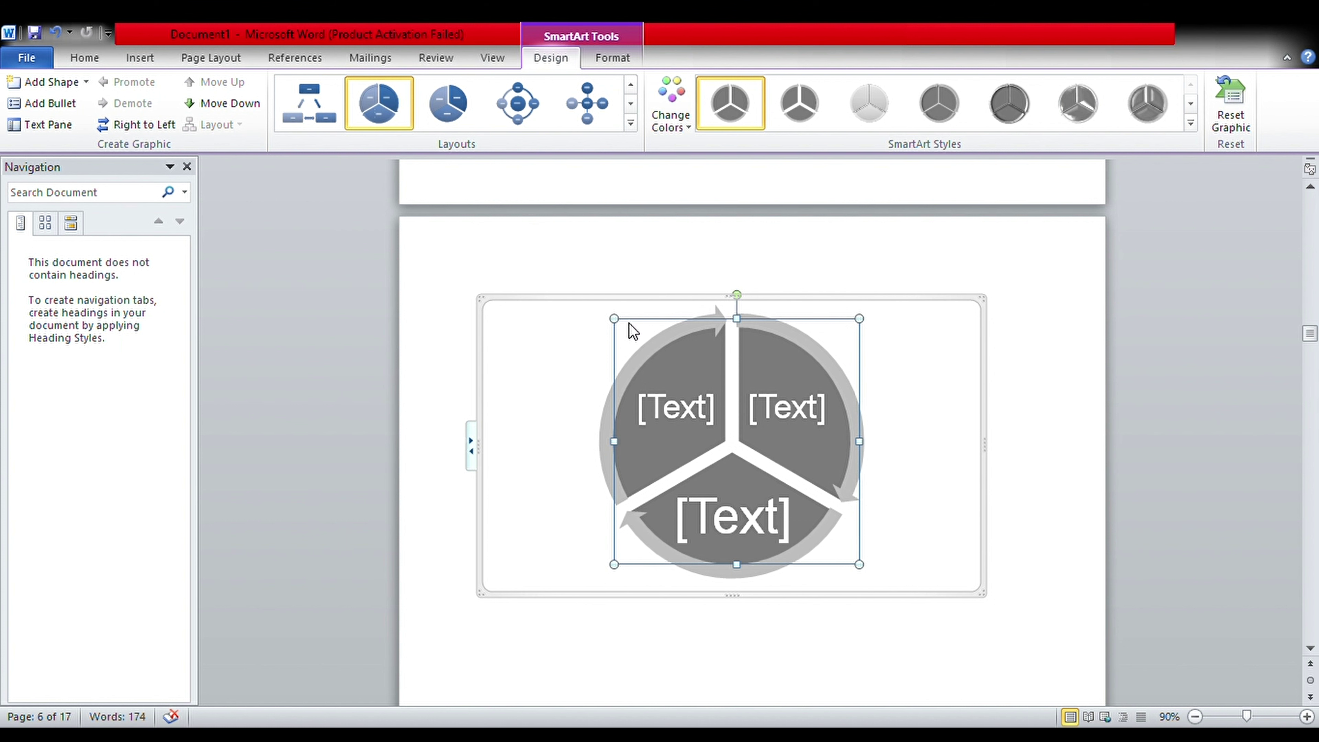
Step: Switch the diagram to a three-slice pie layout coloured in shades of blue
left_click(449, 103)
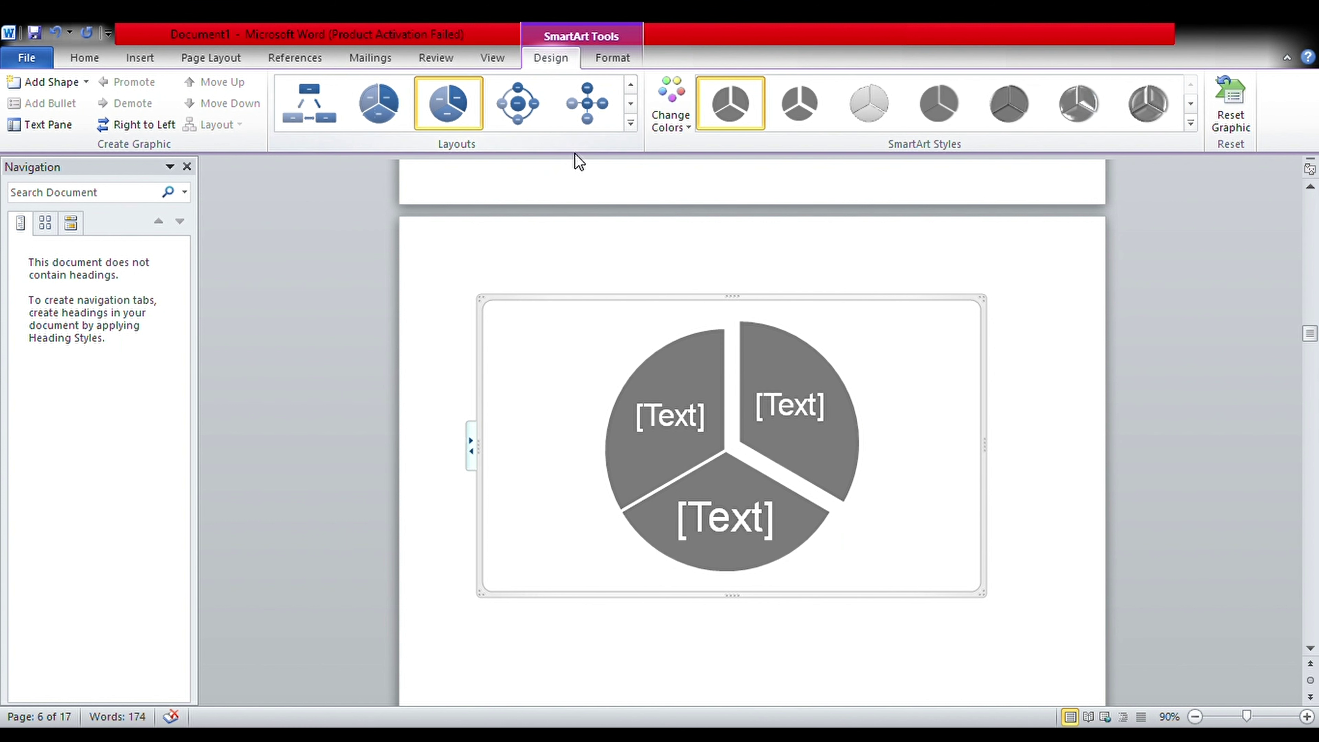
left_click(669, 128)
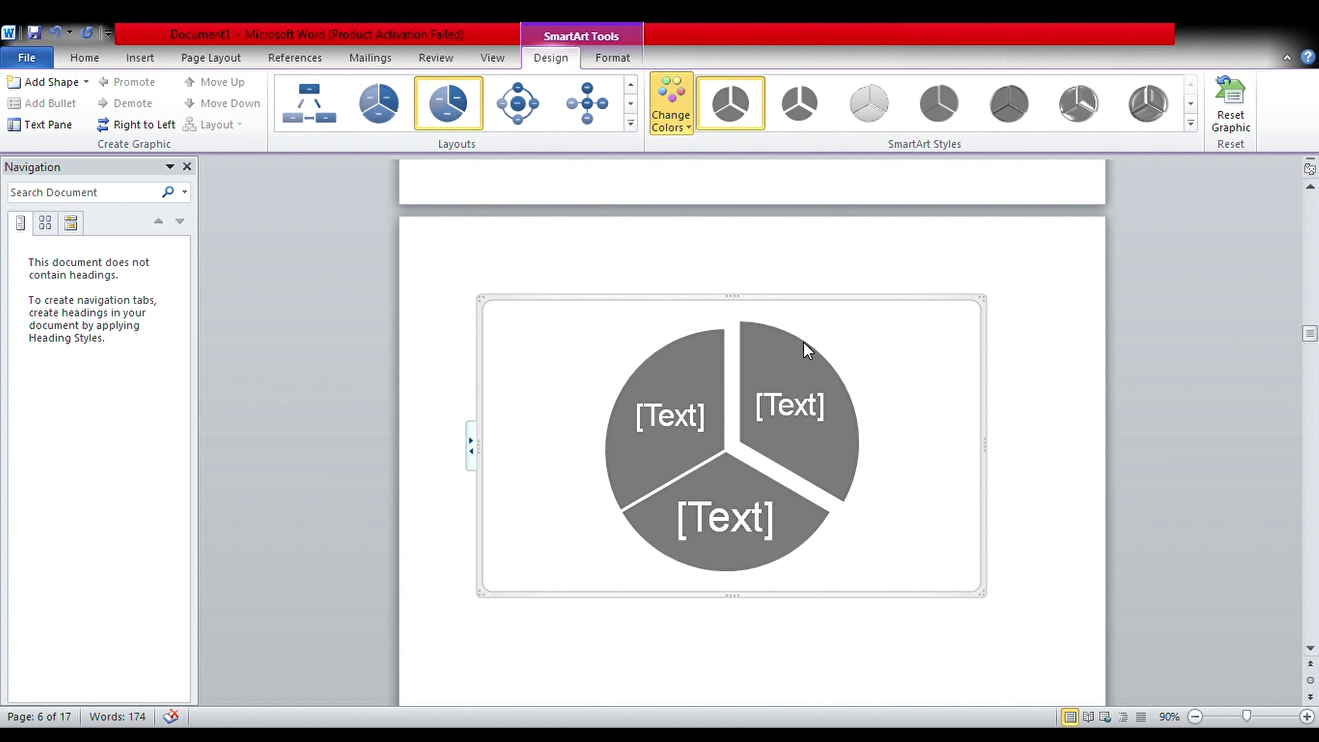
left_click(822, 475)
left_click(706, 440)
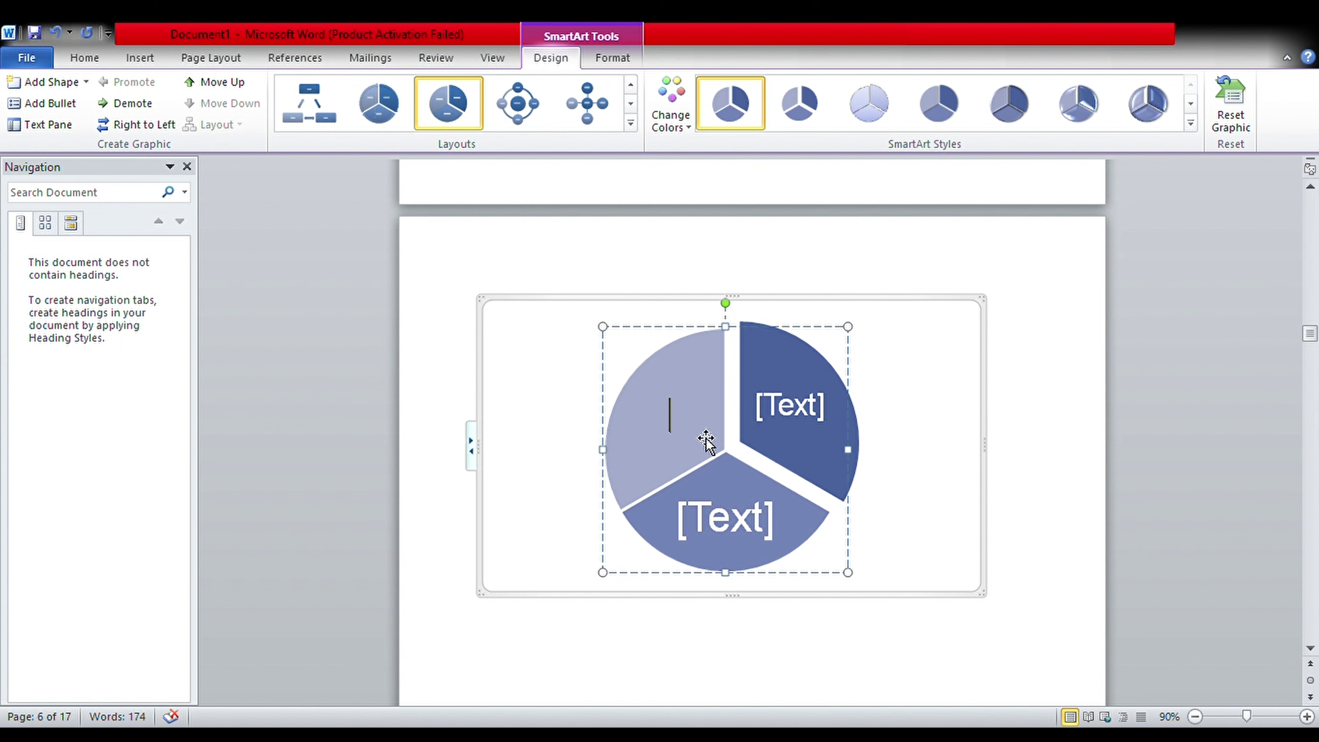
Step: Move the insertion point down to blank page 7
left_click(248, 63)
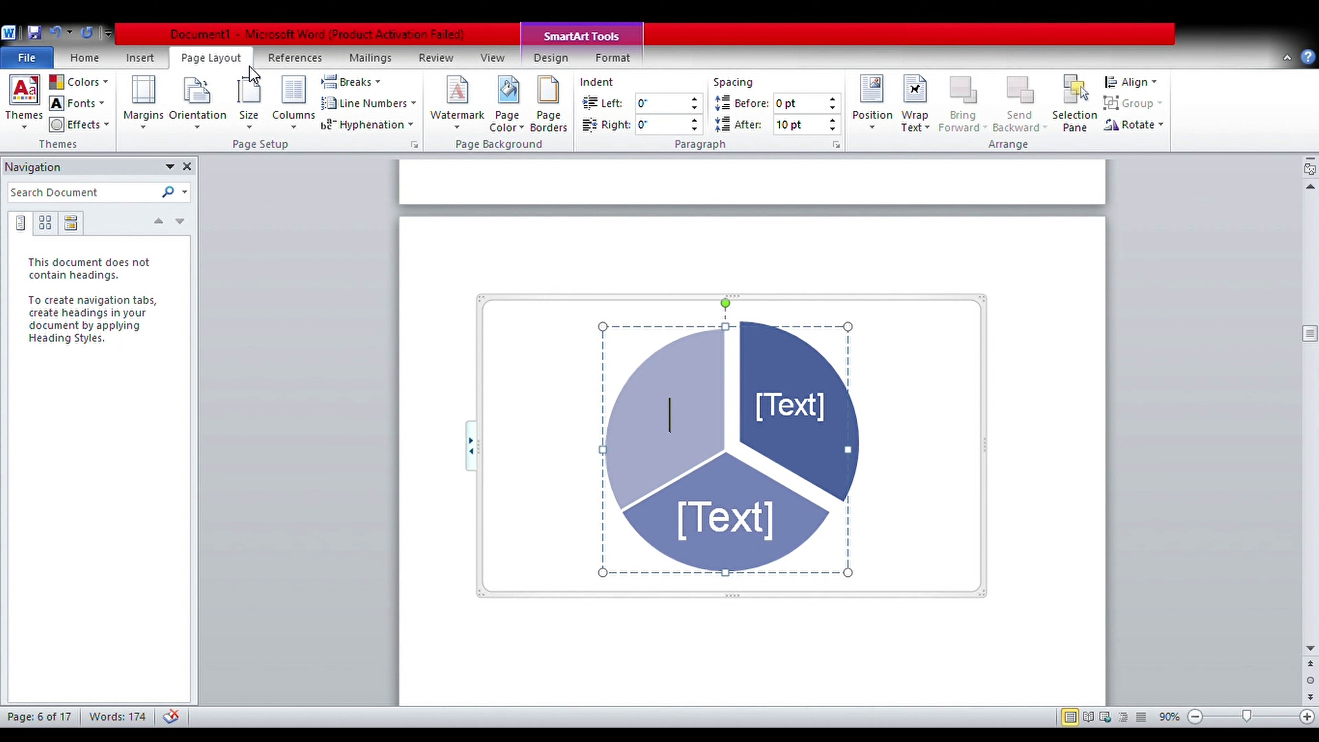
left_click(161, 59)
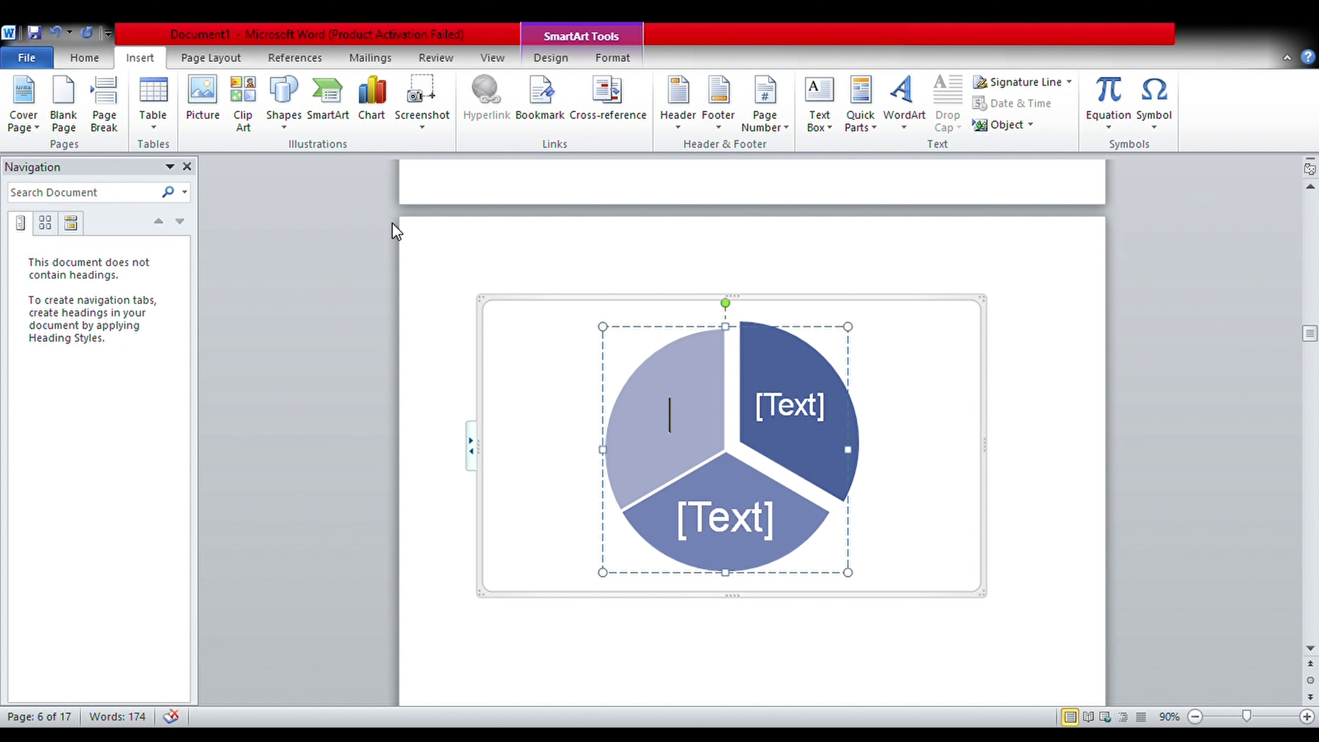
scroll(391, 223, "down", 9)
scroll(392, 223, "down", 6)
scroll(392, 223, "down", 6)
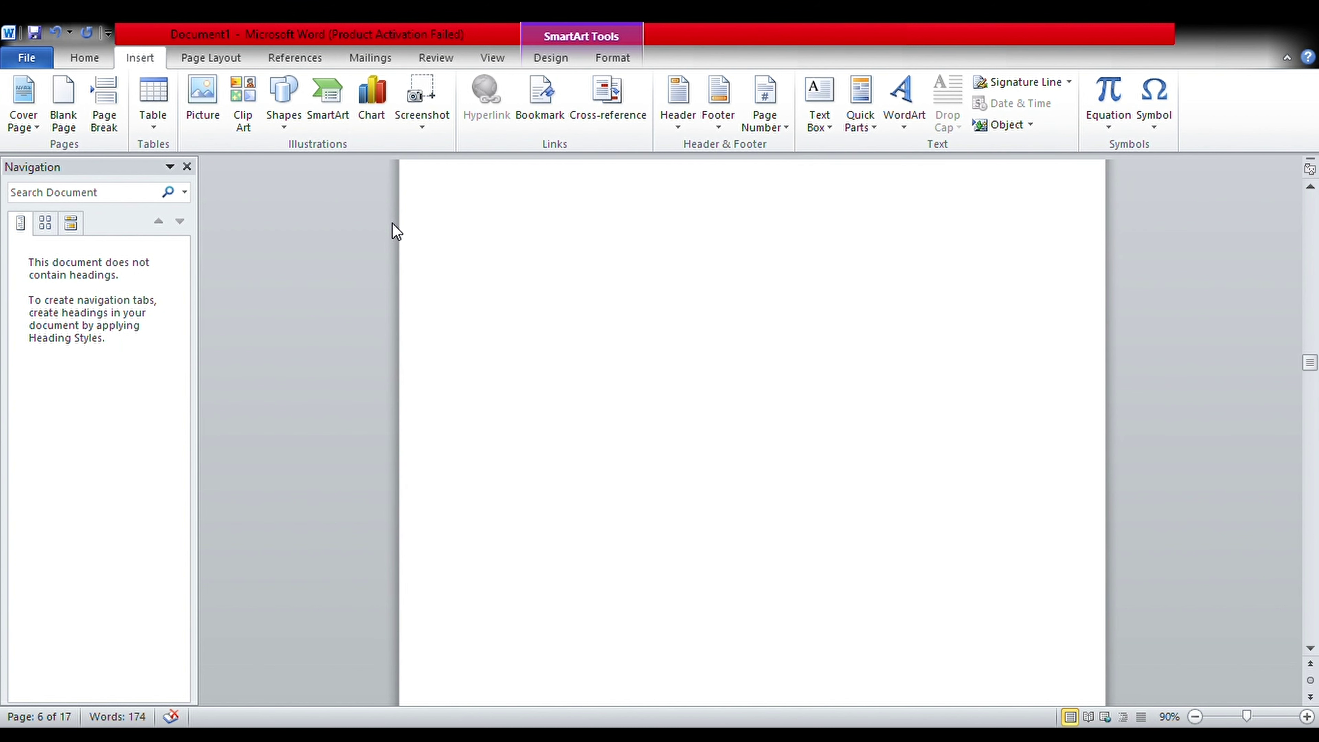
scroll(391, 223, "down", 3)
left_click(559, 271)
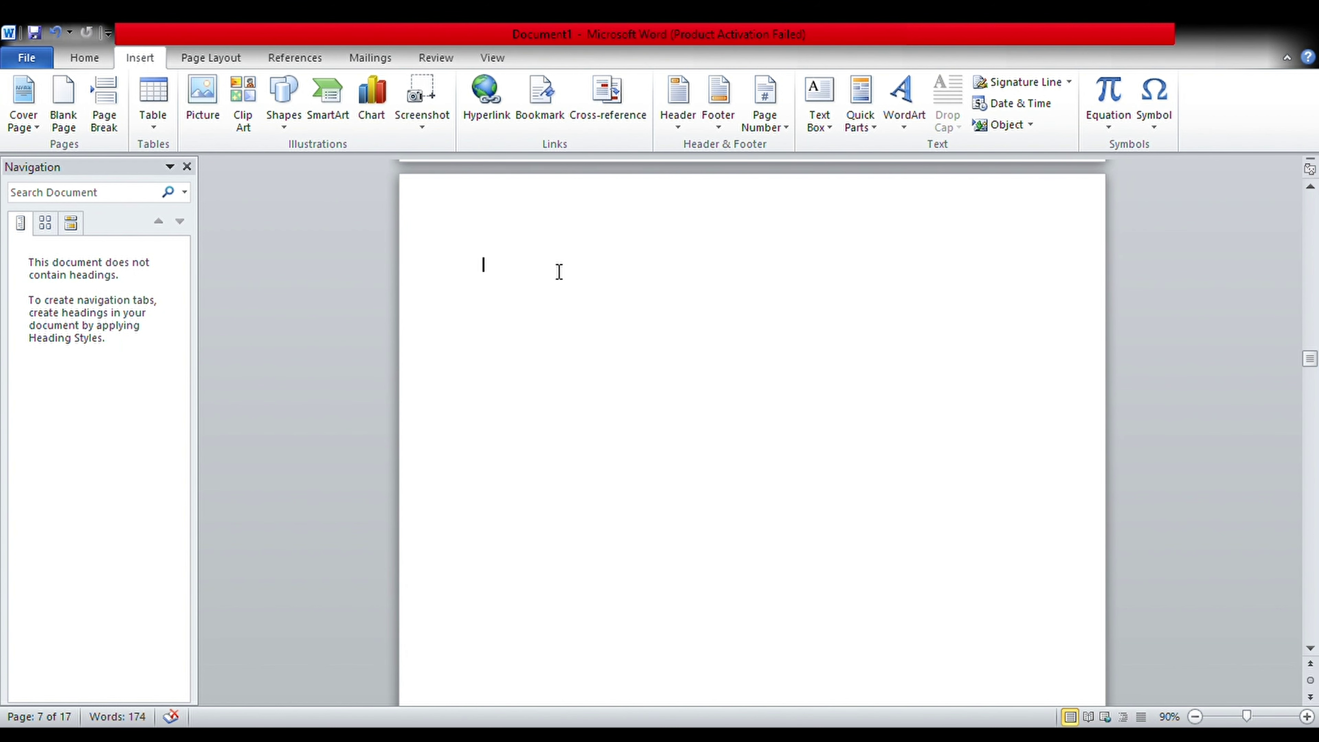
Step: Insert a clustered column chart with the gold style, Chart Title, top legend and data labels
left_click(370, 77)
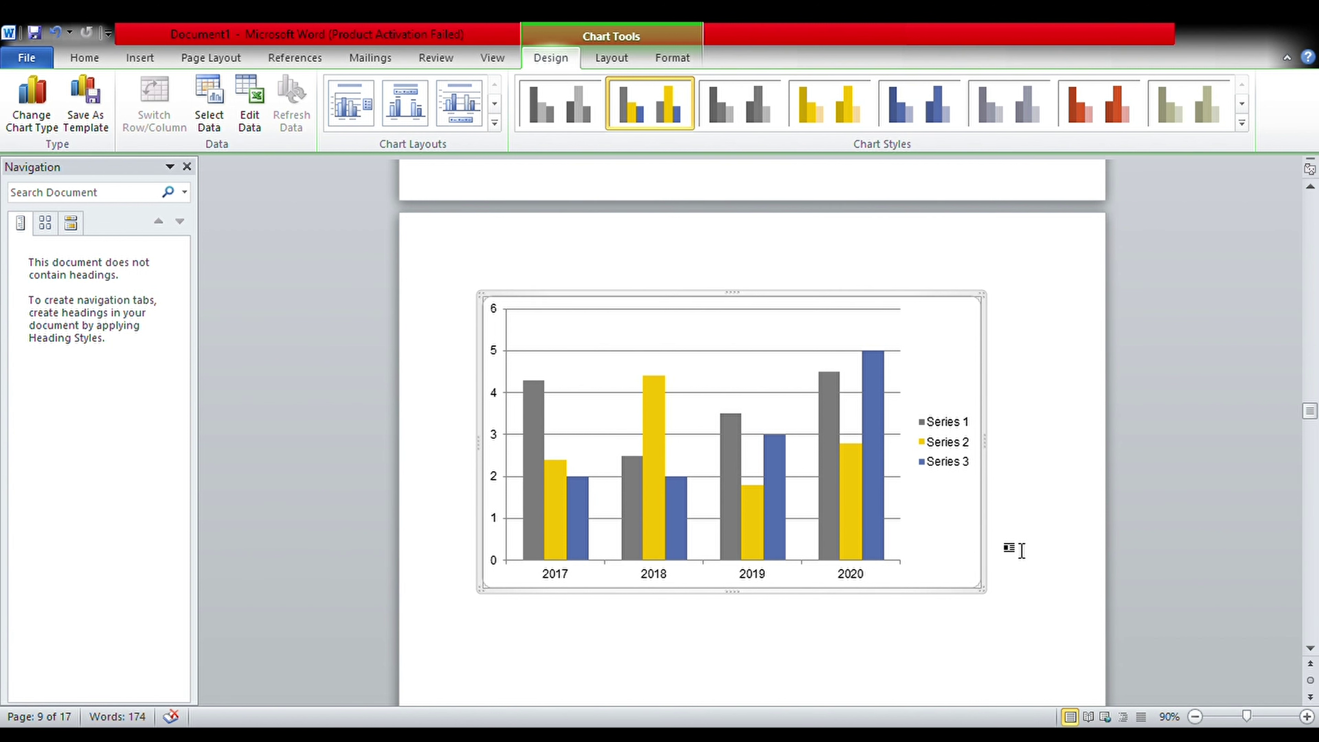
left_click(765, 107)
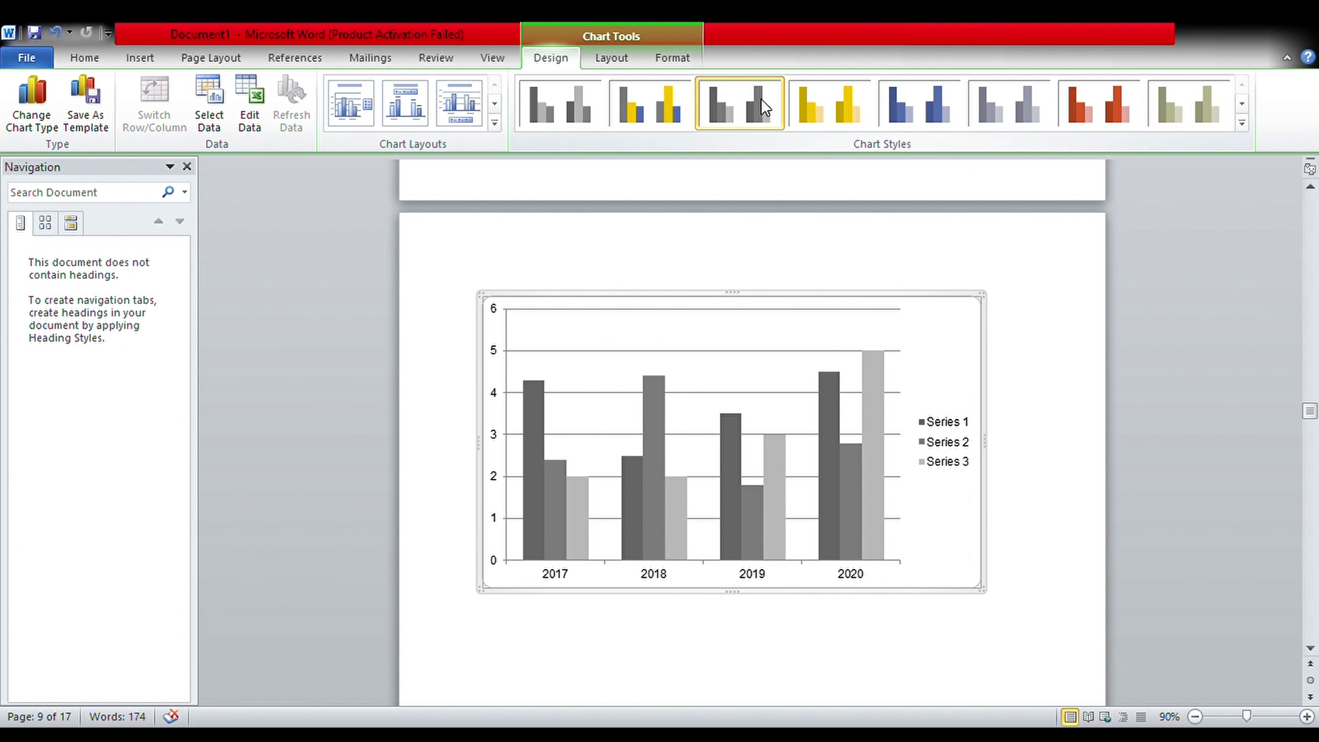
left_click(842, 106)
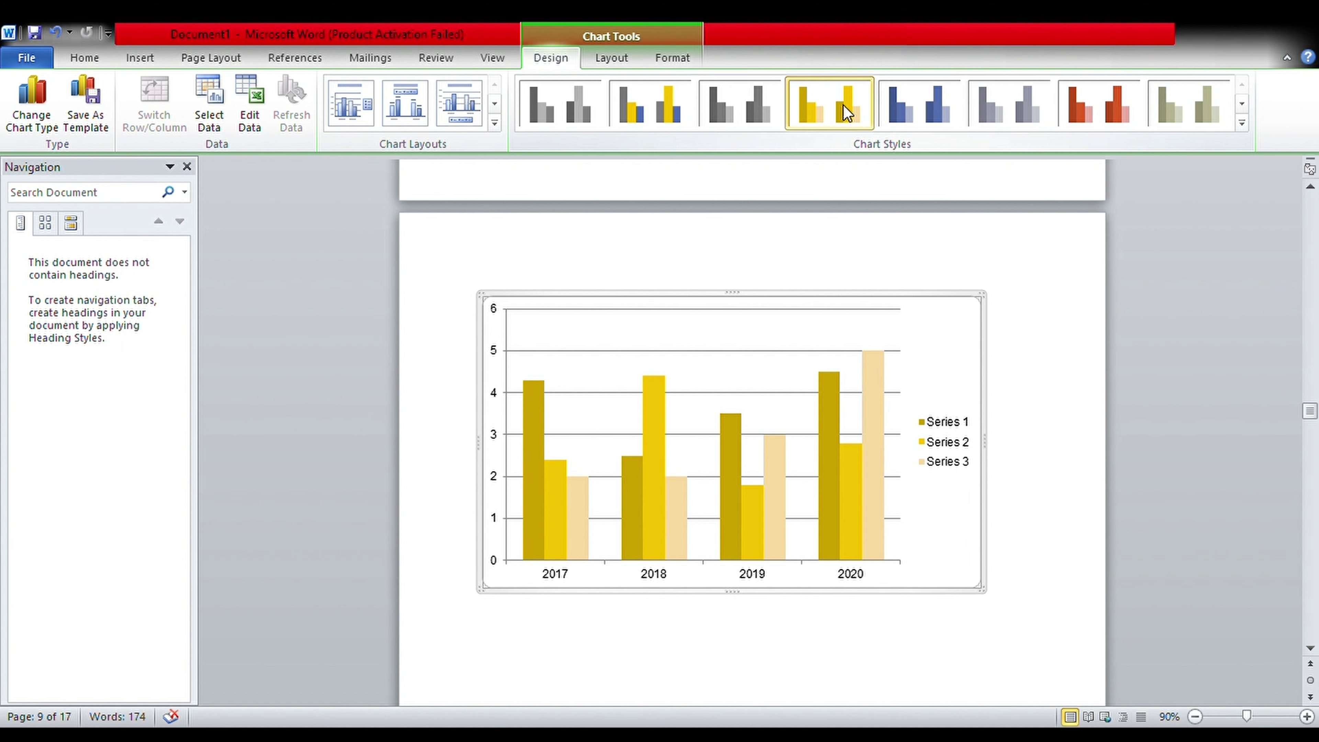
left_click(410, 117)
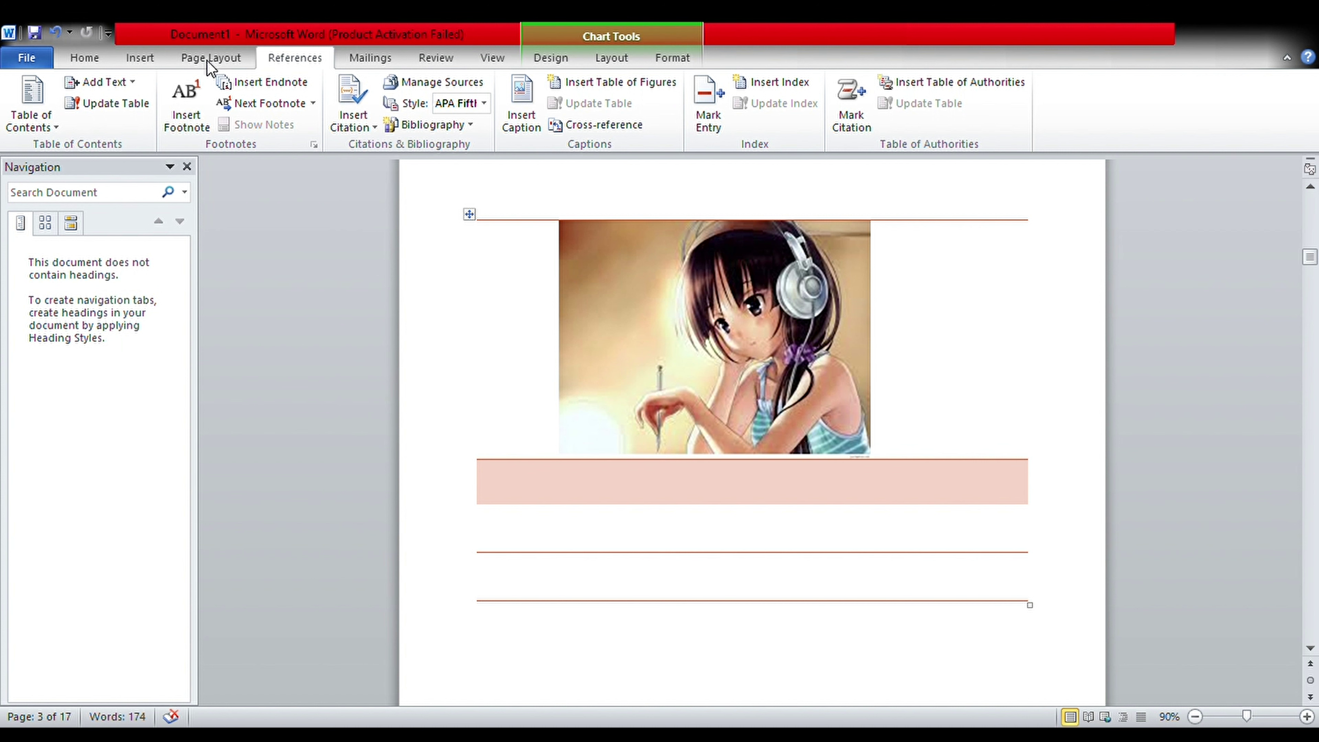
Step: Return to the page-3 table with the headphones picture and show the Insert ribbon
left_click(140, 58)
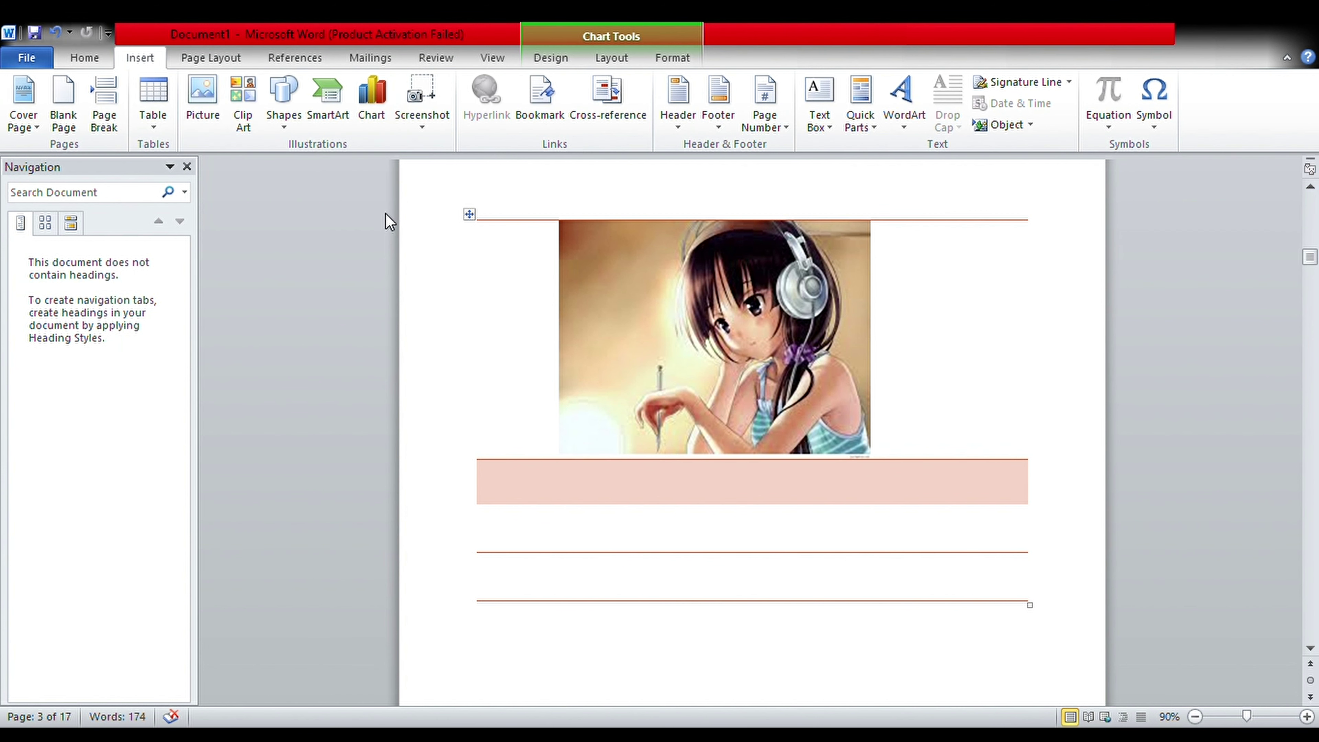